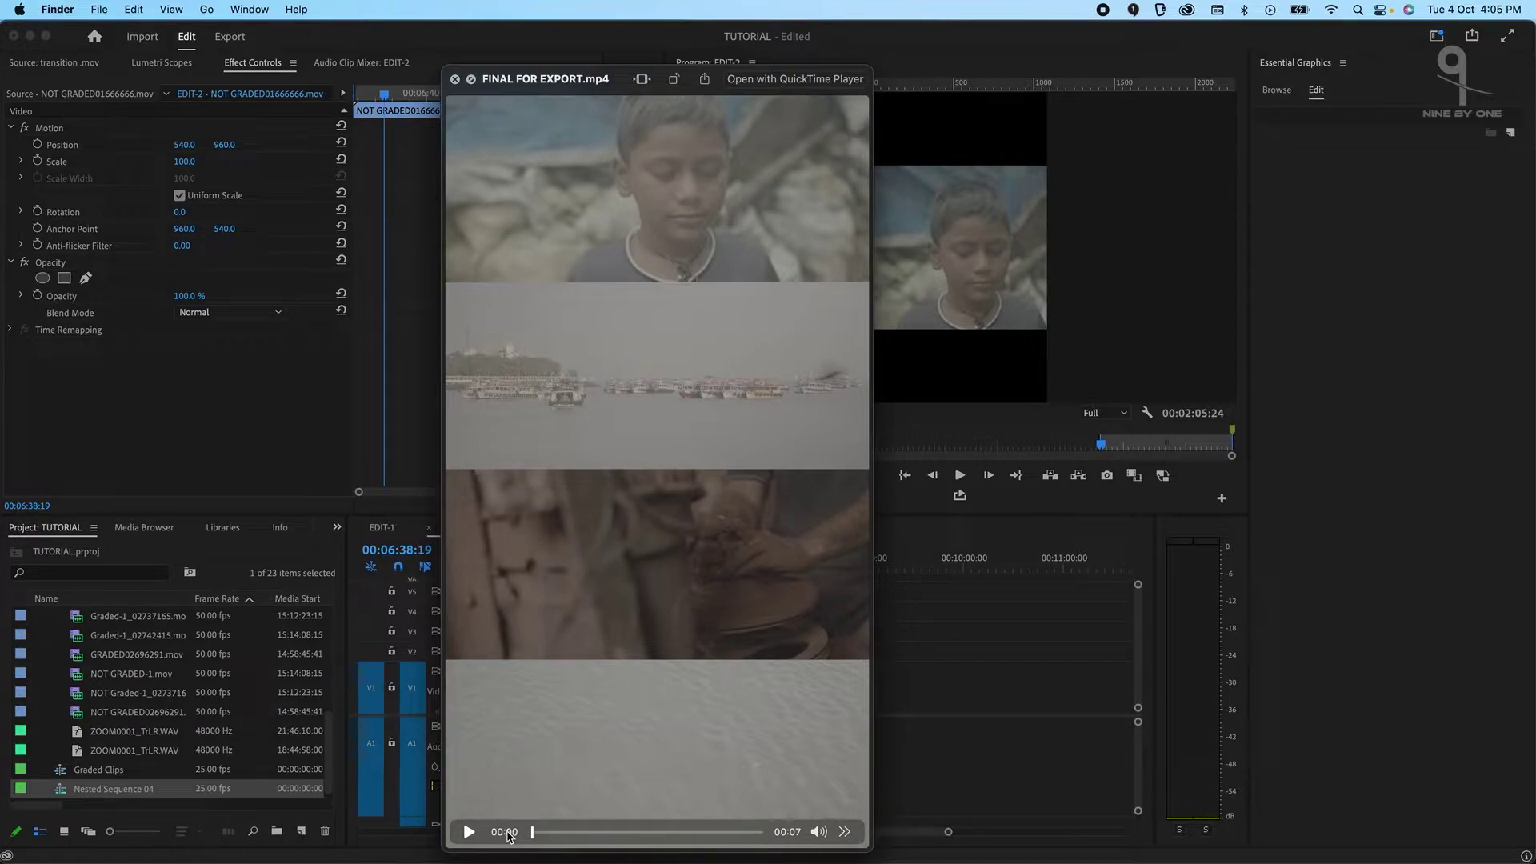
Play and scrub through the FINAL FOR EXPORT.mp4 preview to examine the transition across its four stacked panels.
click(468, 833)
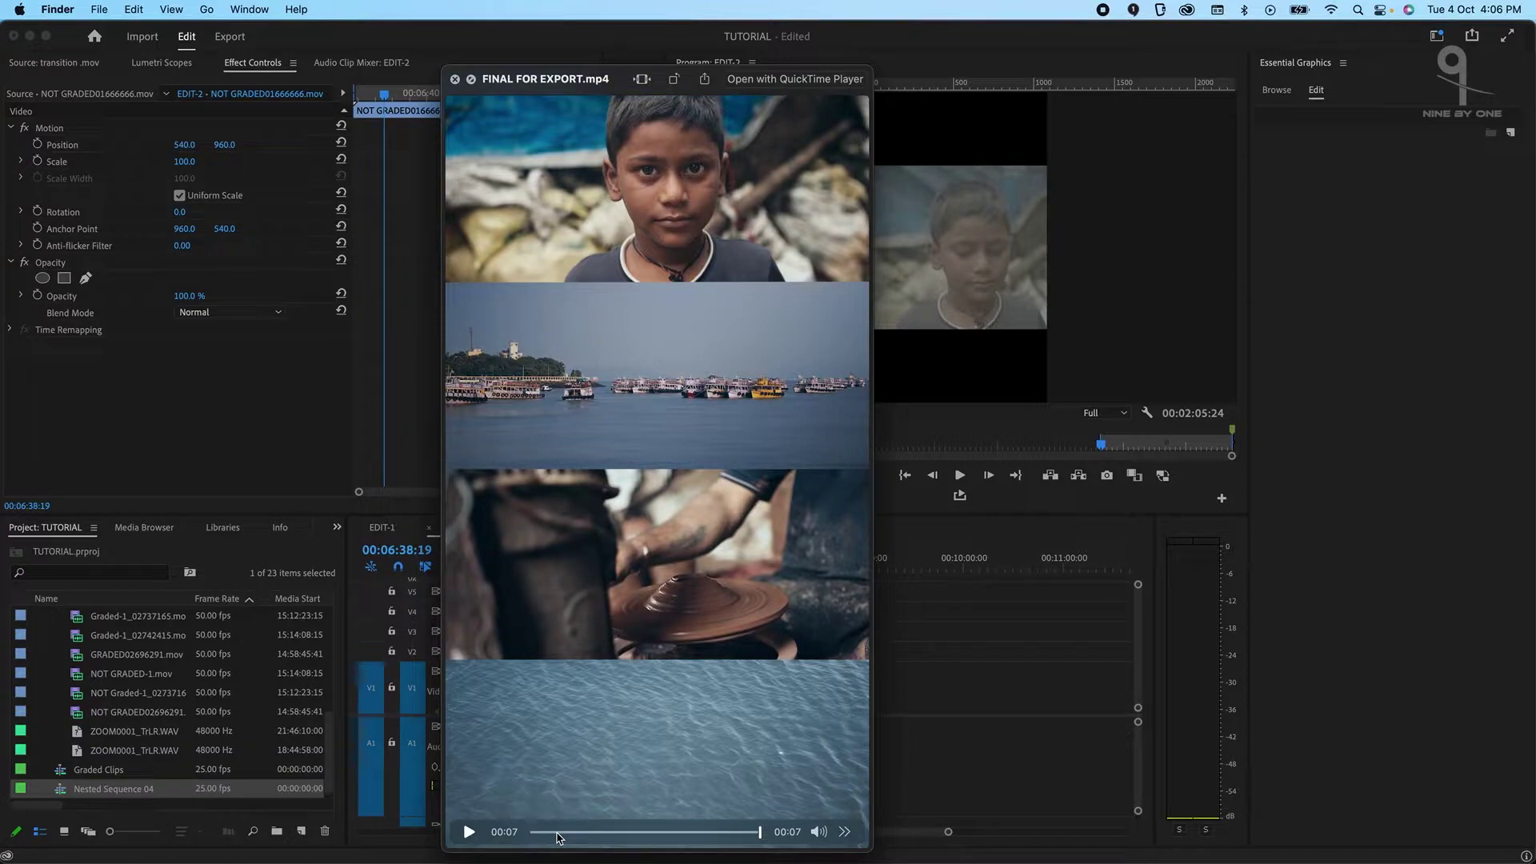
click(558, 833)
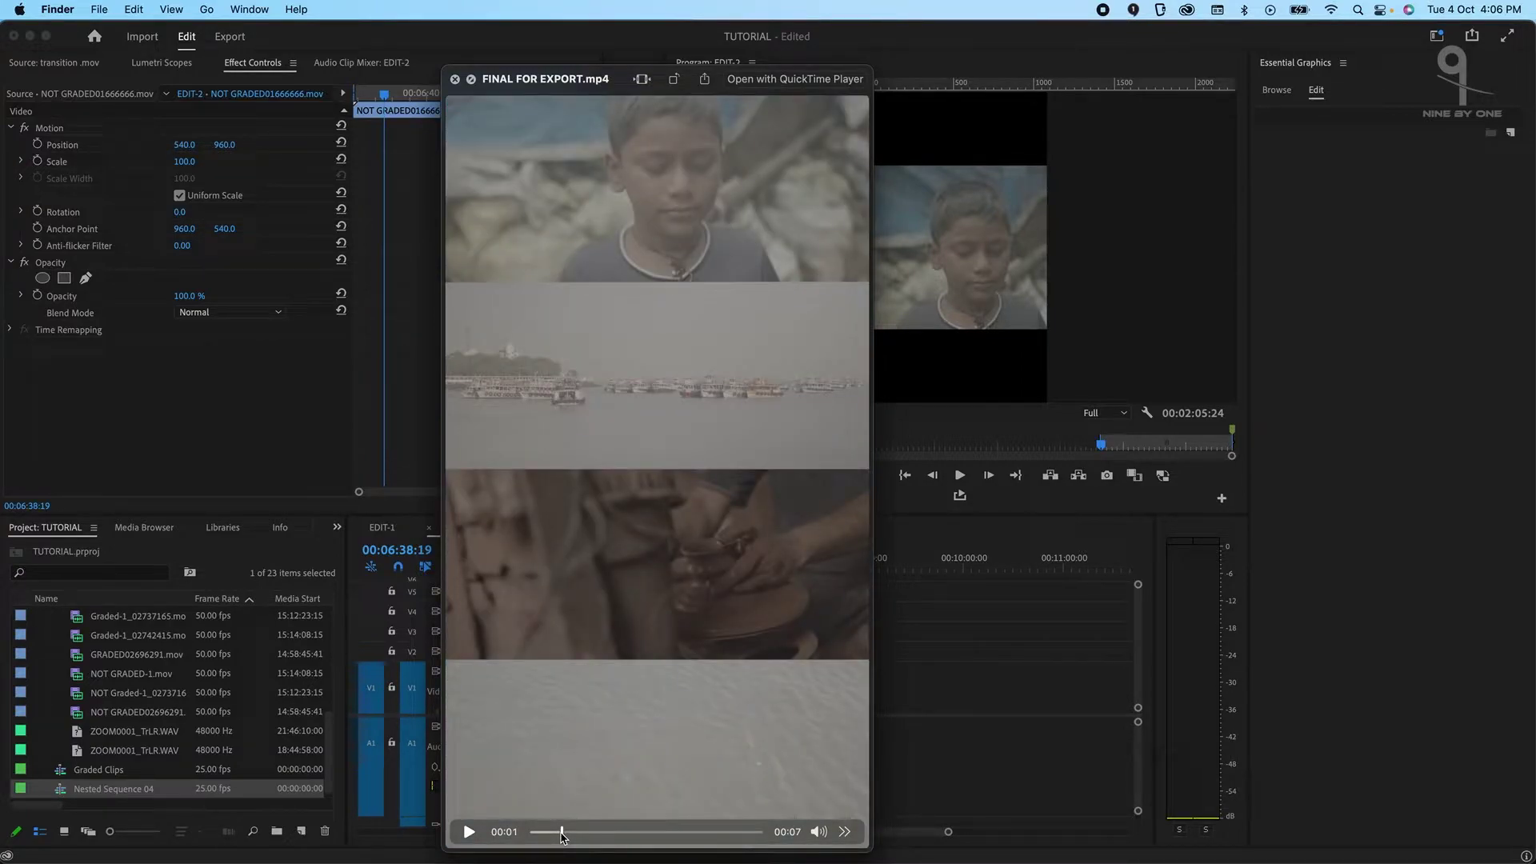
drag(563, 832, 638, 834)
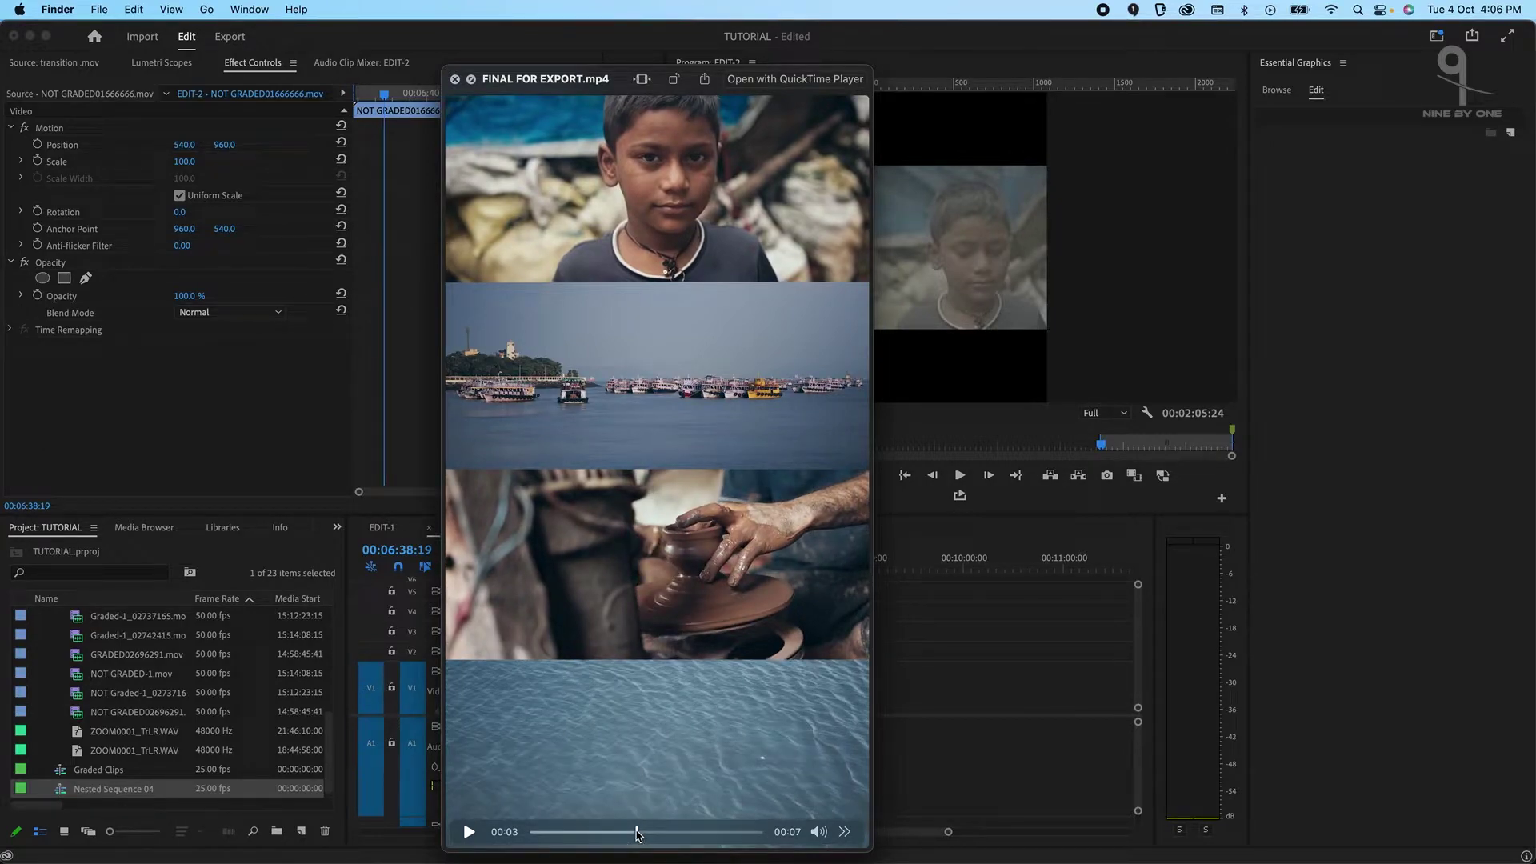
mouse_move(637, 834)
mouse_down()
mouse_move(578, 834)
mouse_move(638, 835)
mouse_up()
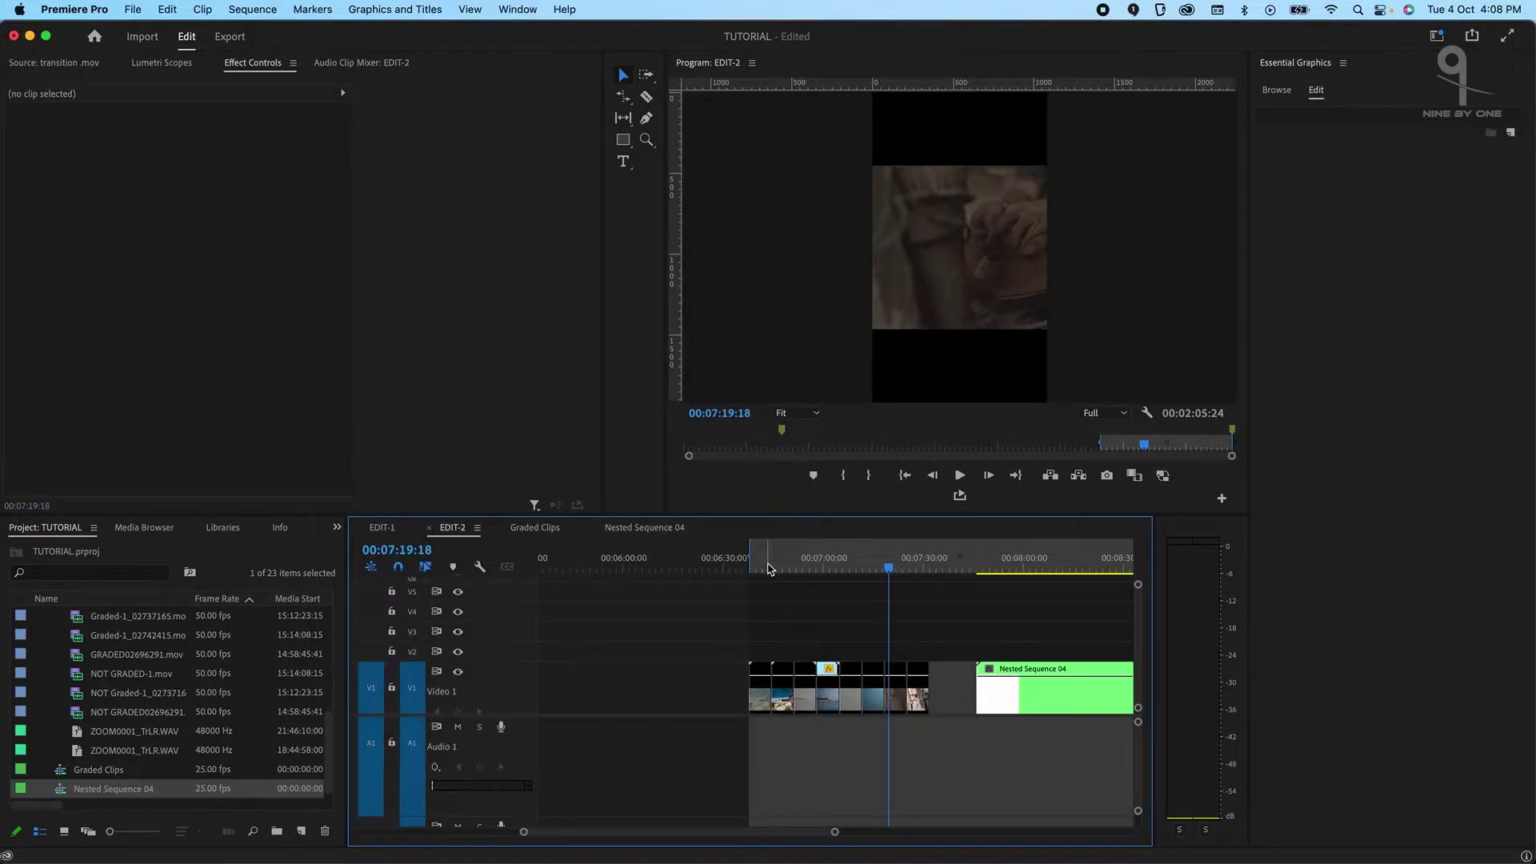
Examine the graded and ungraded clips laid out on the EDIT-2 timeline.
click(763, 567)
key(=)
scroll(824, 643, right, 3)
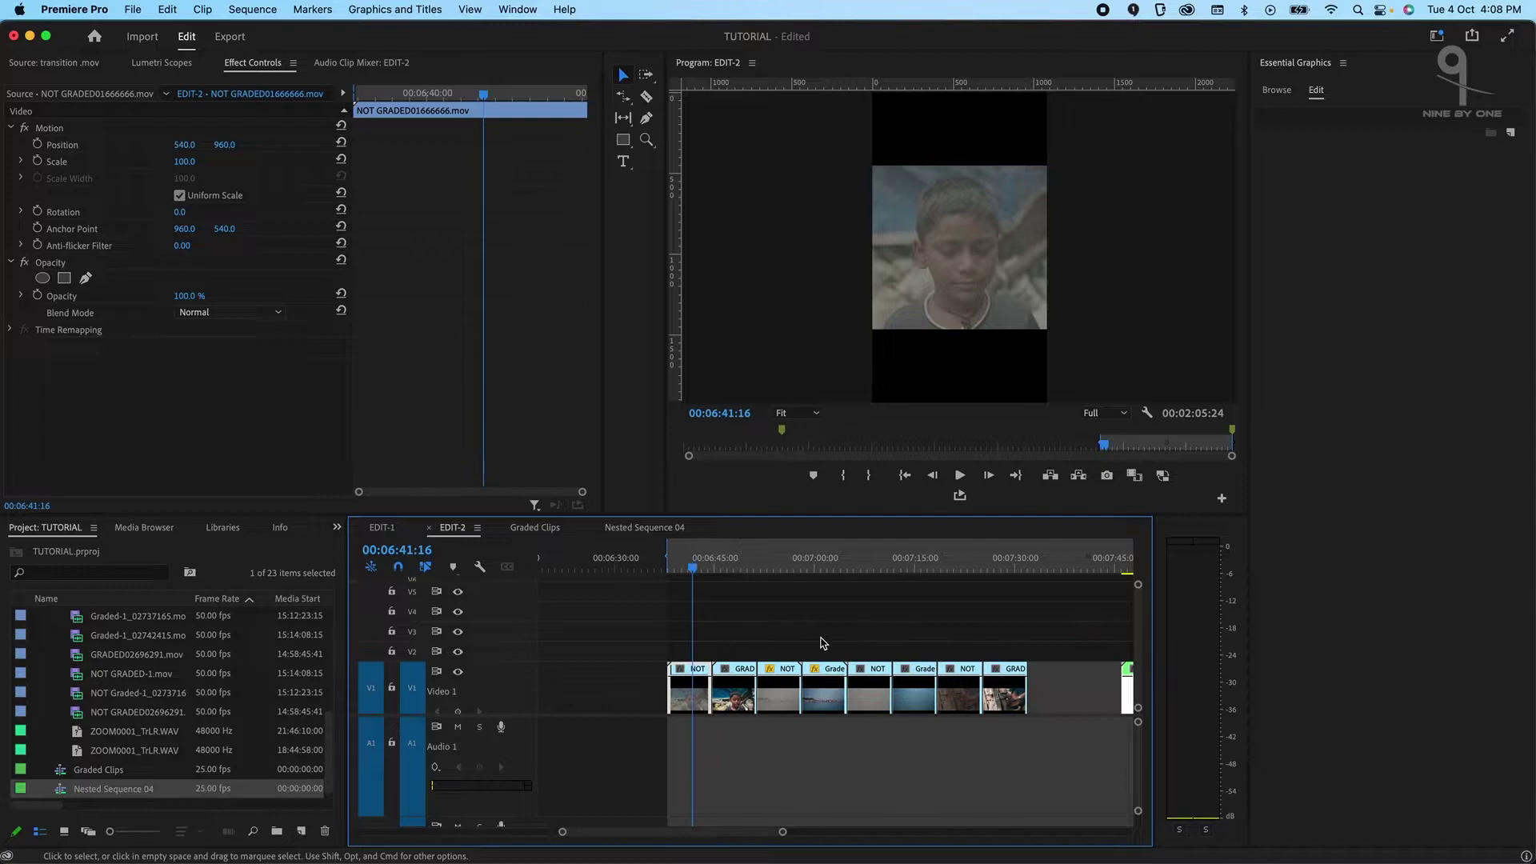
mouse_move(704, 569)
mouse_down()
mouse_move(974, 590)
mouse_move(699, 590)
mouse_move(967, 610)
mouse_move(737, 612)
mouse_move(696, 579)
mouse_up()
scroll(696, 579, down, 1)
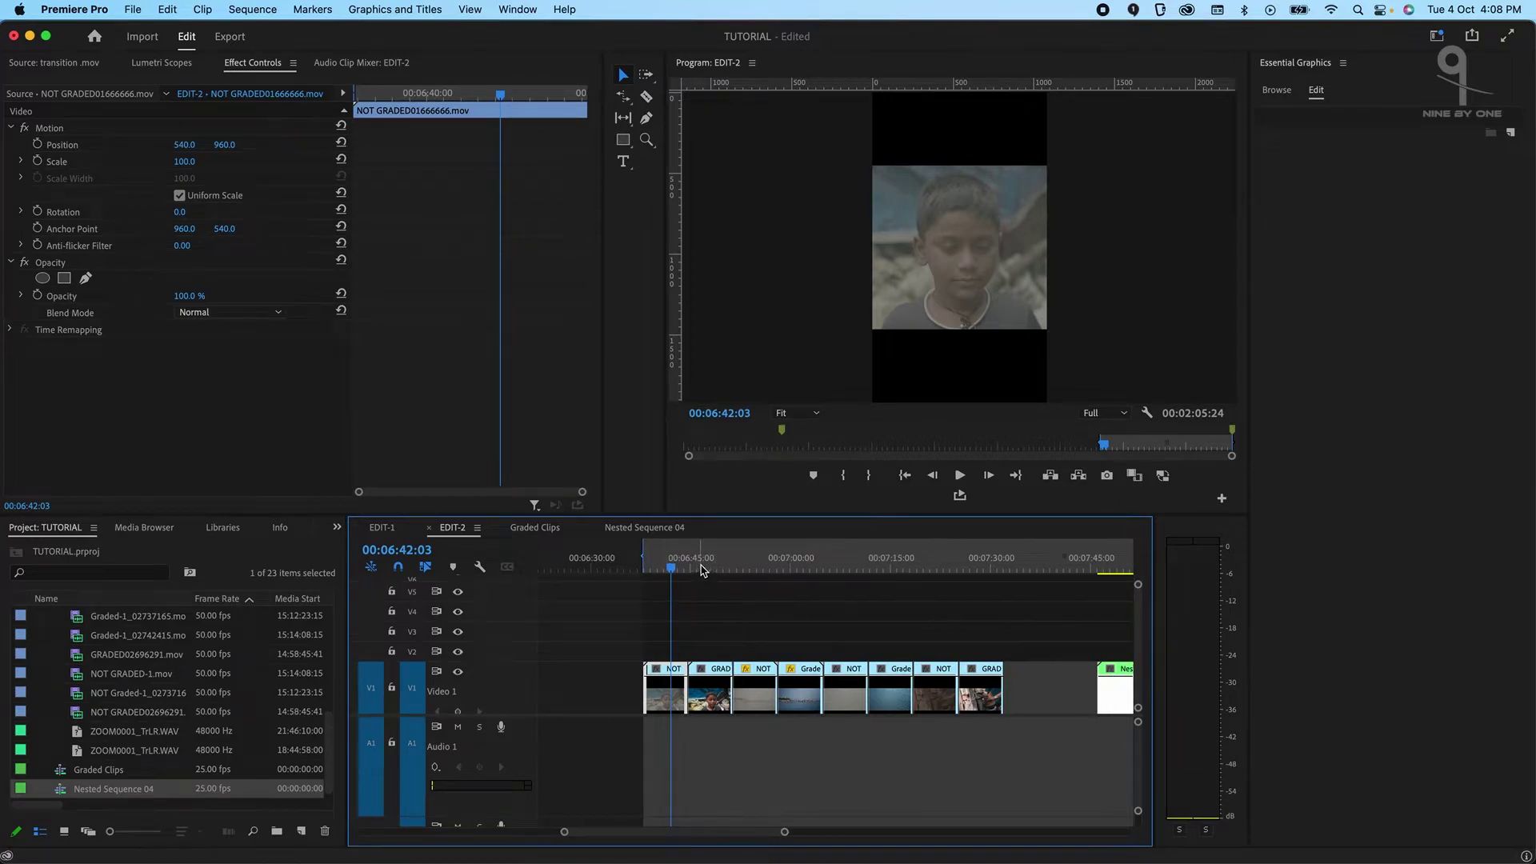
click(701, 569)
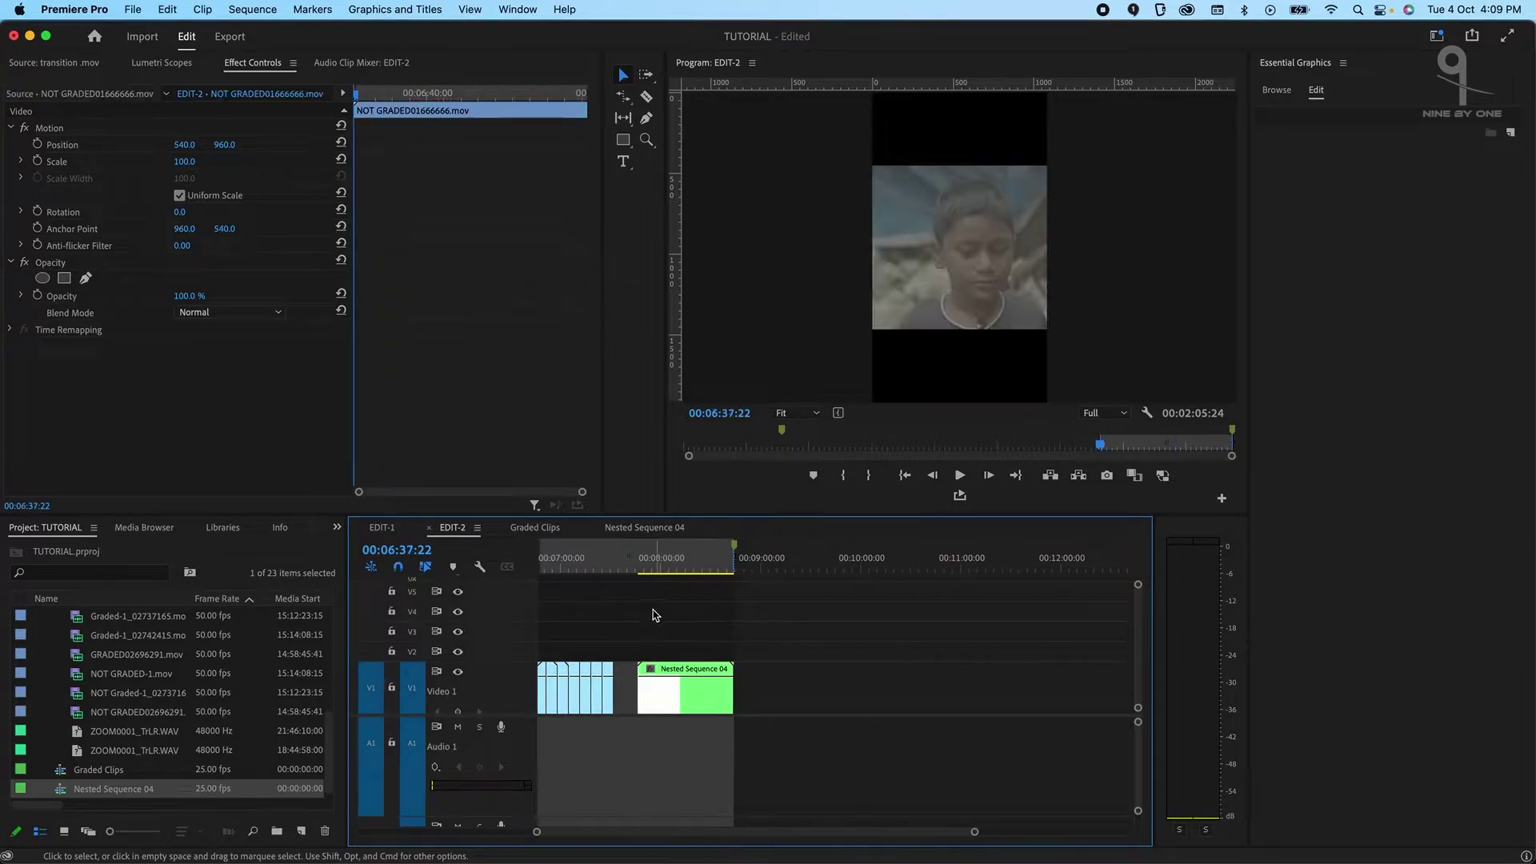
Stack NOT GRADED01666666.mov on V2 and GRADED01666666.mov on V3 above the start of Nested Sequence 04, with the playhead at 00:07:46:02.
scroll(650, 615, left, 5)
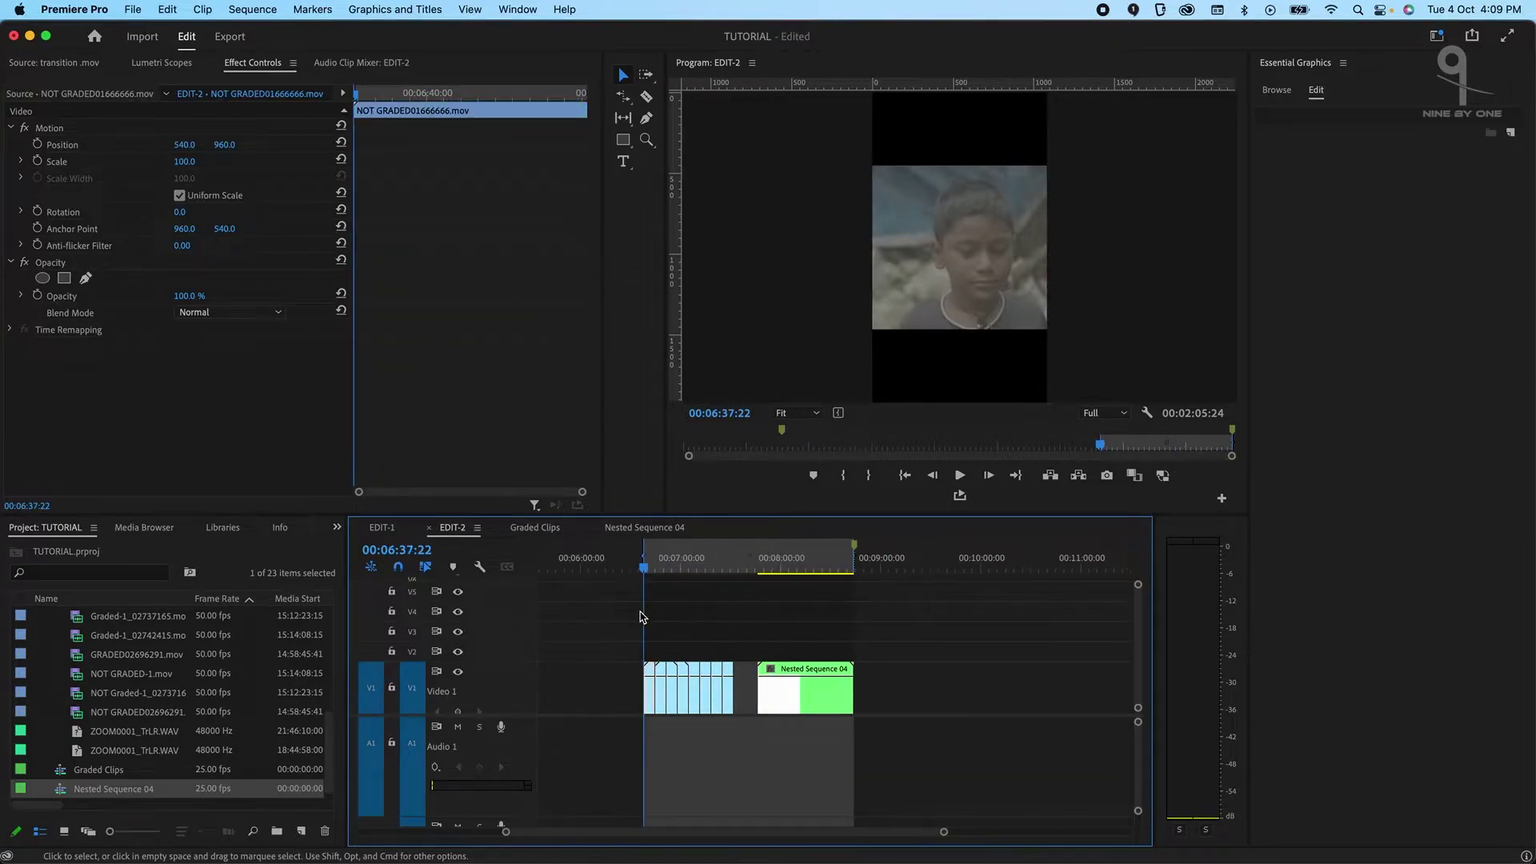
key(=)
drag(658, 694, 889, 635)
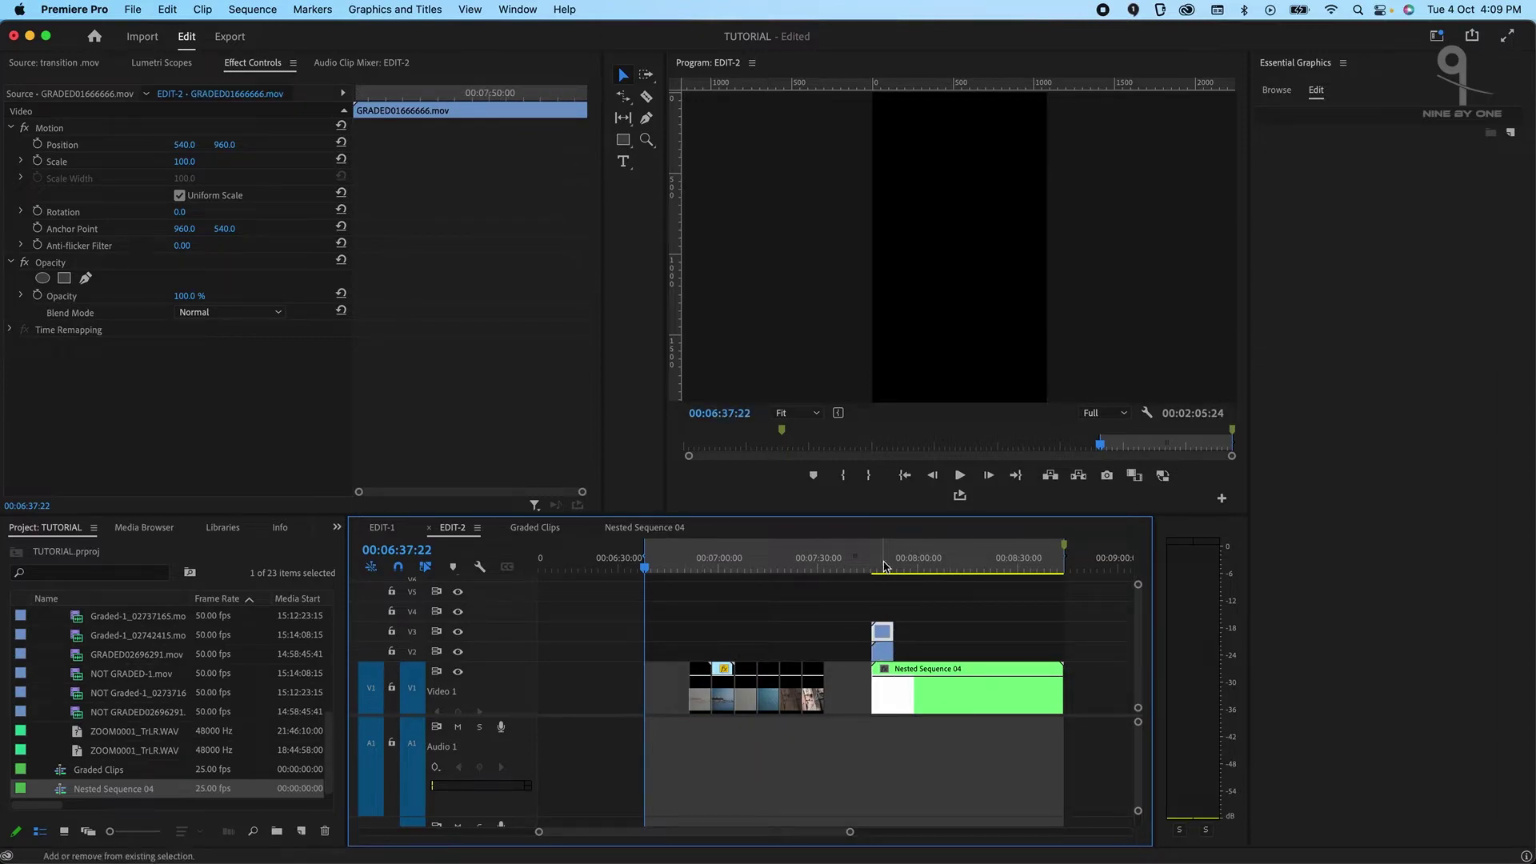
click(880, 564)
key(=)
key(equal)
key(equal)
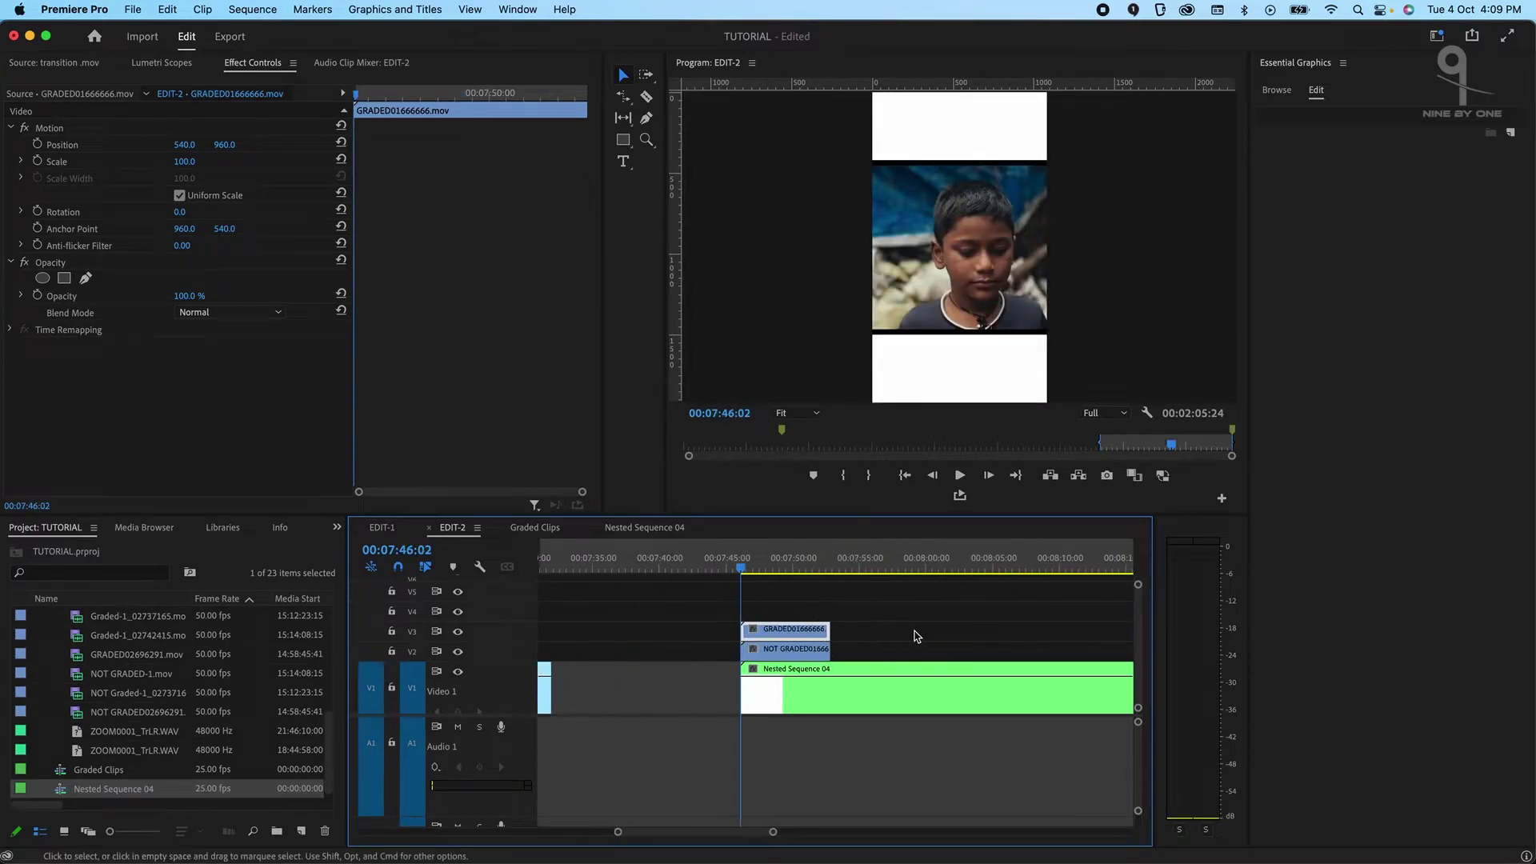
Disable the NOT GRADED01666666.mov clip on V2 beneath the graded clip.
shift+click(796, 649)
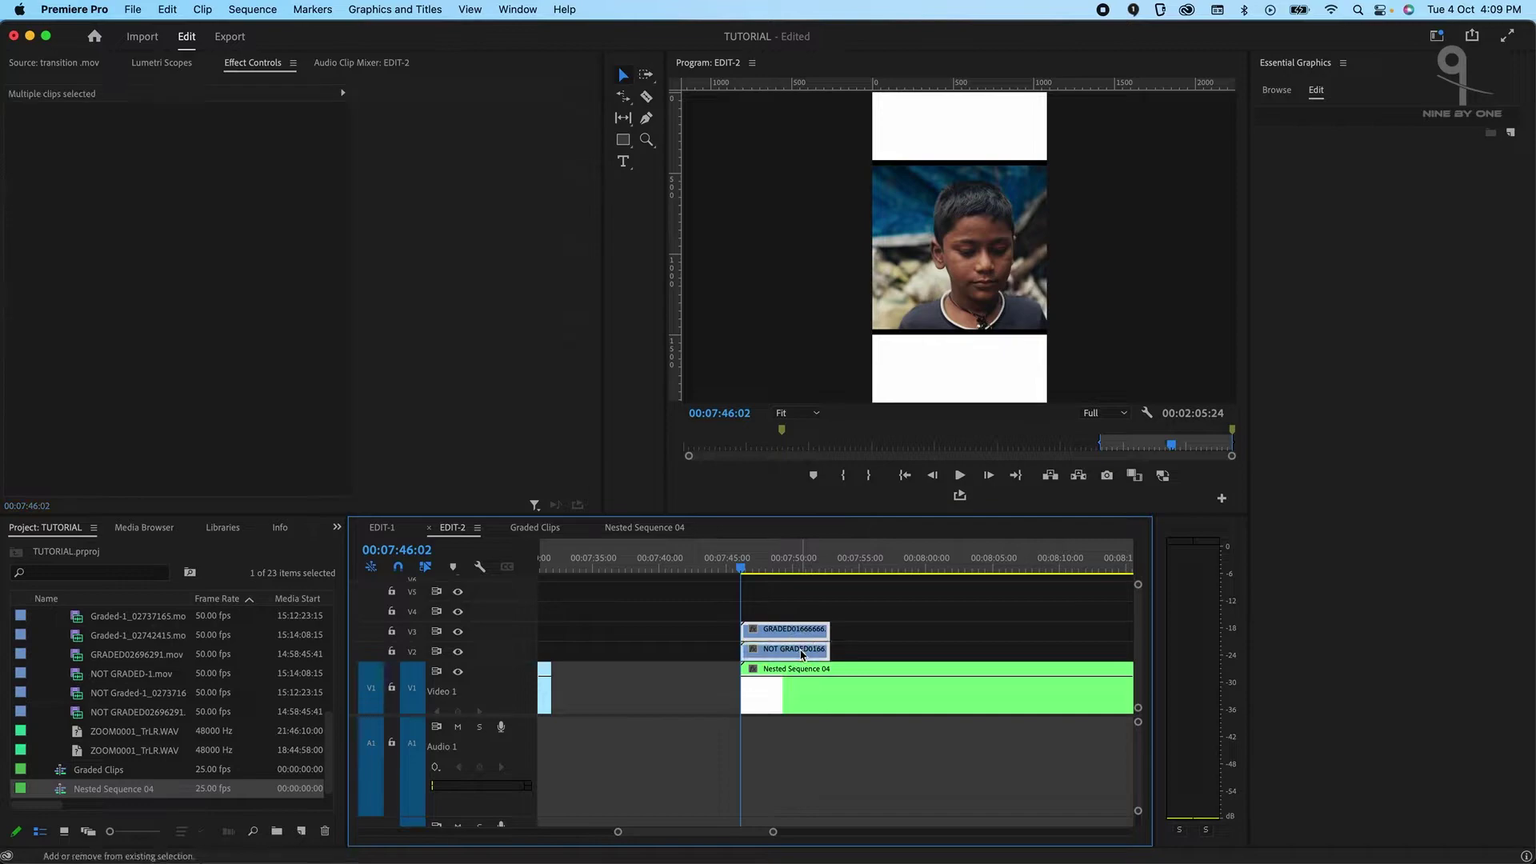
key(shift+e)
key(shift+e)
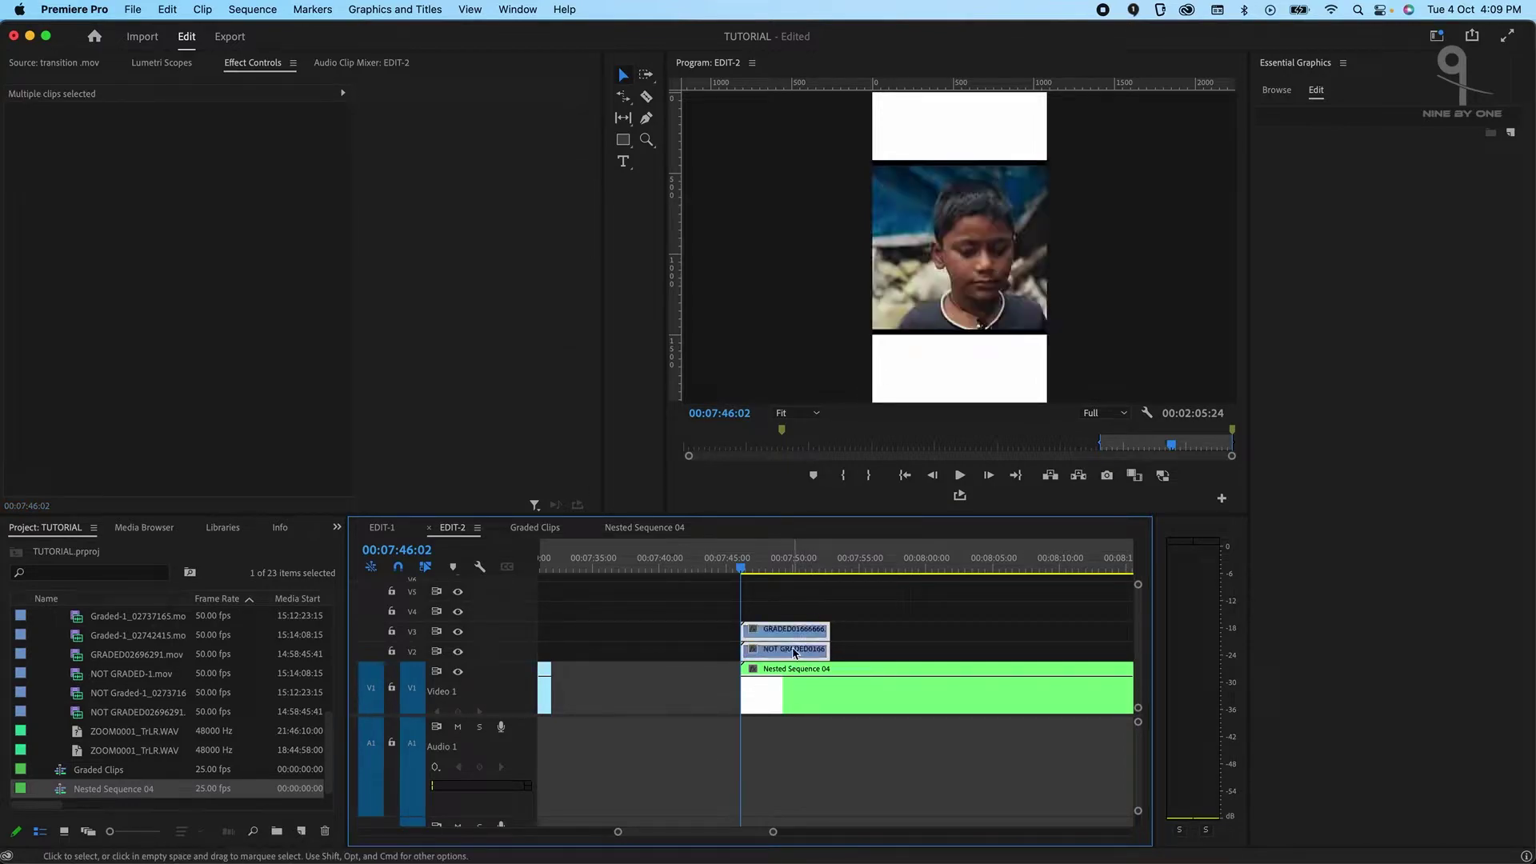
Fit GRADED01666666.mov into the uppermost panel with scale 57 and vertical position 210, and lower its opacity to 73%.
click(800, 631)
drag(184, 161, 216, 145)
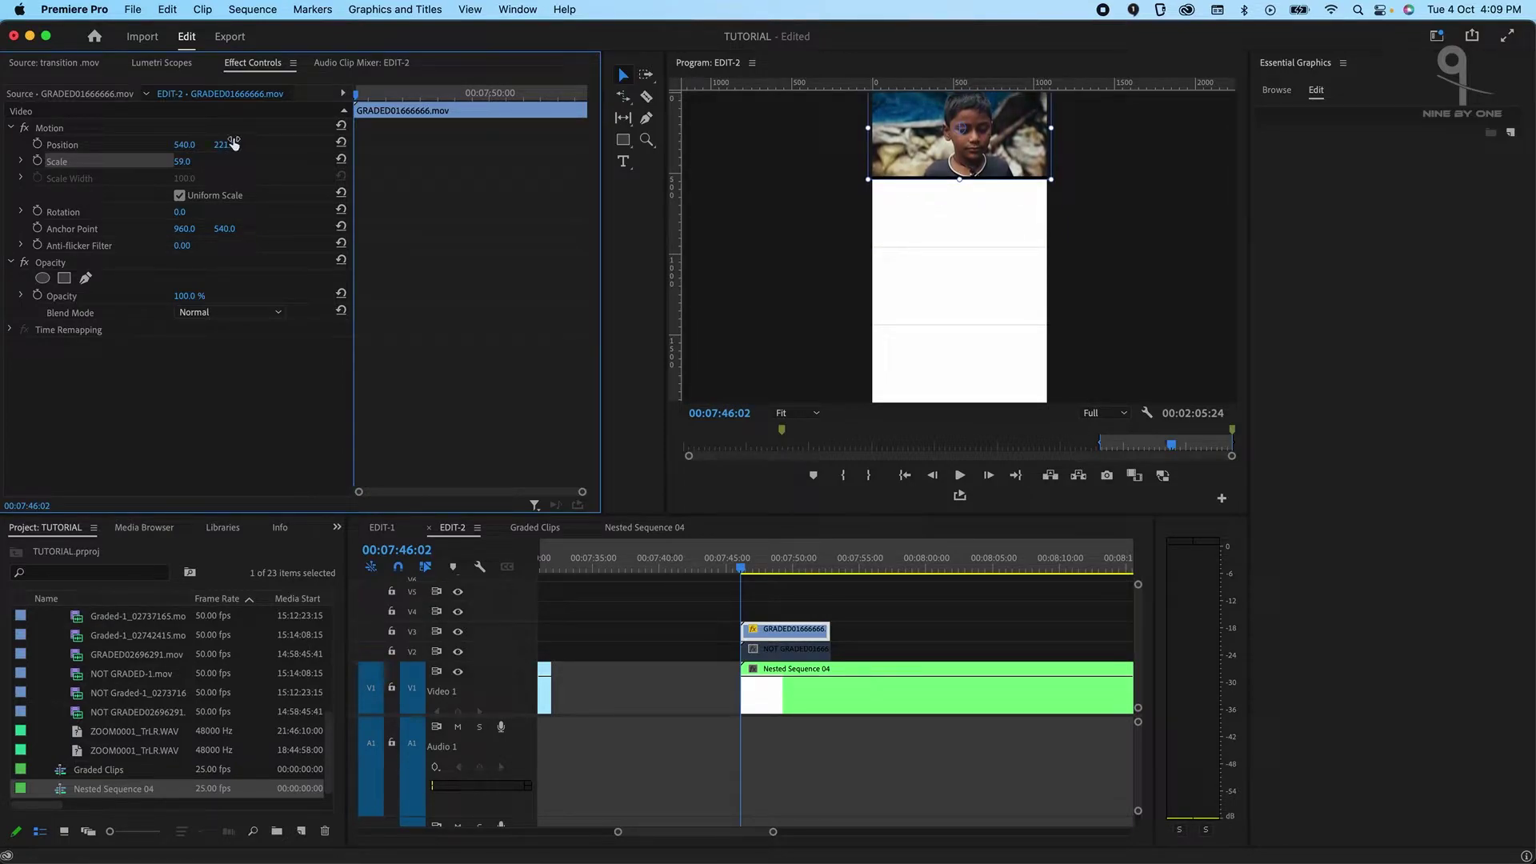
drag(184, 296, 164, 296)
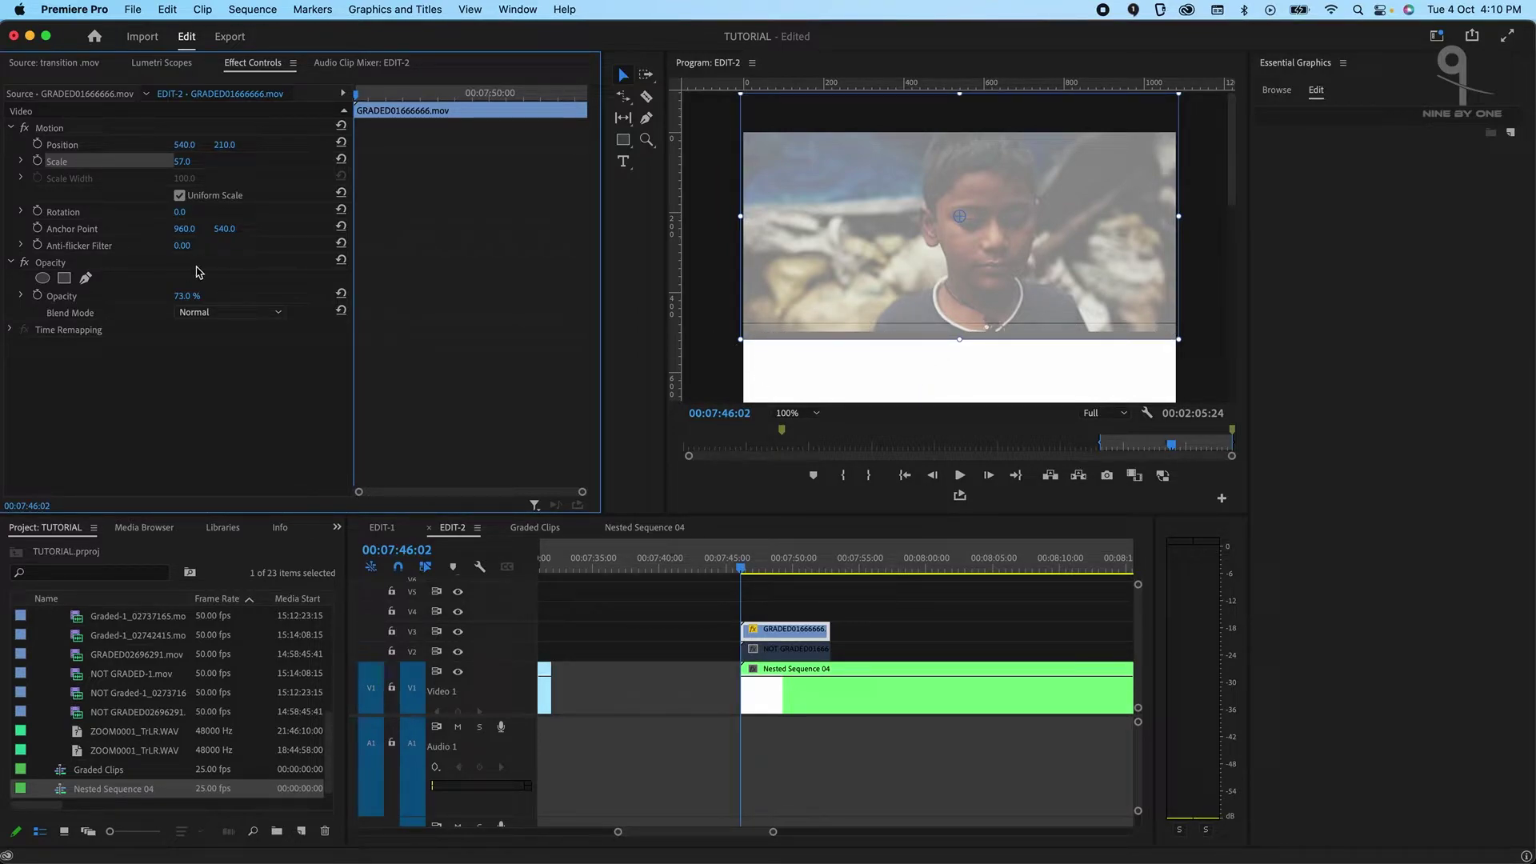
Add a four-point polygon opacity mask to GRADED01666666.mov with a mask feather of 0.
click(64, 279)
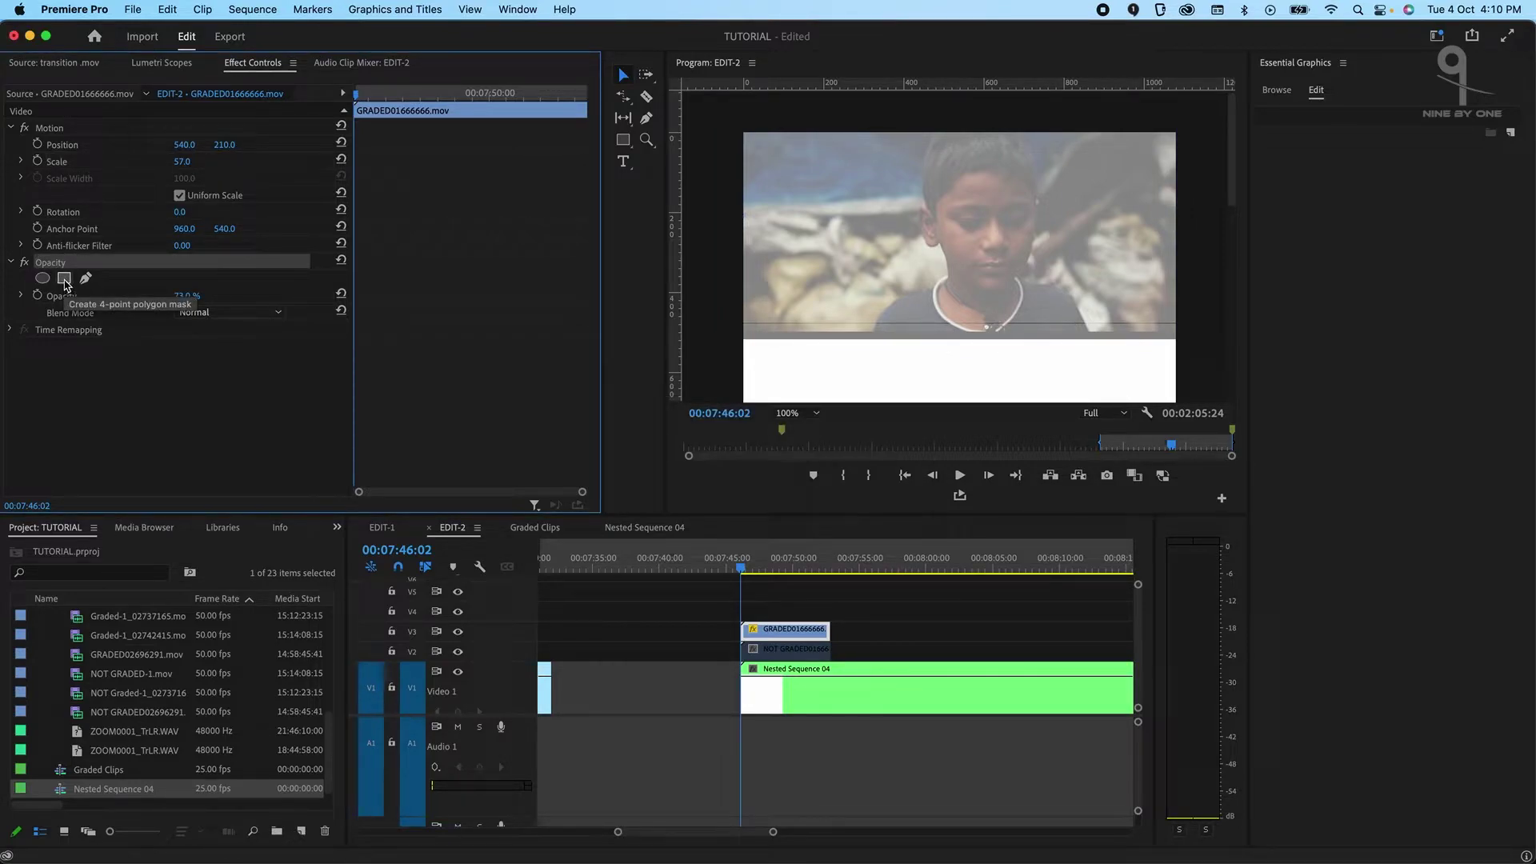
click(64, 279)
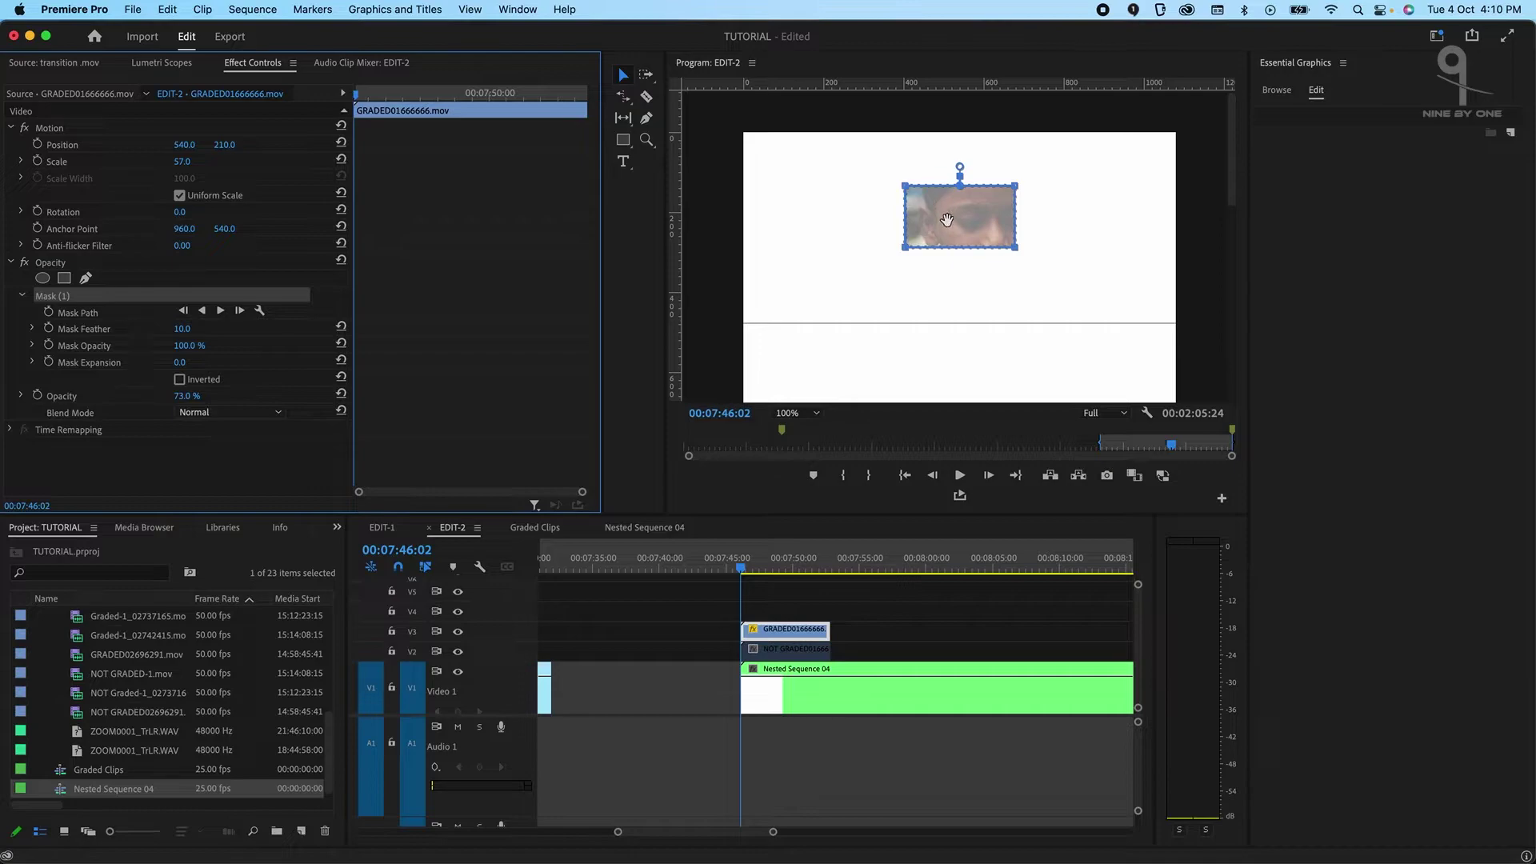
drag(182, 329, 136, 329)
Stretch the mask across the frame's full width directly below the first divider line, invert it, and set the clip's opacity to 100%.
drag(954, 216, 1180, 392)
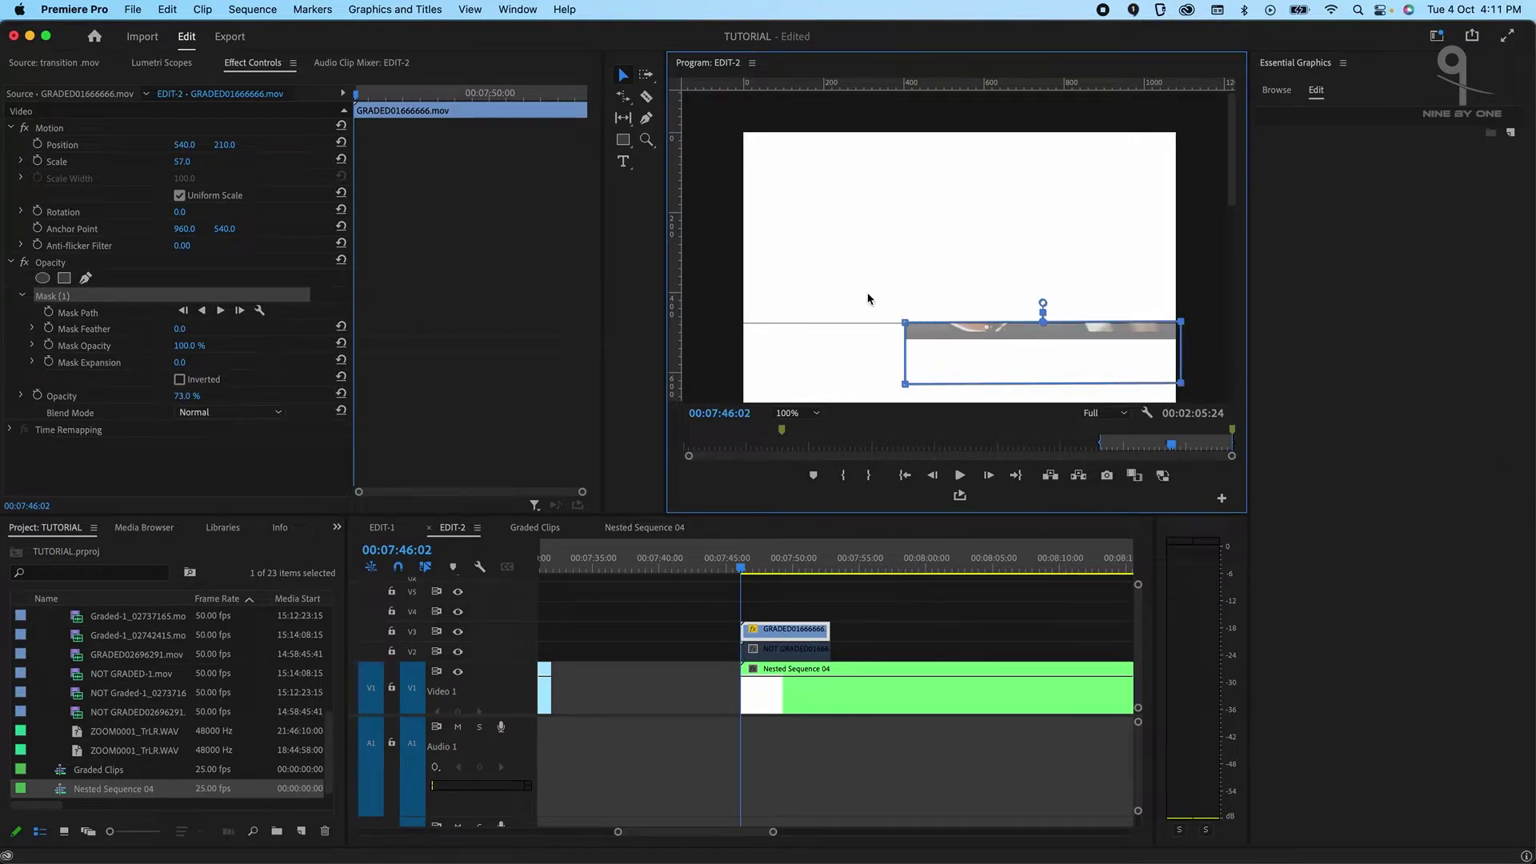
drag(904, 383, 739, 382)
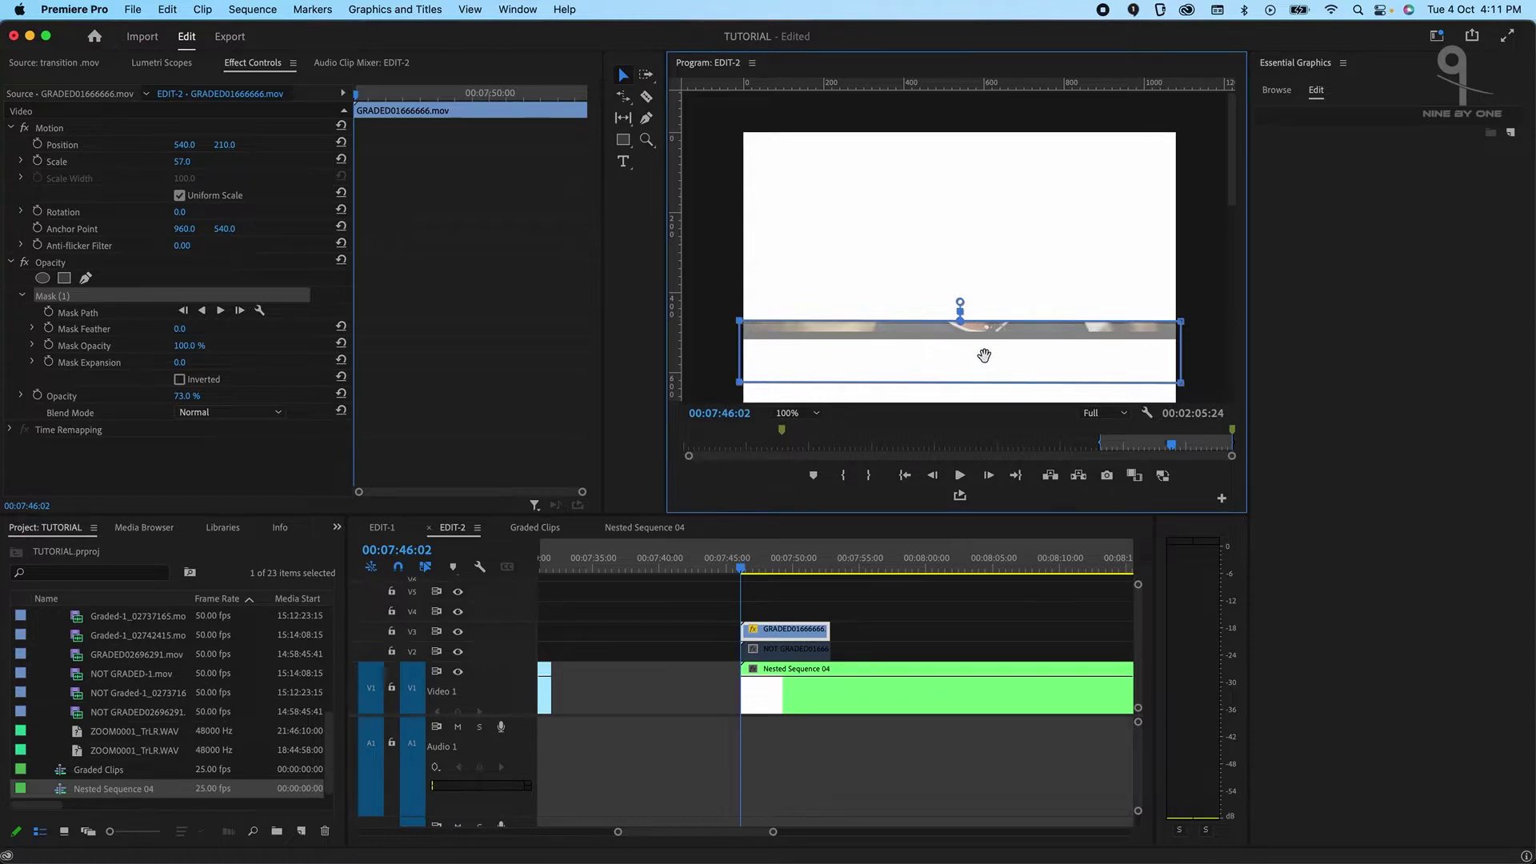
drag(981, 351, 985, 359)
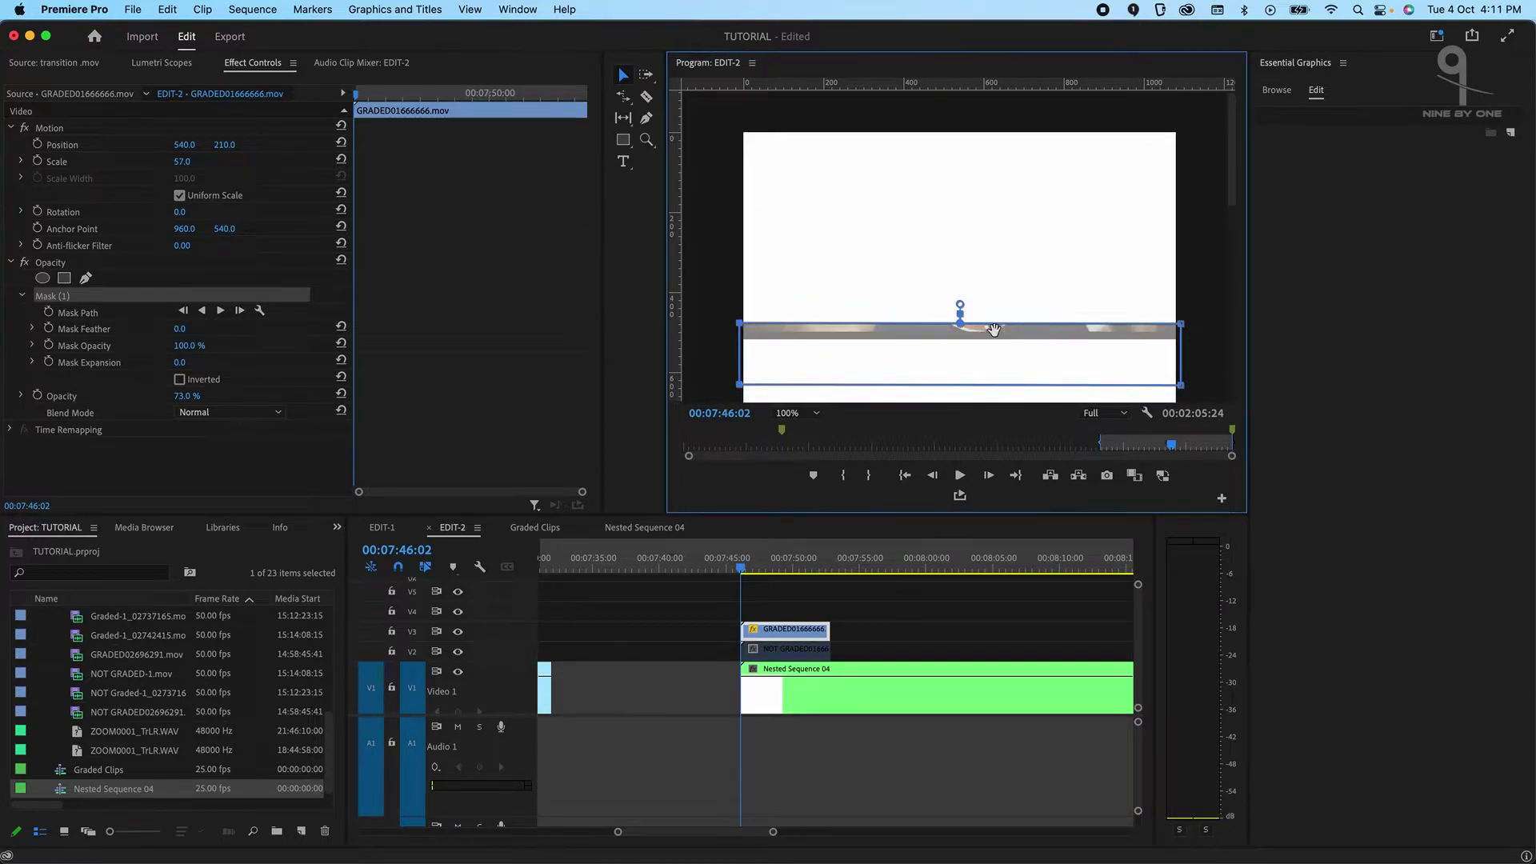
click(181, 379)
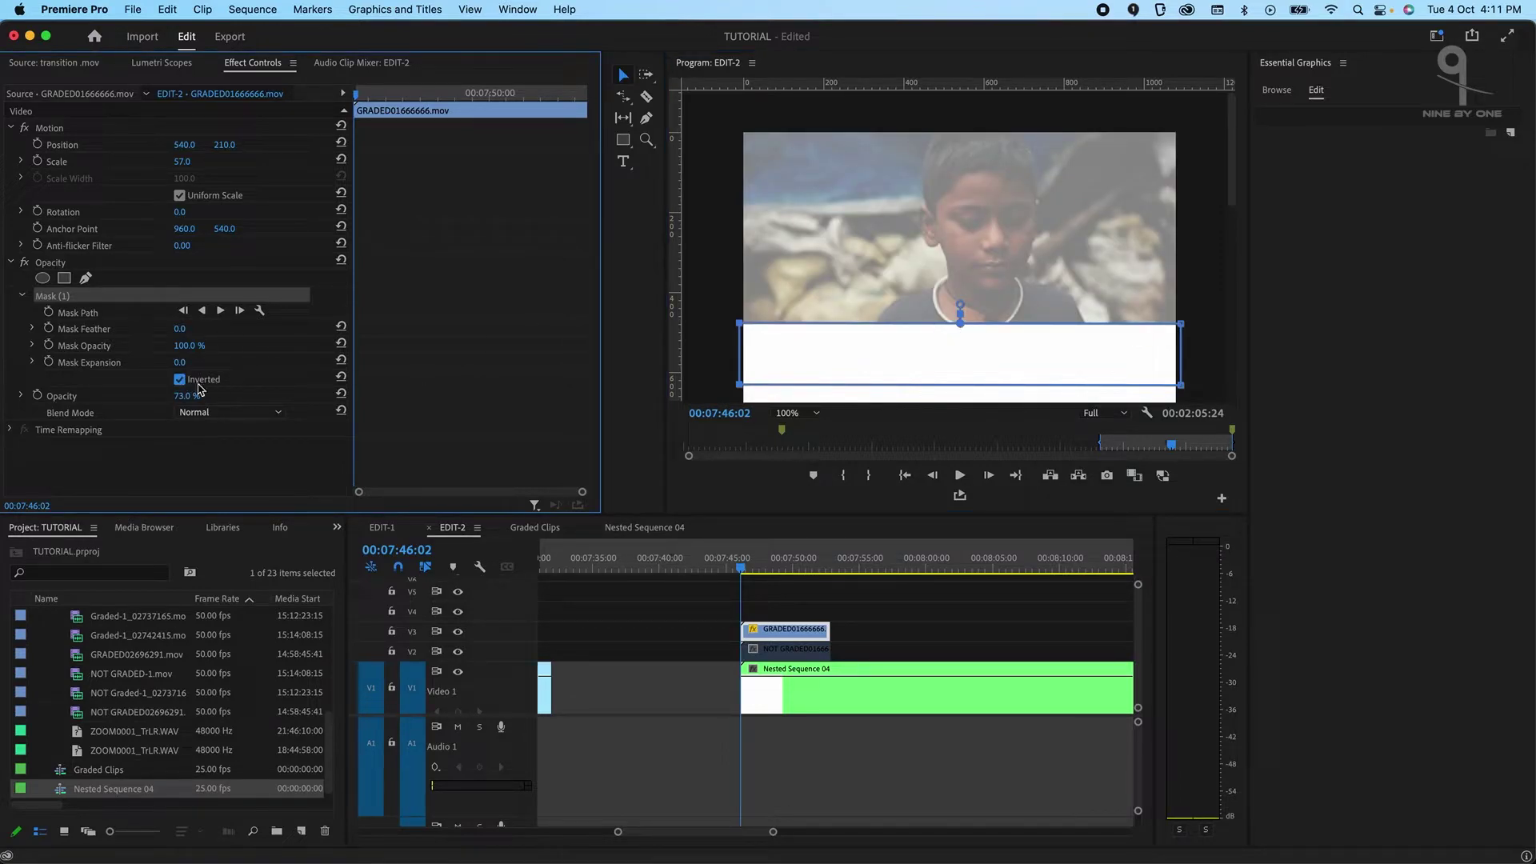
drag(191, 396, 455, 393)
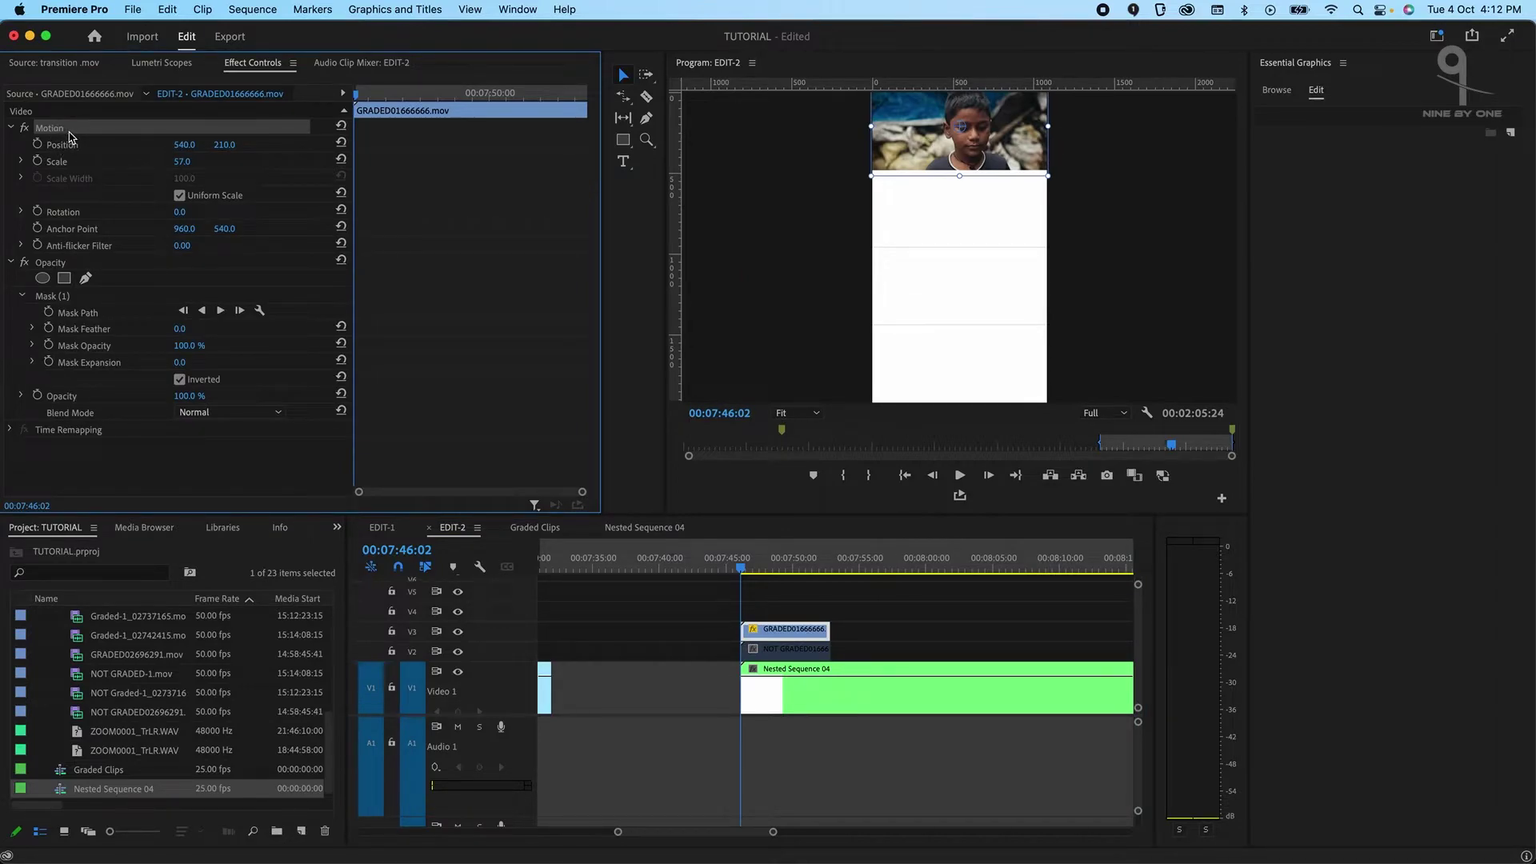
Disable GRADED01666666.mov on V3 and enable NOT GRADED01666666.mov on V2.
click(780, 631)
key(shift+super+e)
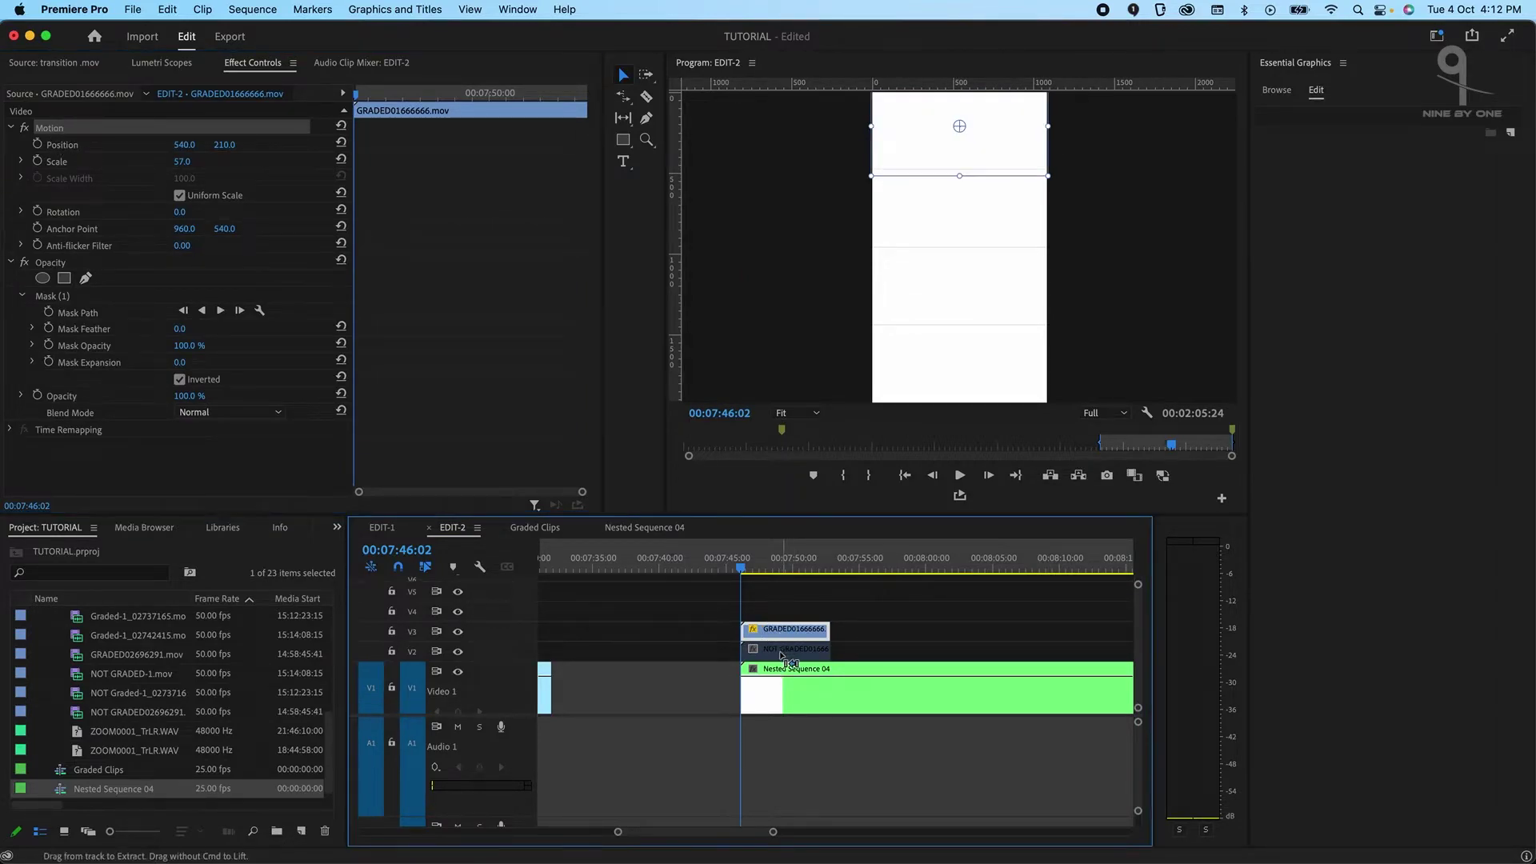
click(789, 652)
key(shift+super+e)
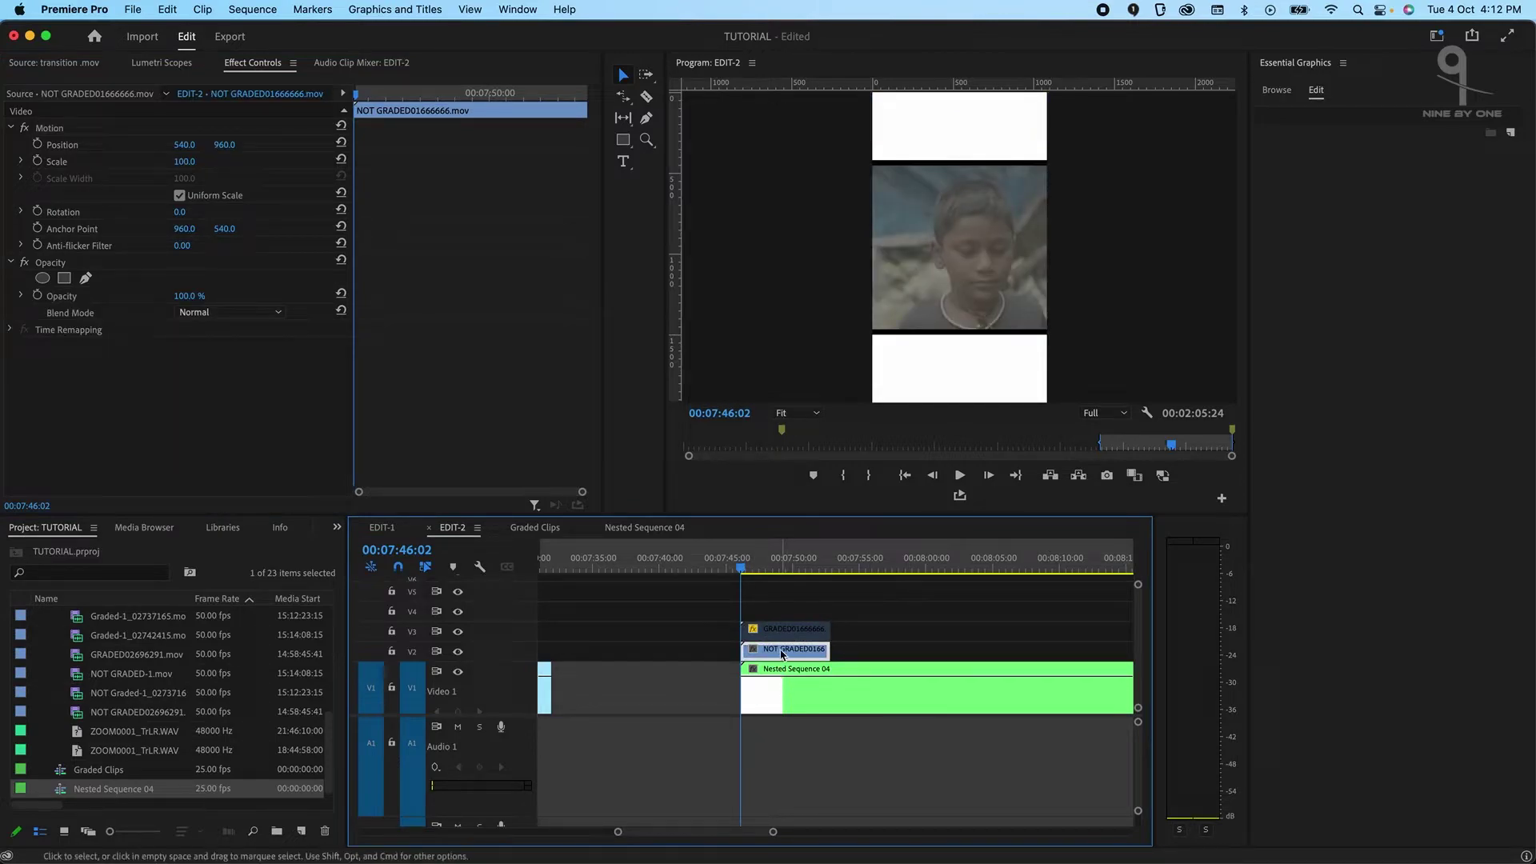
Copy the Motion settings from GRADED01666666.mov onto NOT GRADED01666666.mov.
click(787, 637)
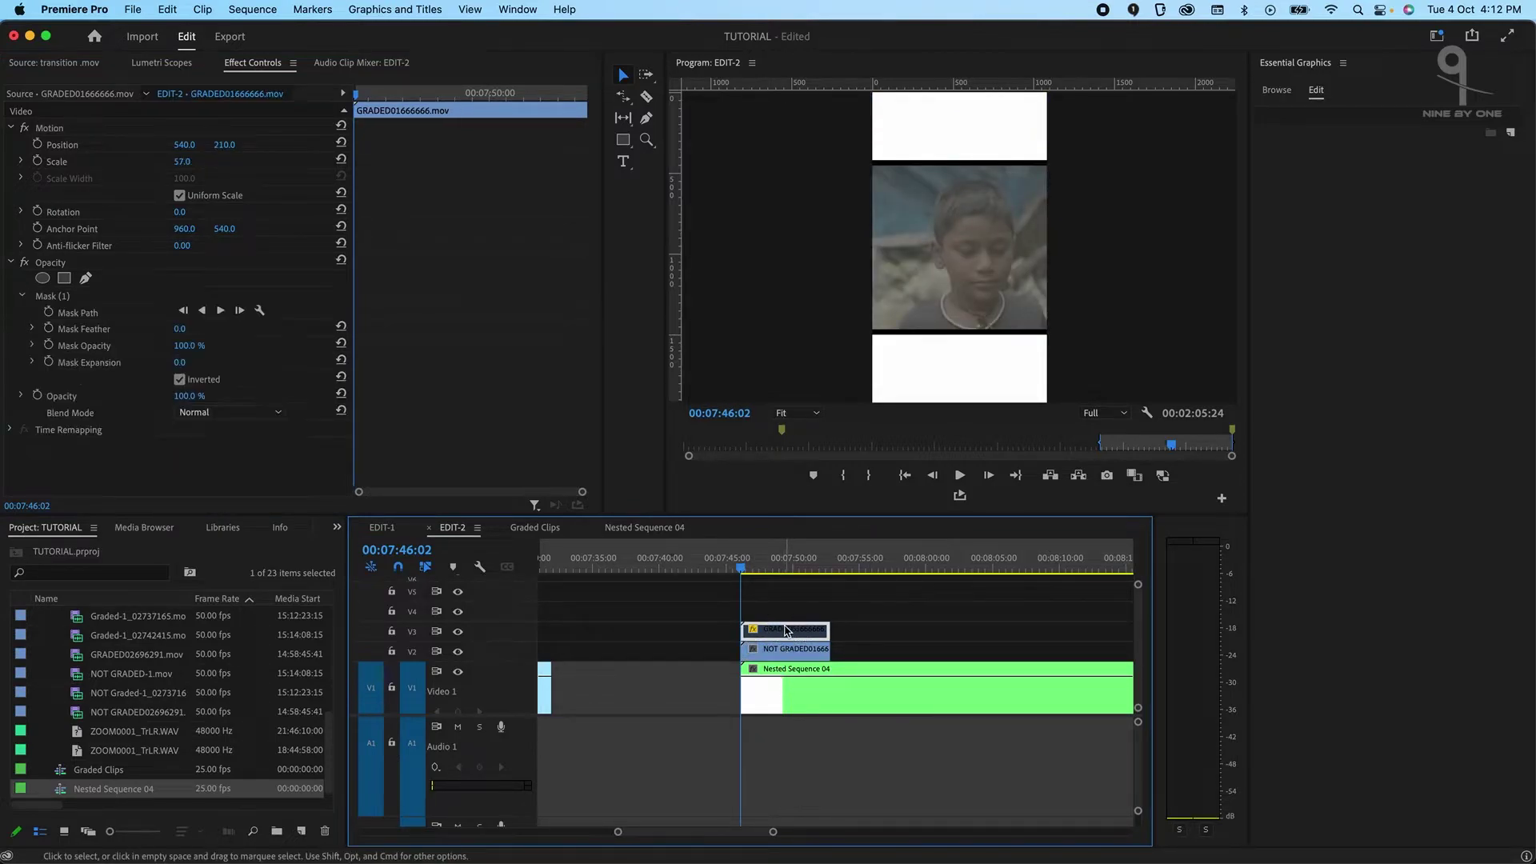
click(50, 129)
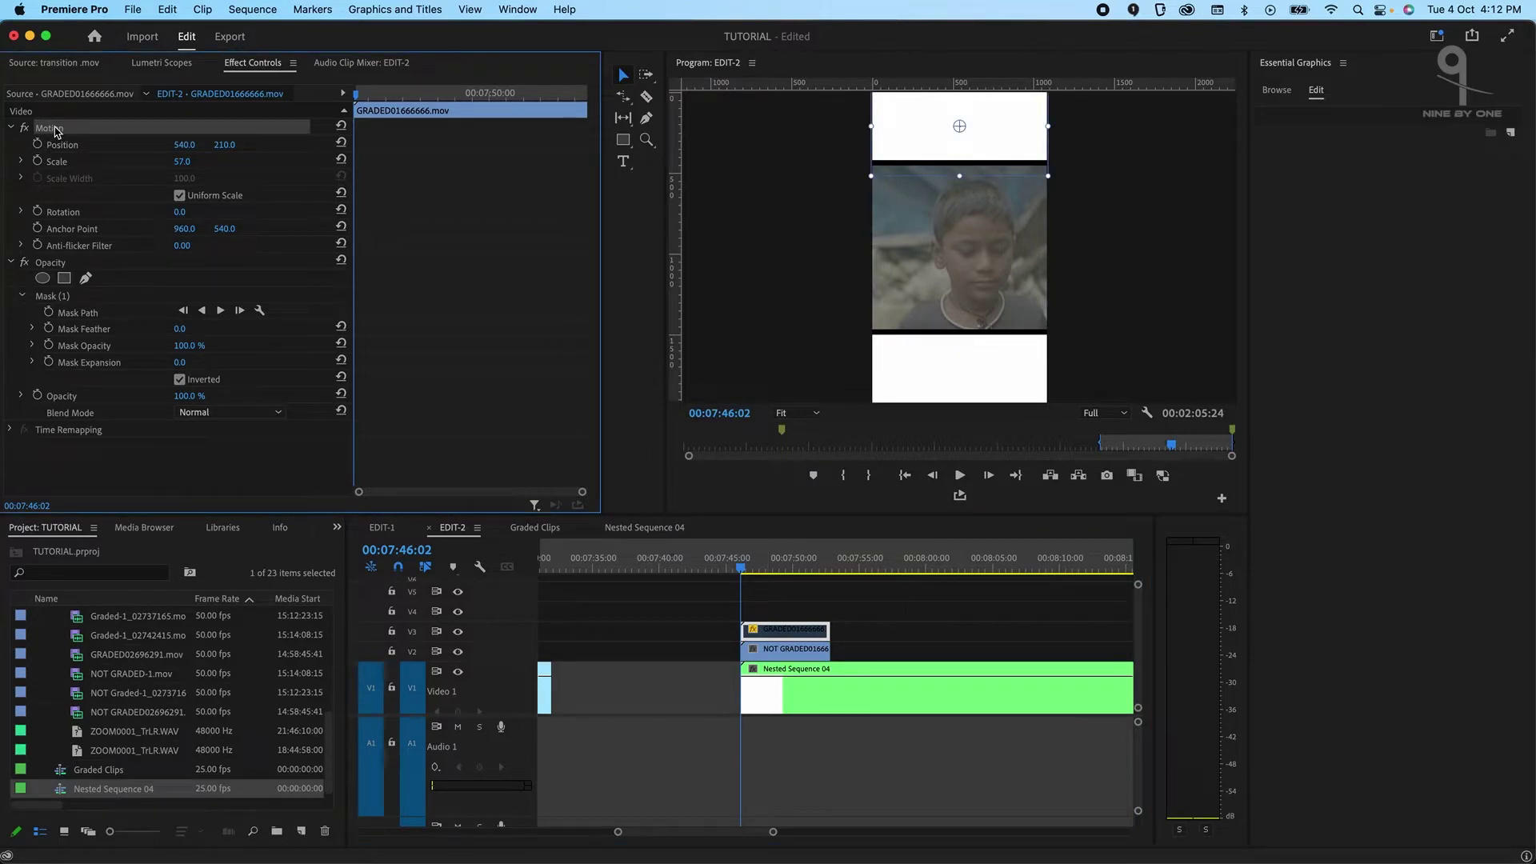
right_click(55, 130)
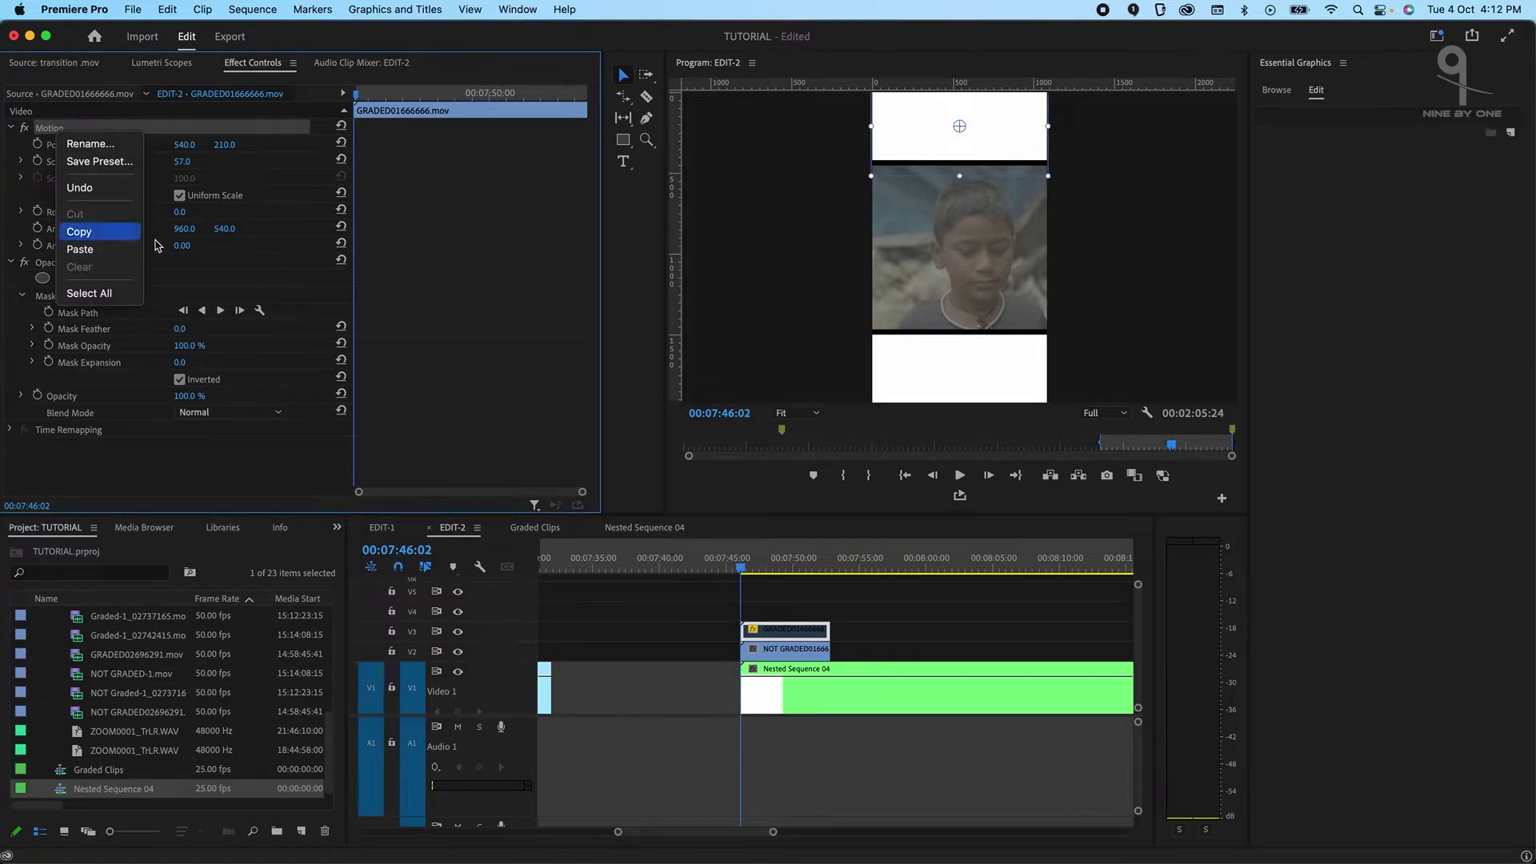
click(797, 651)
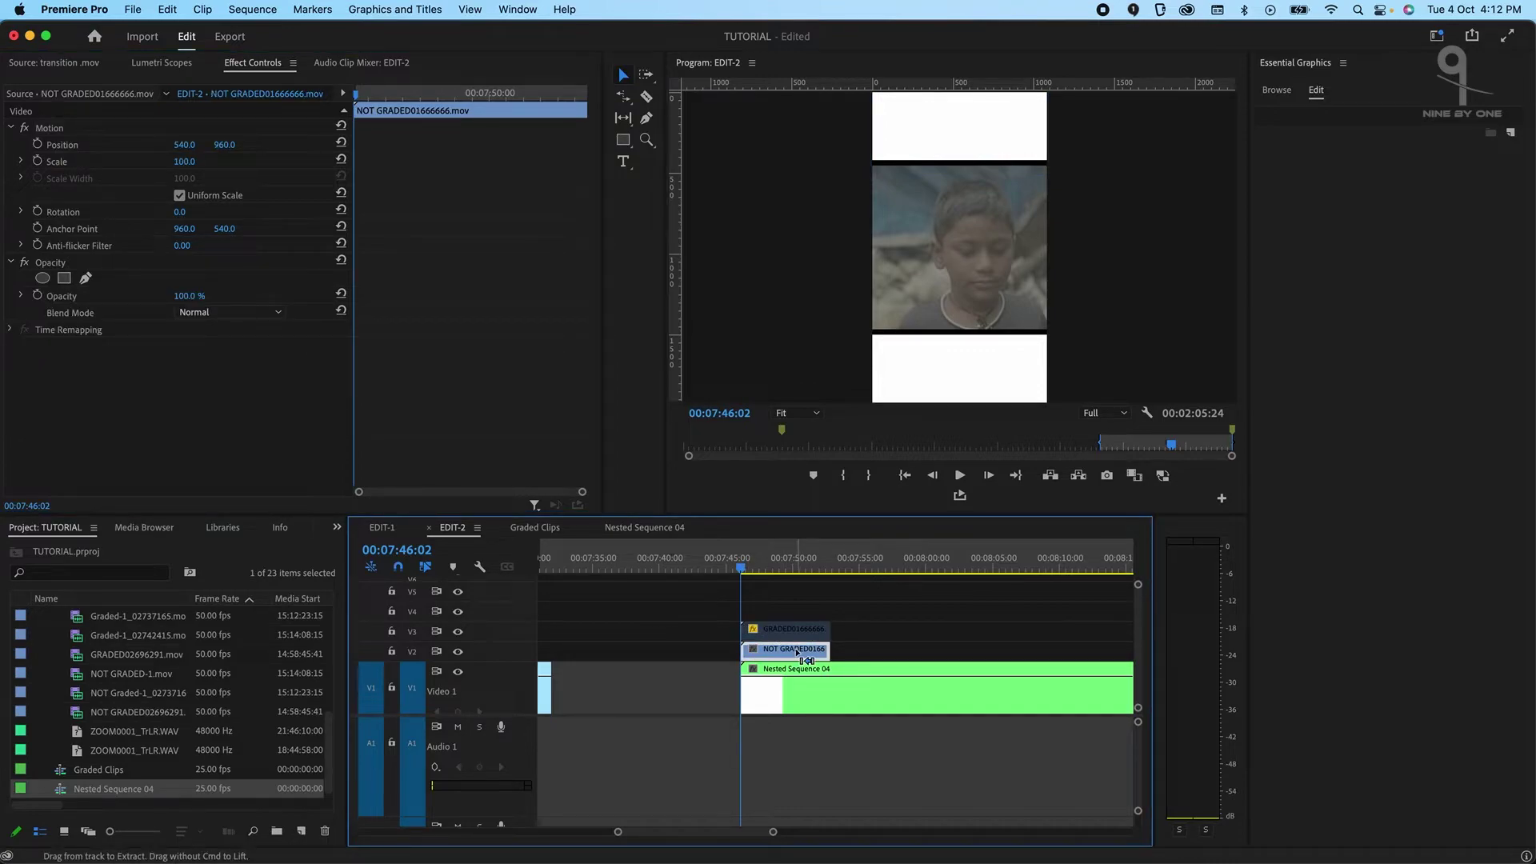
key(super+v)
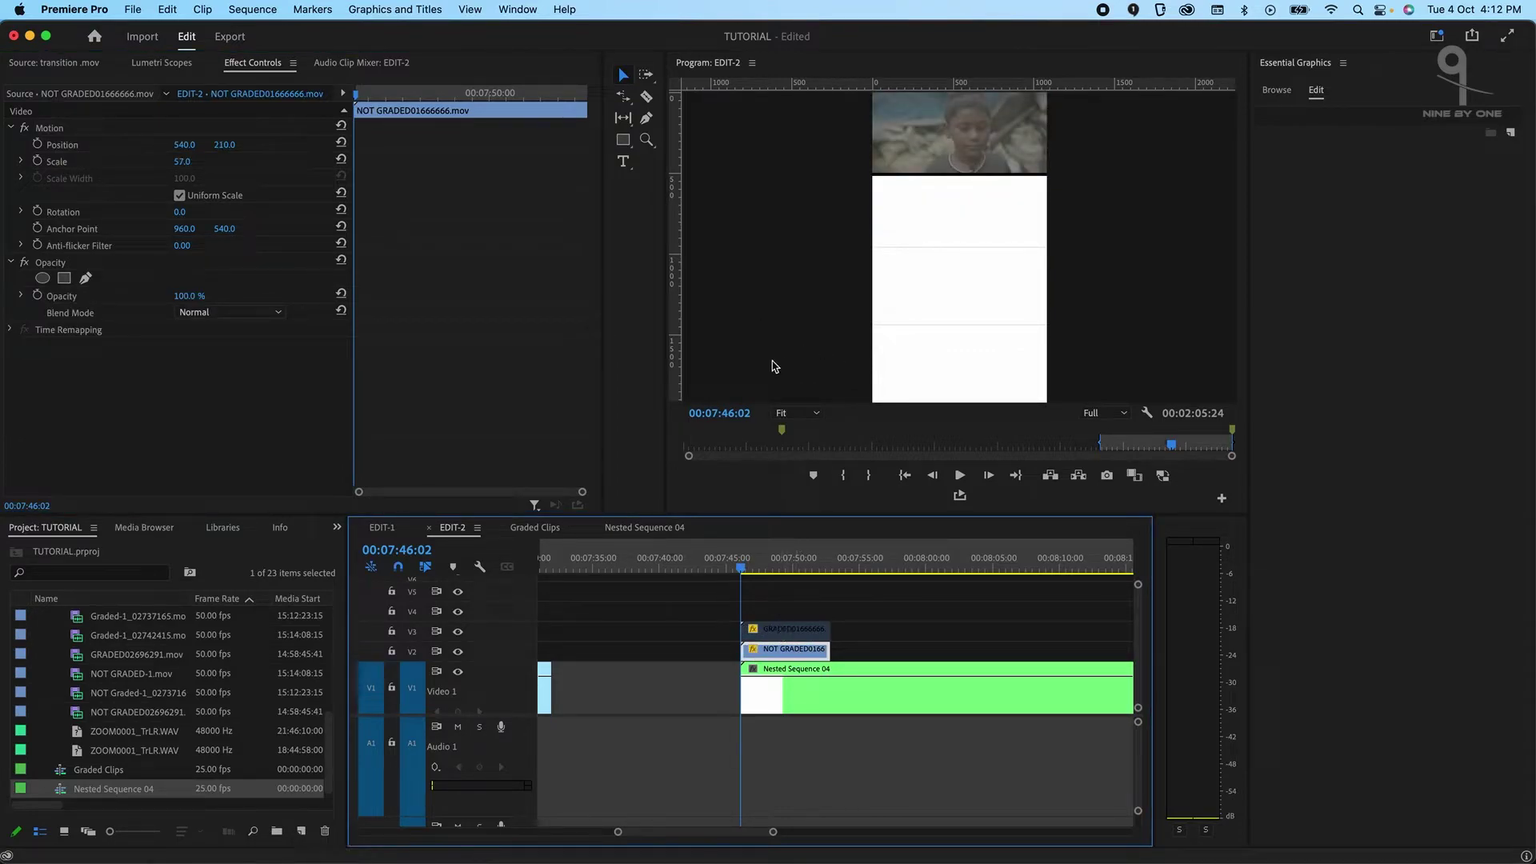
Copy the opacity mask from GRADED01666666.mov into the Opacity effect of NOT GRADED01666666.mov.
click(792, 629)
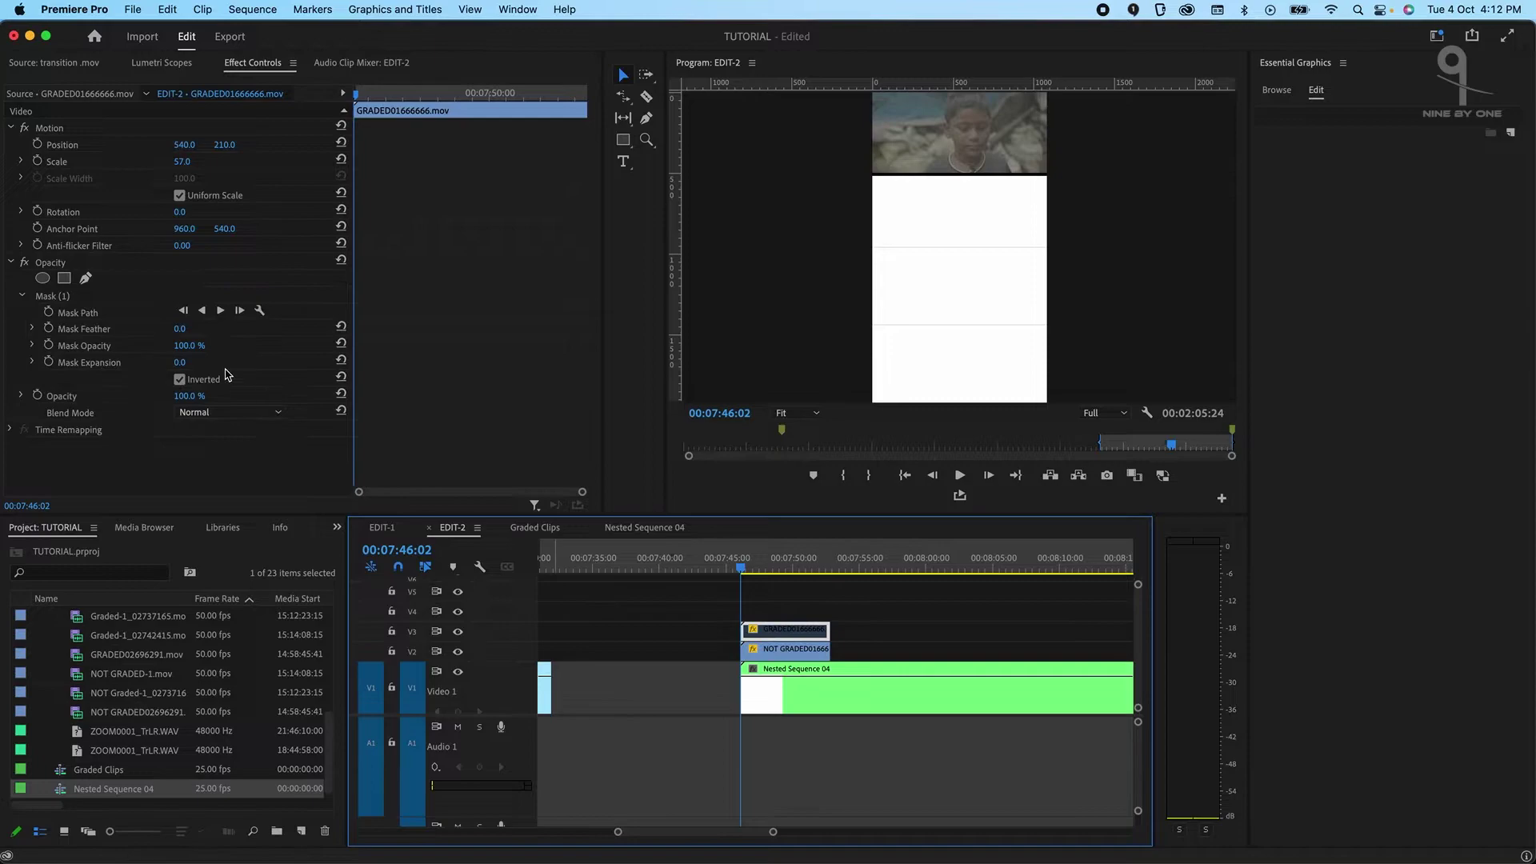
click(44, 297)
right_click(45, 297)
click(94, 402)
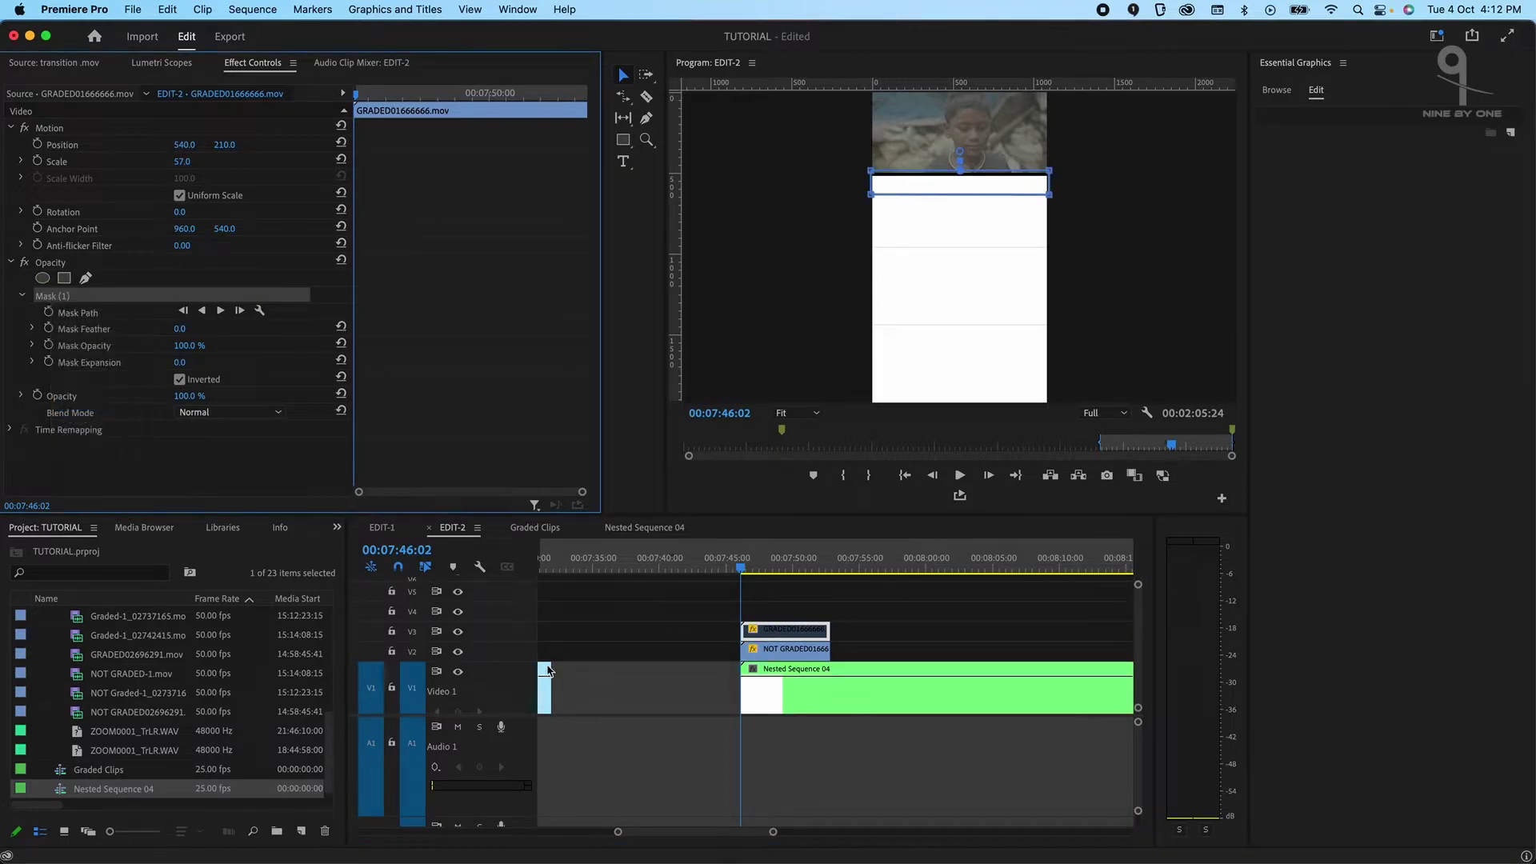
click(799, 648)
click(74, 264)
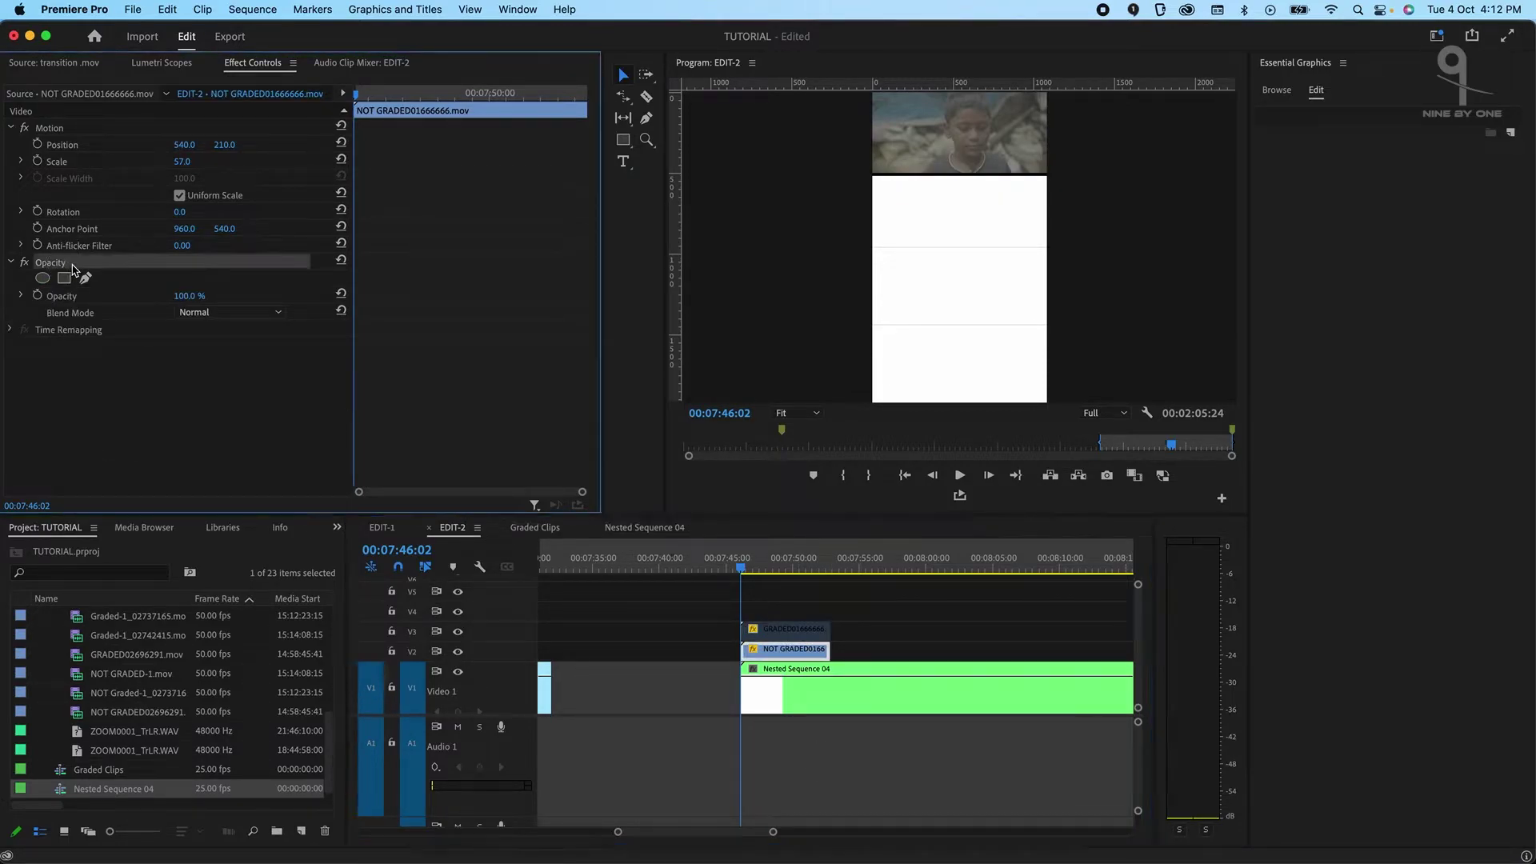
key(super+v)
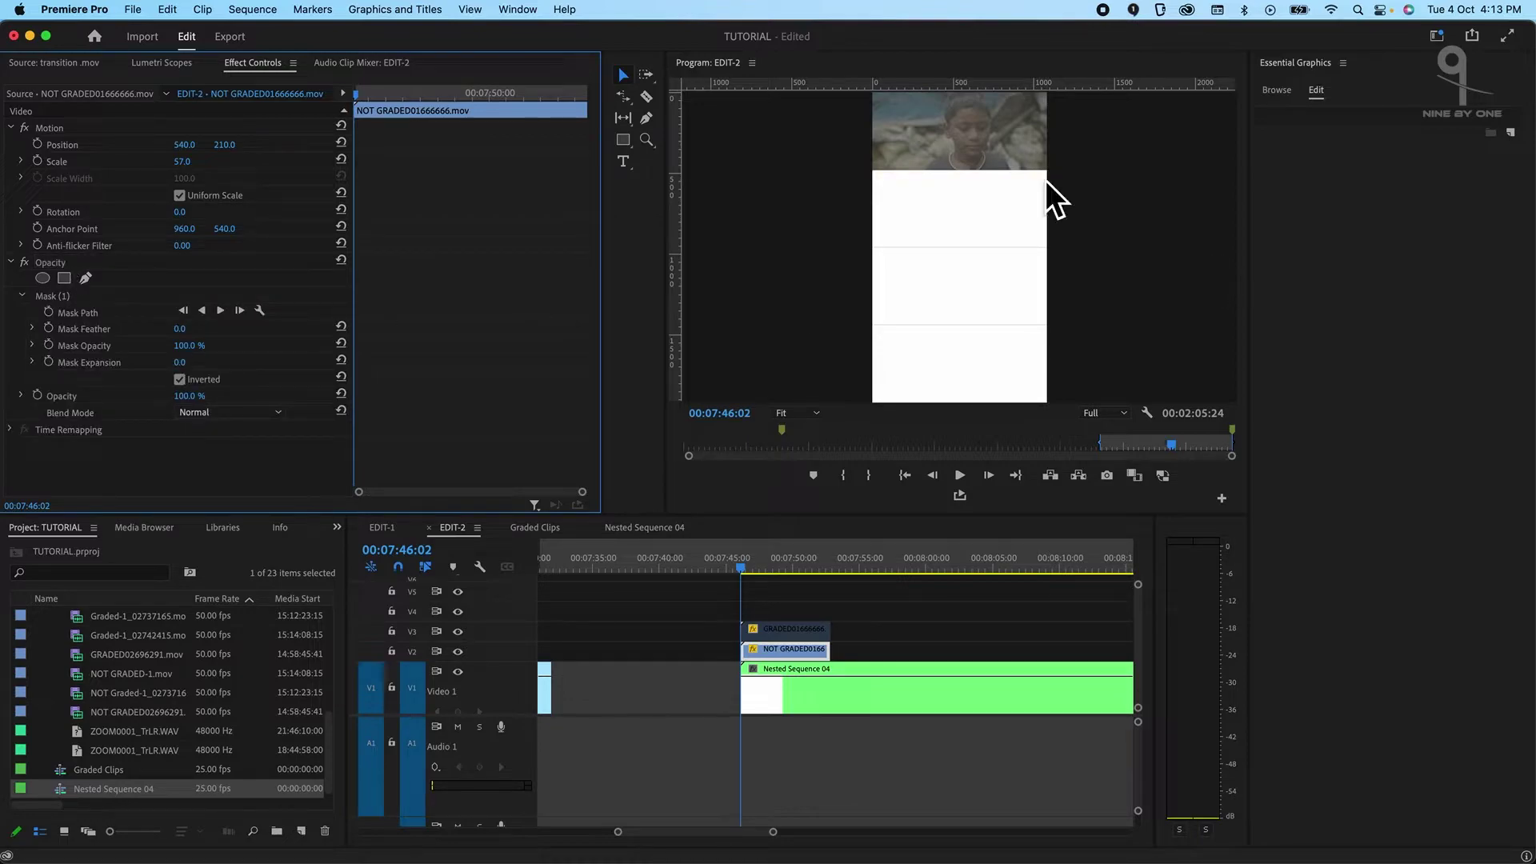
Re-enable GRADED01666666.mov on V3 and disable NOT GRADED01666666.mov beneath it.
click(780, 631)
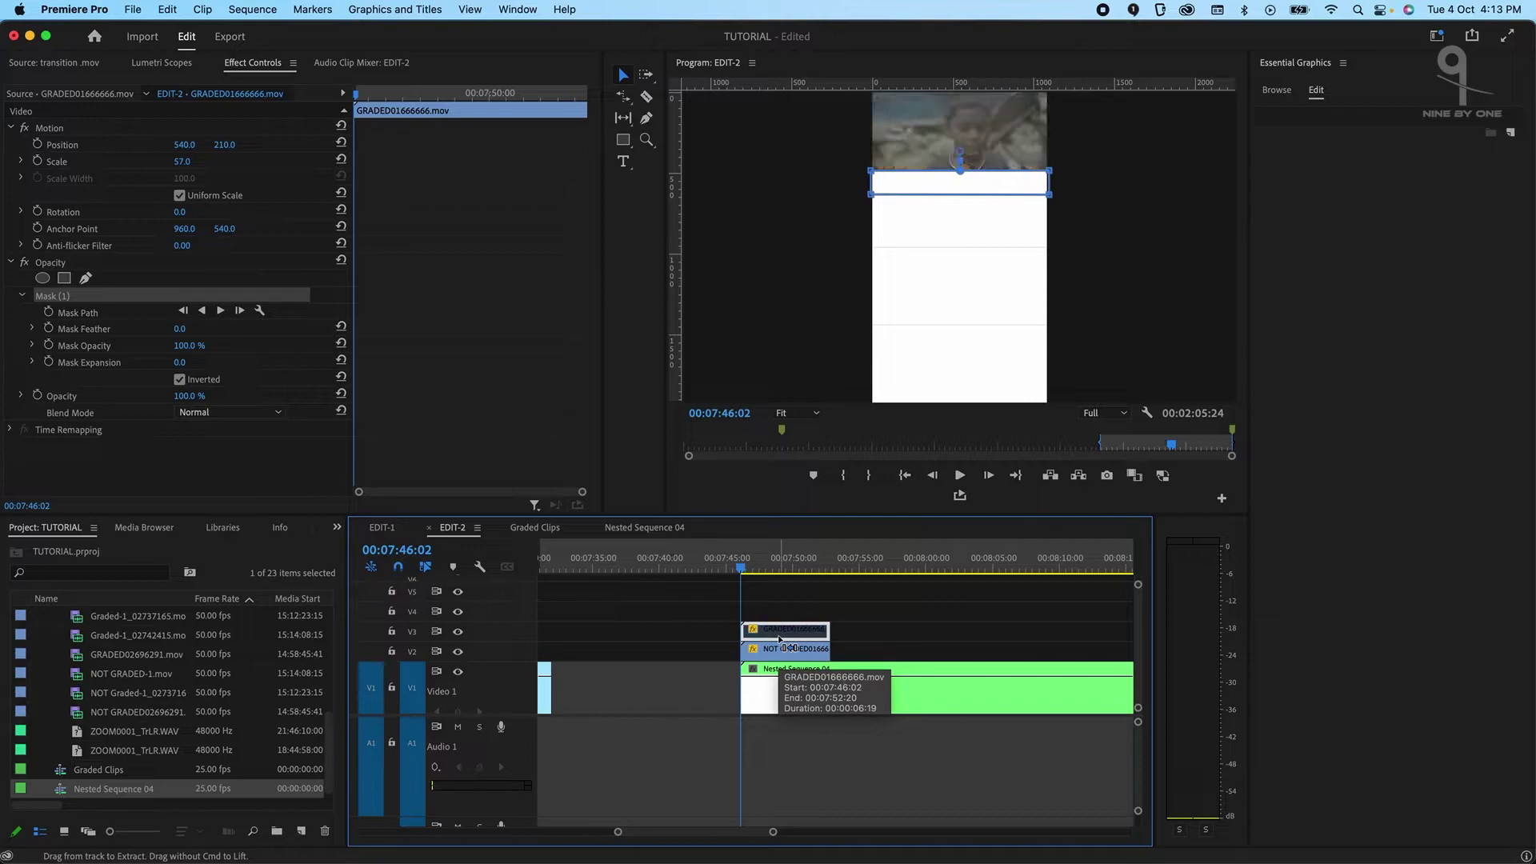
click(785, 640)
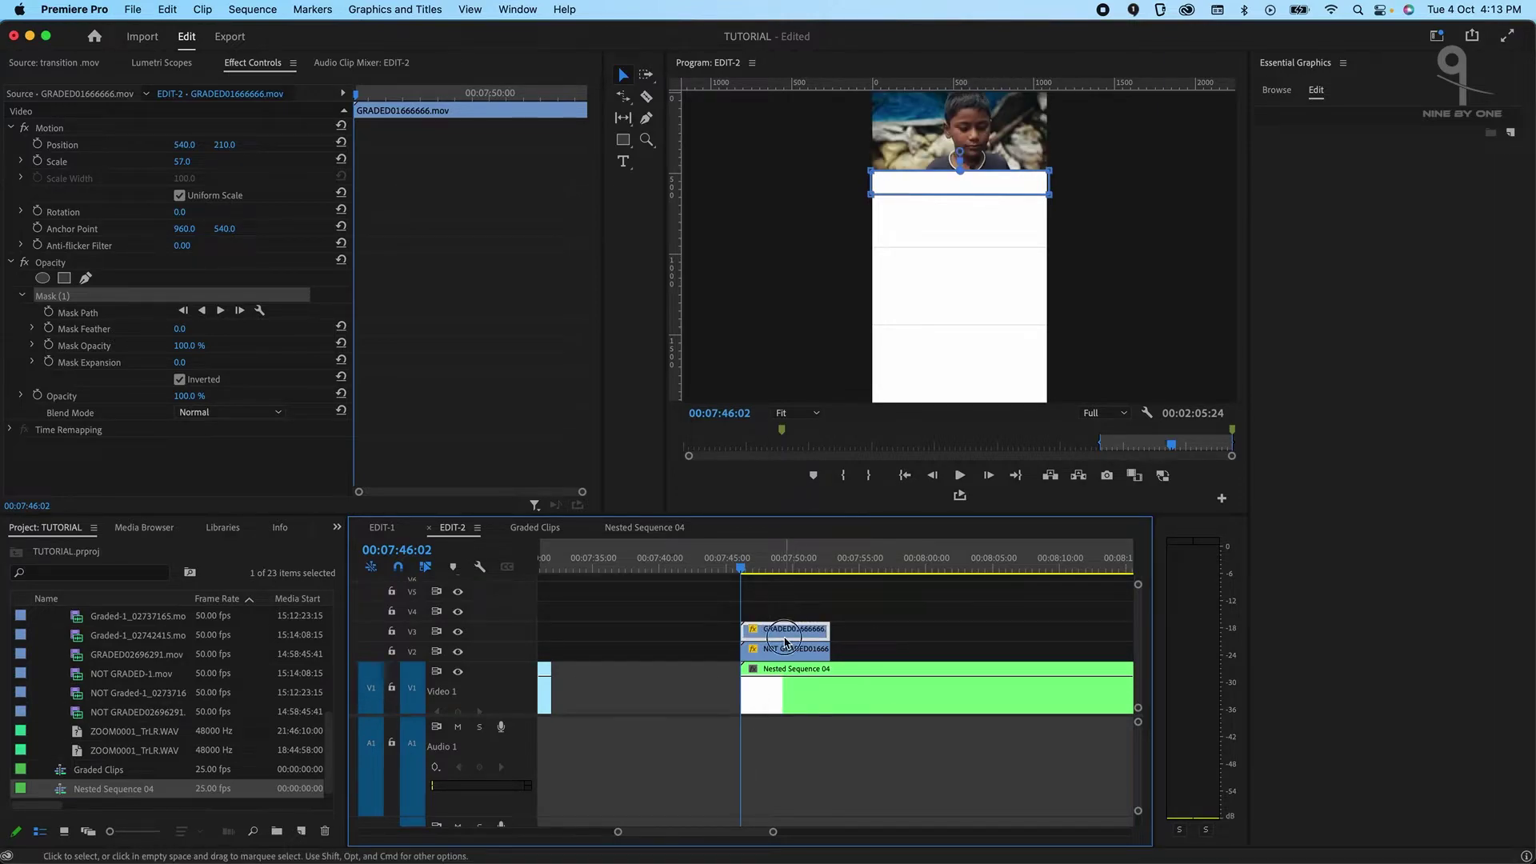
shift+click(784, 652)
key(shift+super+e)
key(minus)
key(minus)
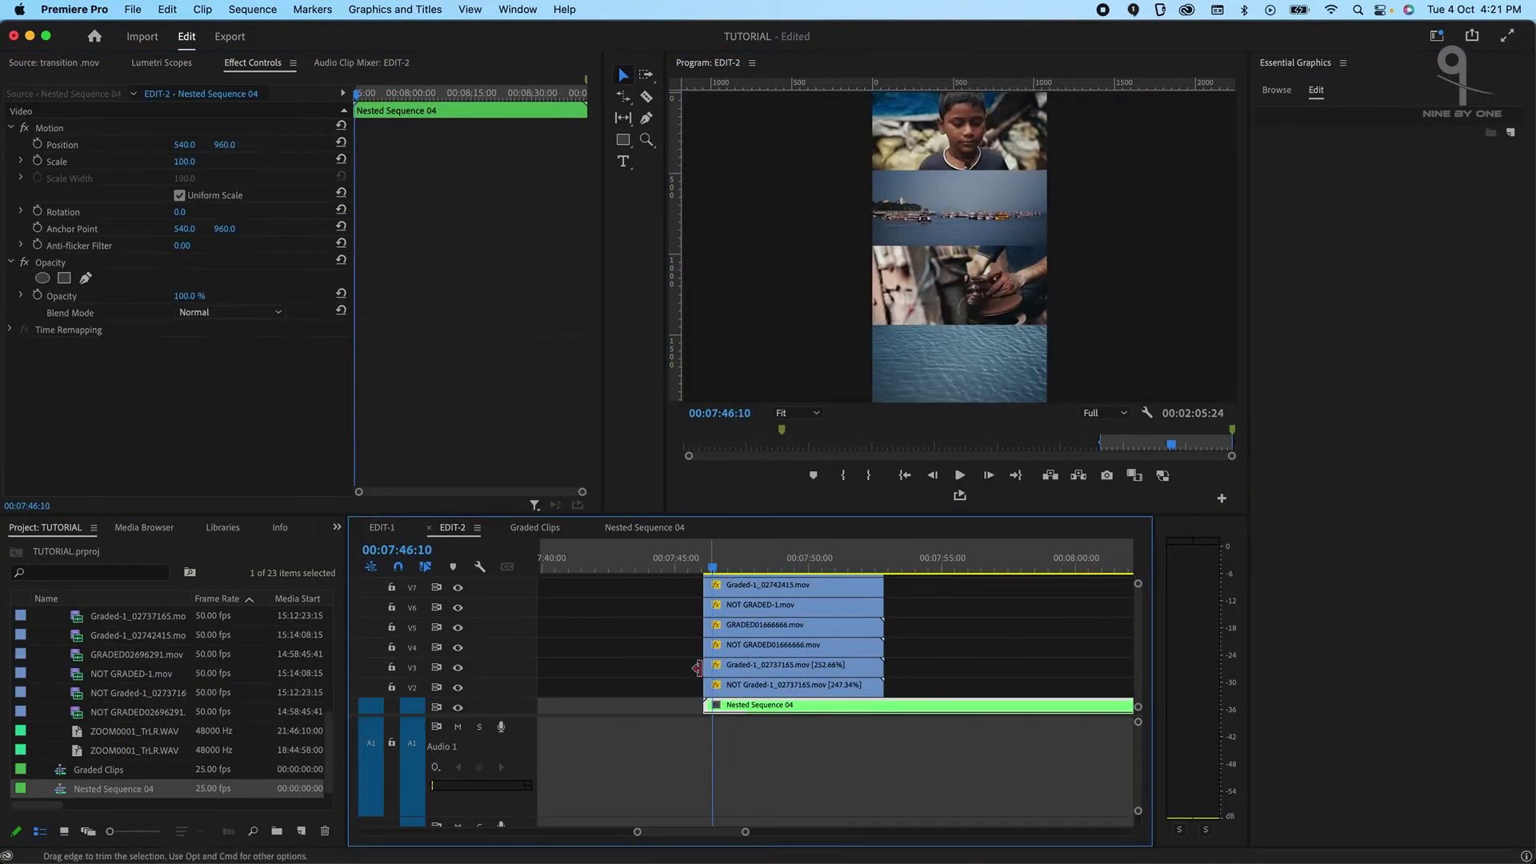
Toggle the enabled state of the stacked graded clips to compare them with the ungraded clips beneath.
click(748, 670)
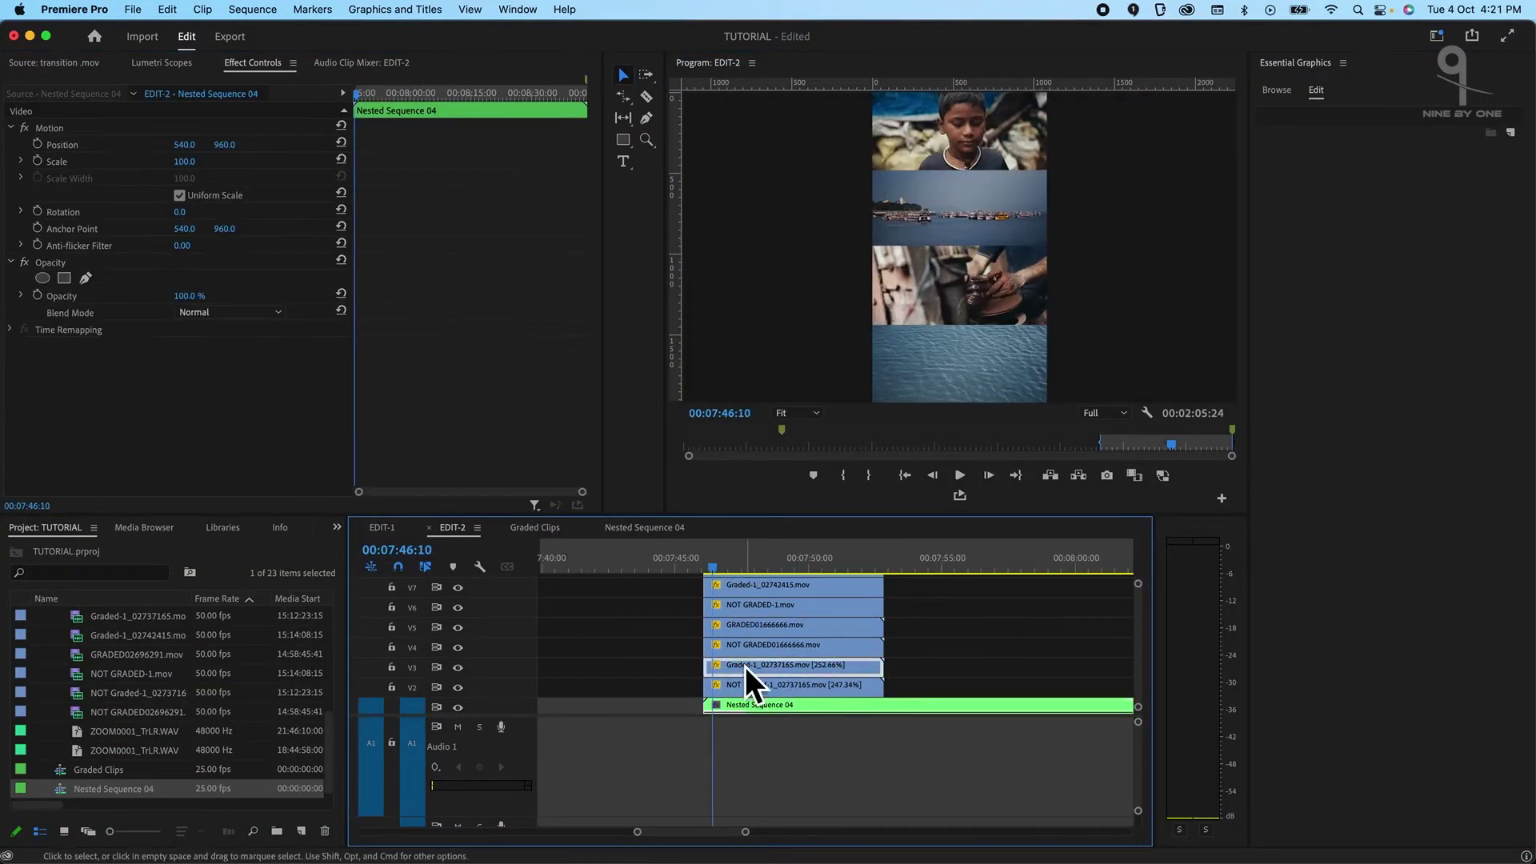
shift+click(754, 625)
shift+click(756, 584)
scroll(754, 613, up, 2)
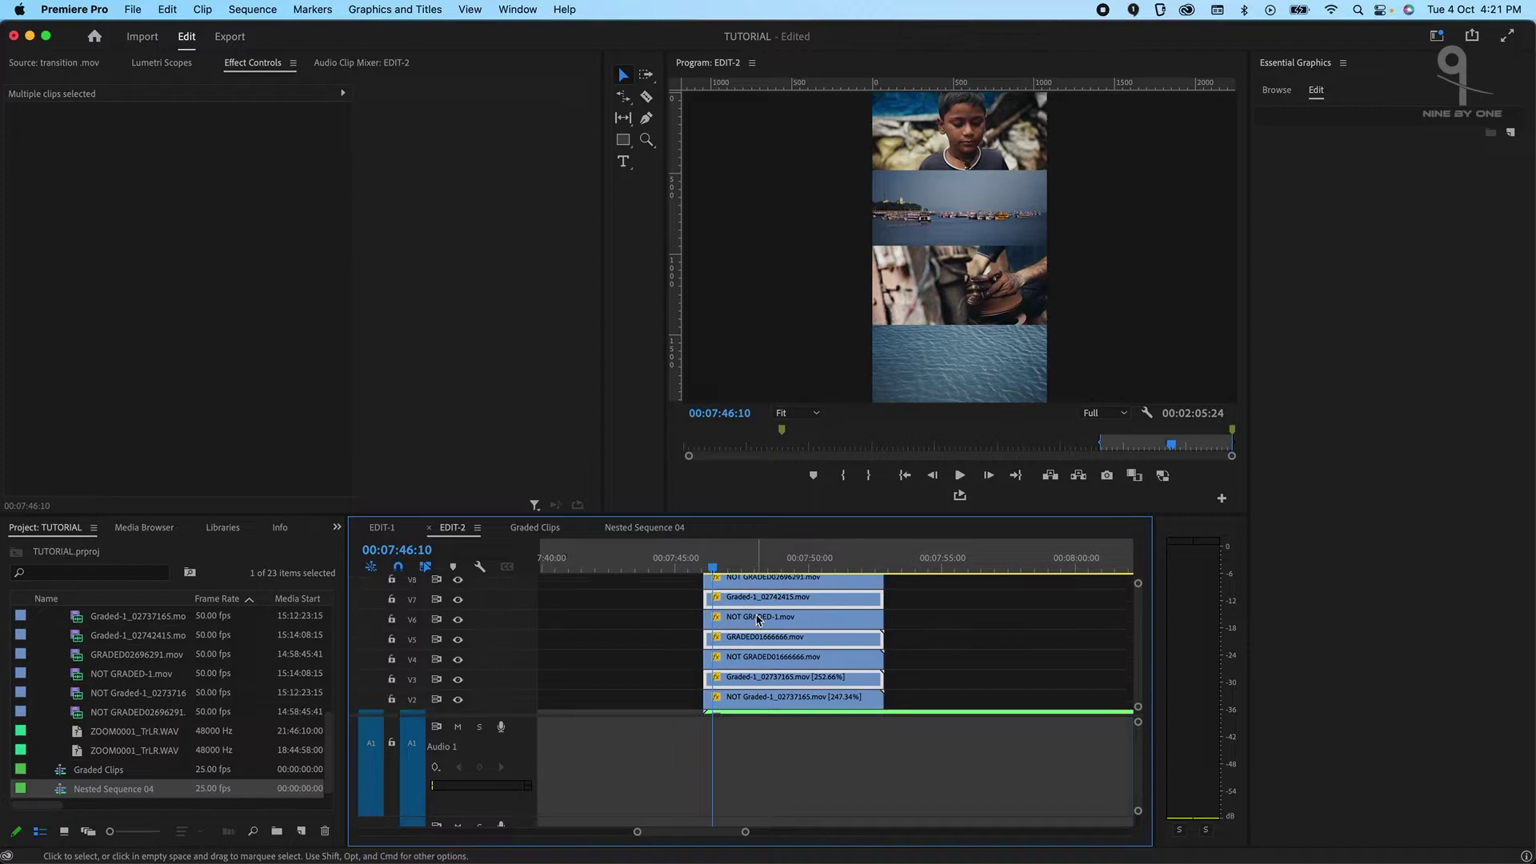
scroll(755, 613, up, 1)
key(shift+super+e)
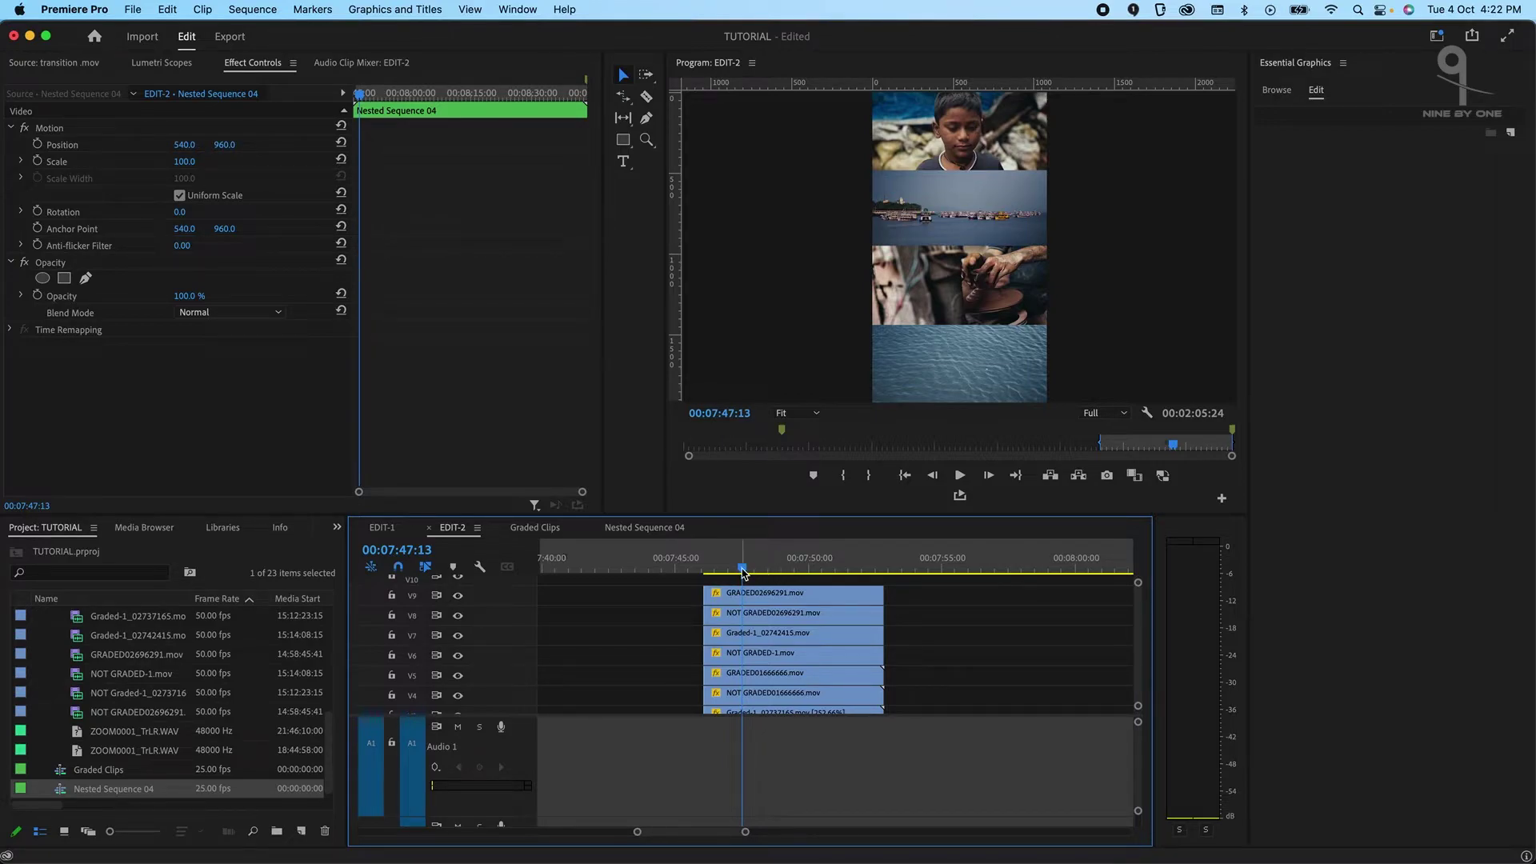
Add a sequence marker at about 00:07:47:20 as a timing reference for the transition.
mouse_move(742, 570)
mouse_down()
mouse_move(772, 571)
mouse_move(734, 574)
mouse_up()
click(922, 631)
key(m)
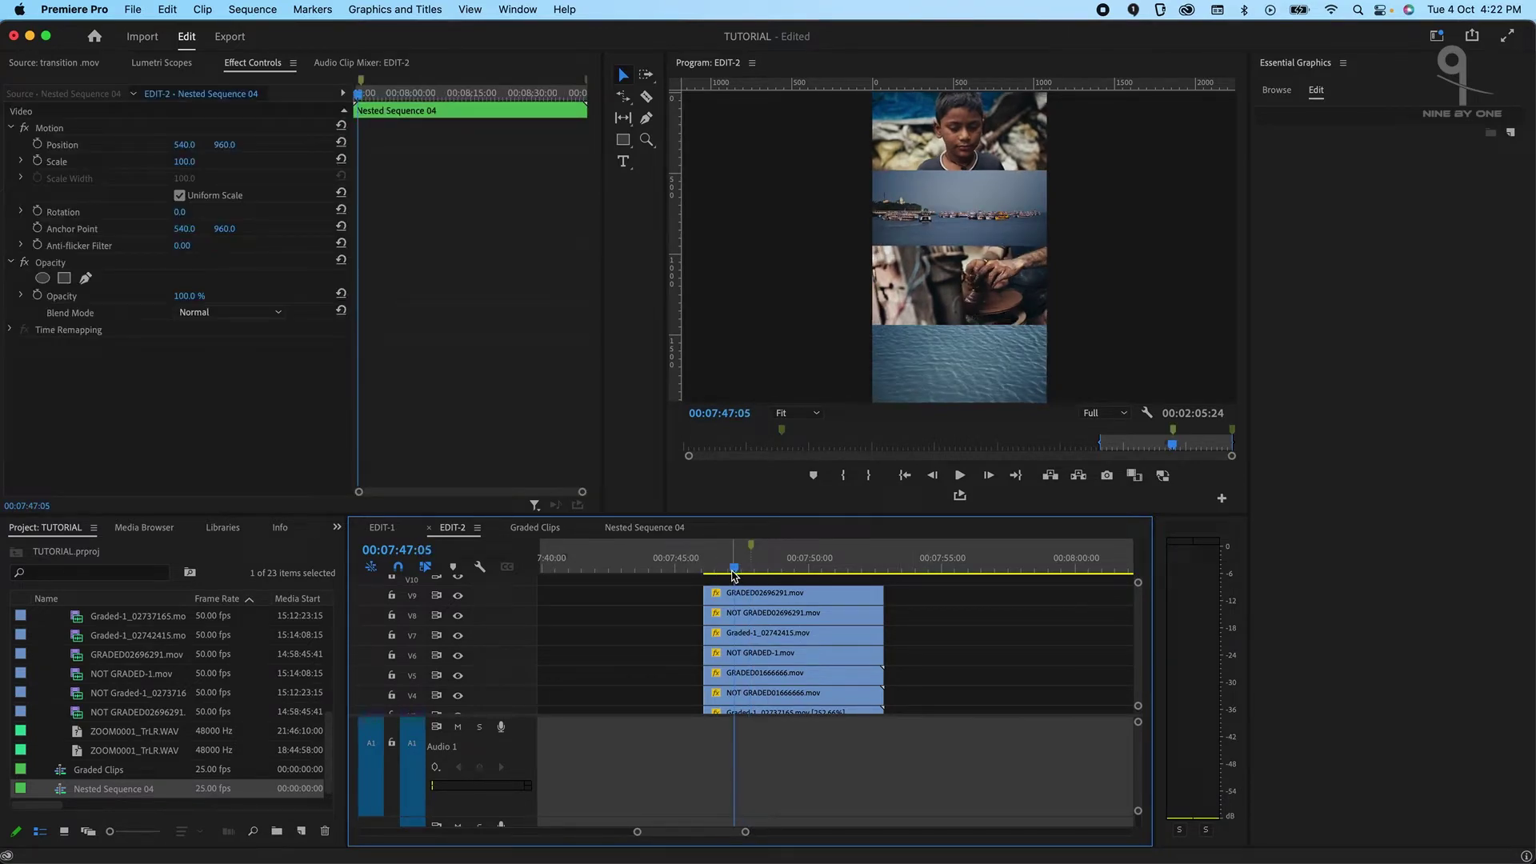
Trim the starts of the four graded clips on V3, V5, V7 and V9 to 00:07:47:05.
key(=)
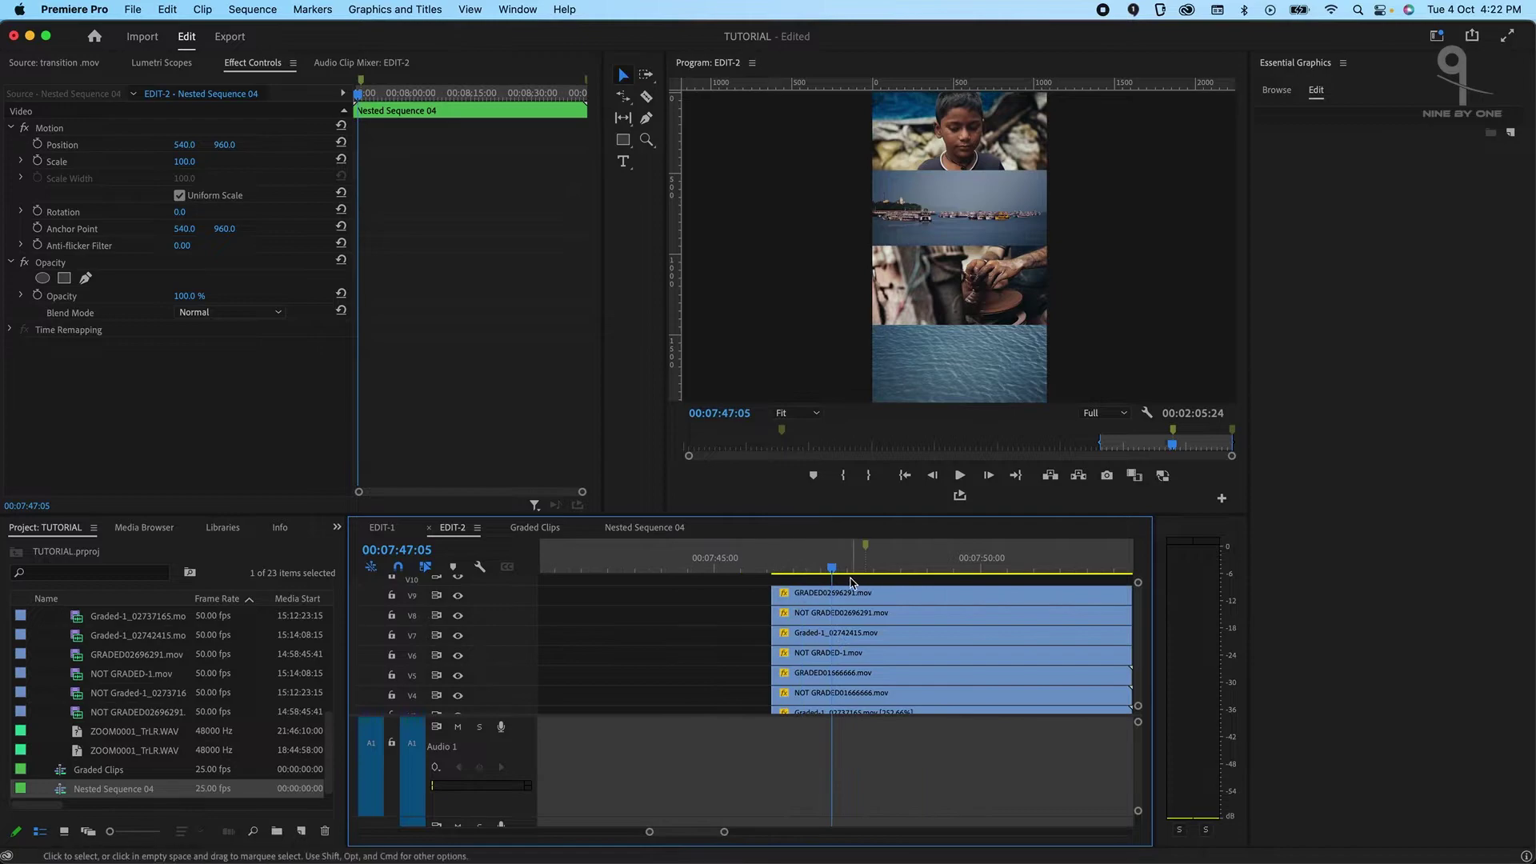
drag(833, 571, 832, 572)
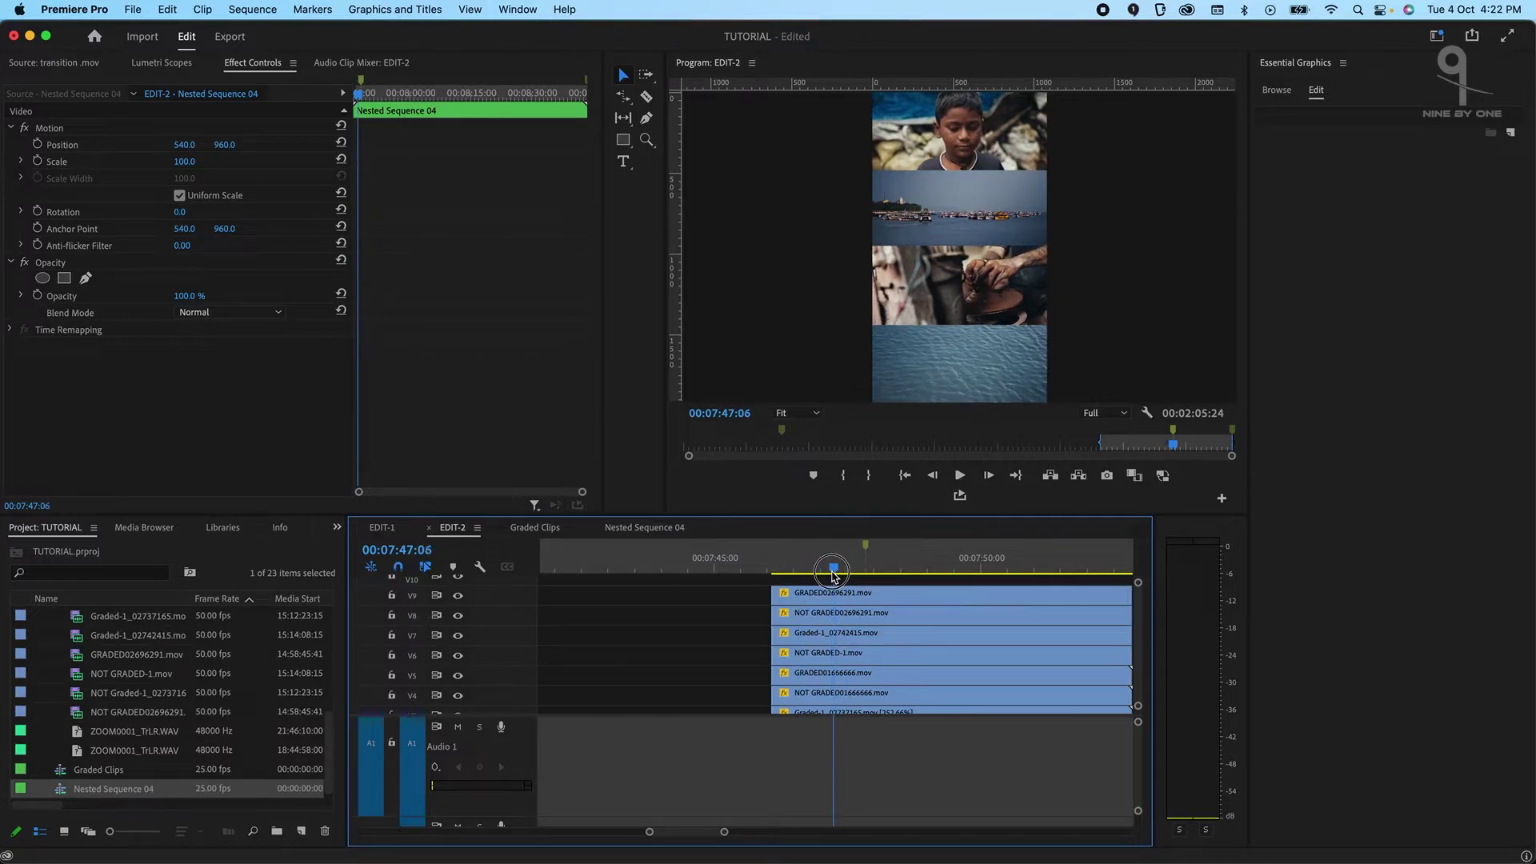
click(832, 569)
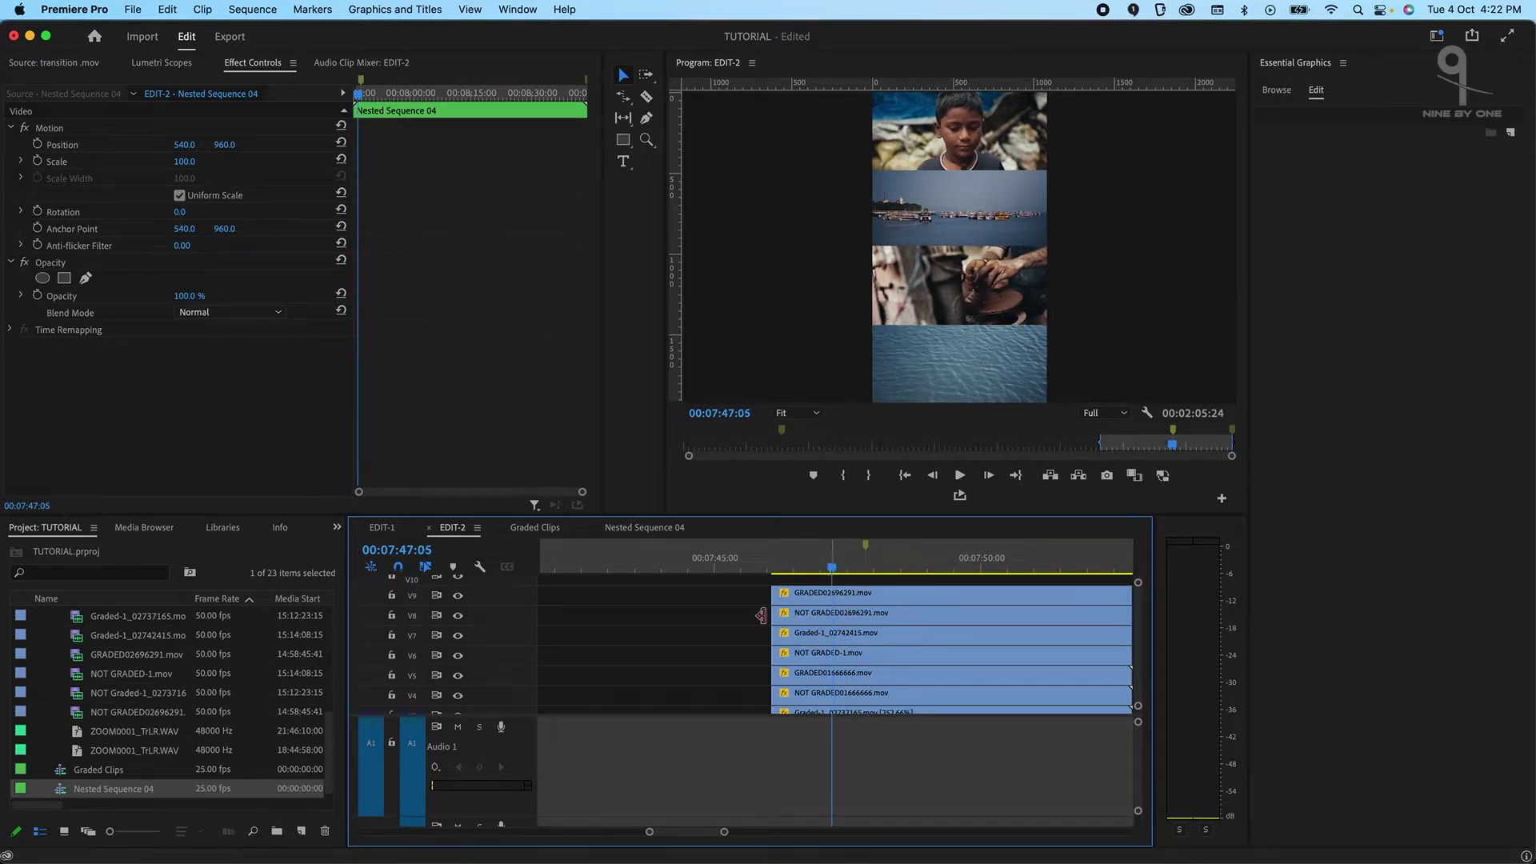
click(778, 595)
drag(778, 593, 832, 593)
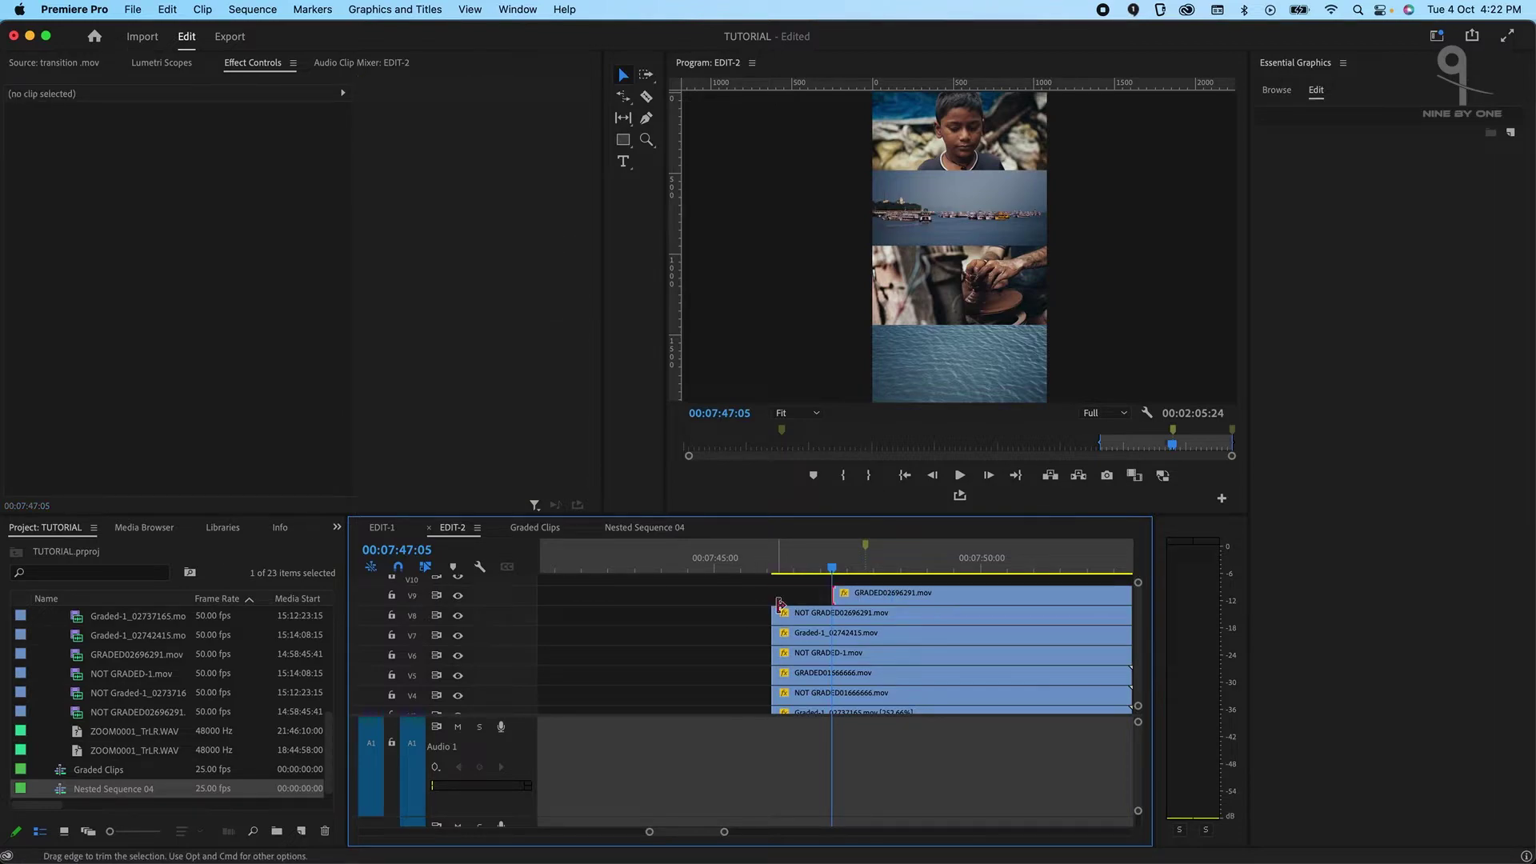
drag(772, 633, 832, 639)
scroll(842, 677, down, 2)
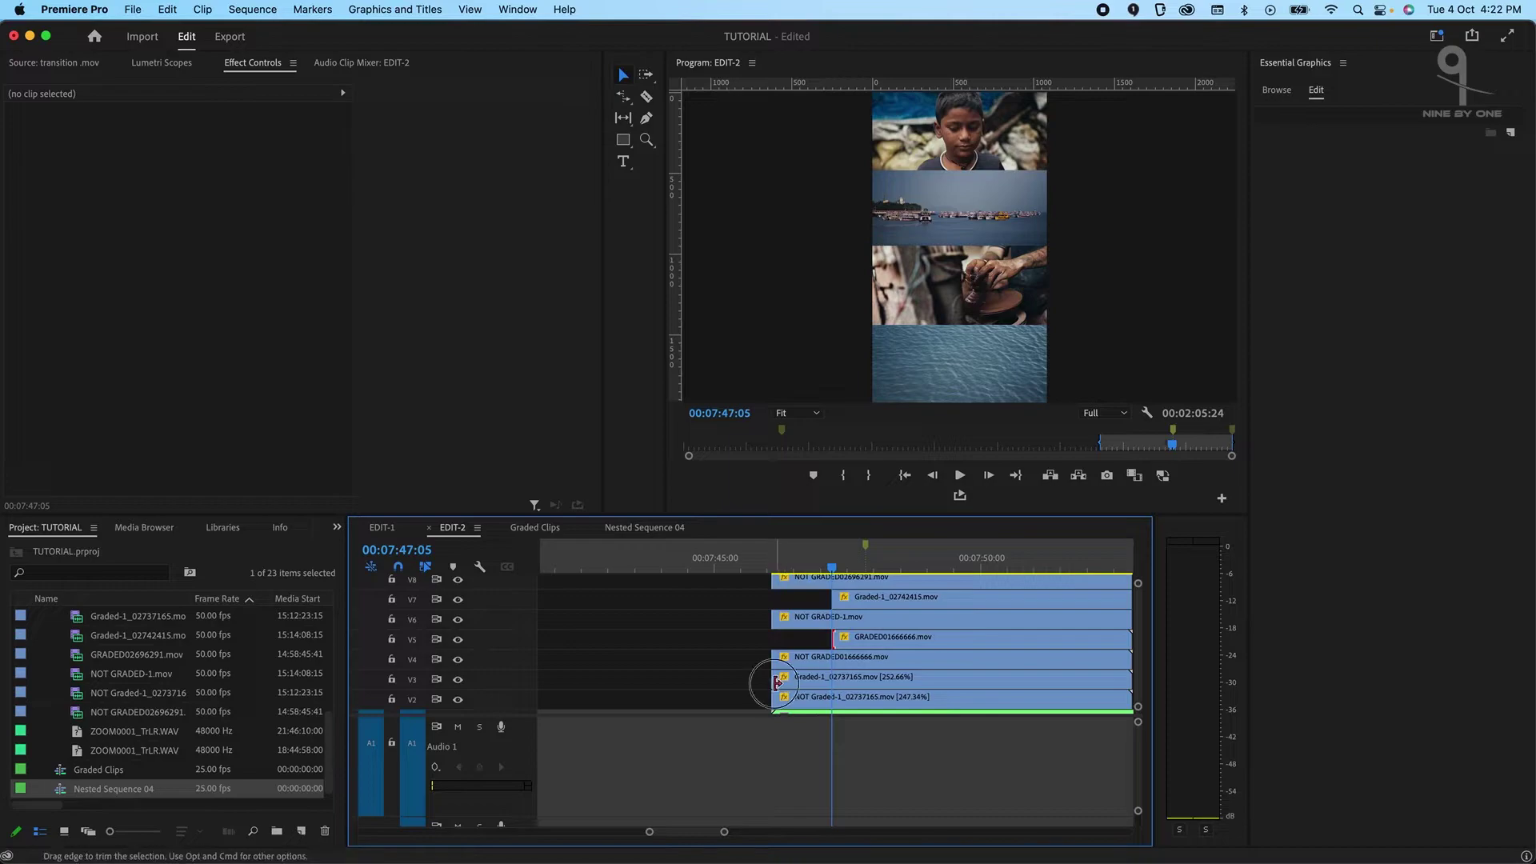
drag(774, 683, 832, 683)
drag(831, 567, 1035, 589)
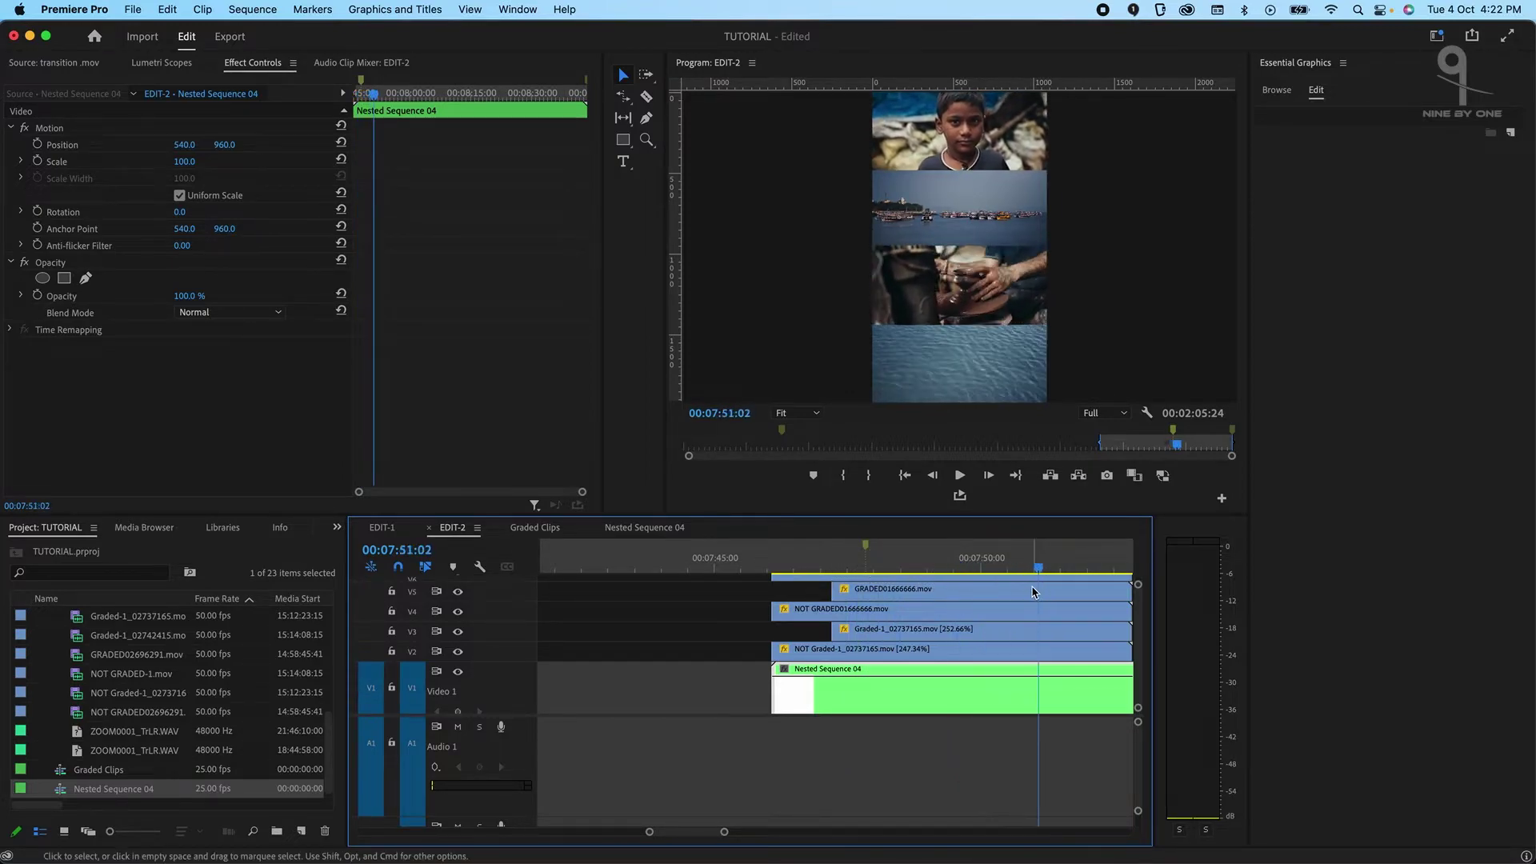
Nest the four trimmed graded clips on V3, V5, V7 and V9 into one sequence named "Graded Clips".
key(minus)
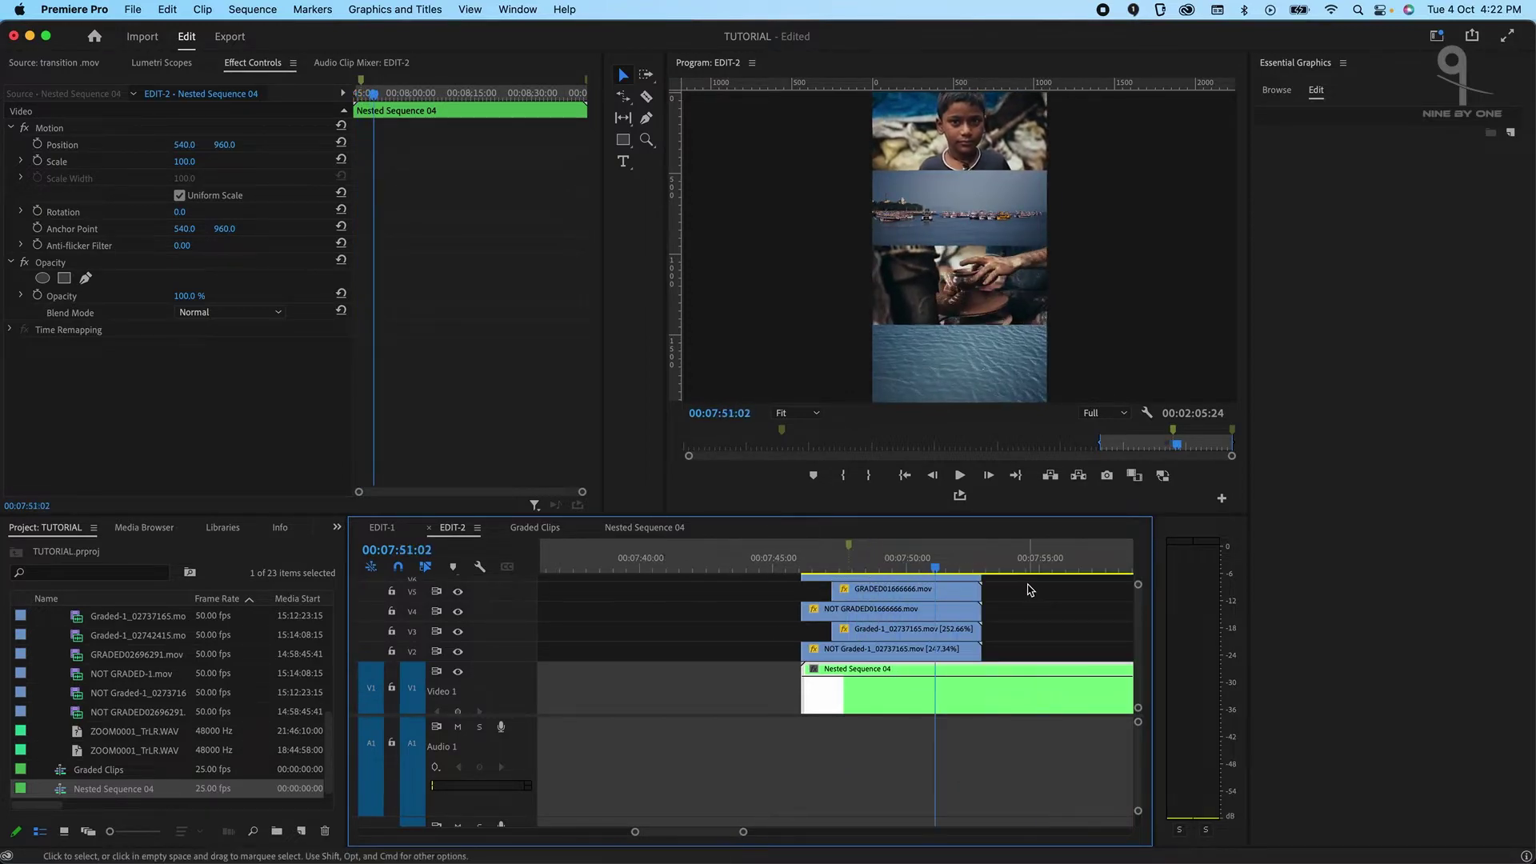
scroll(836, 614, up, 1)
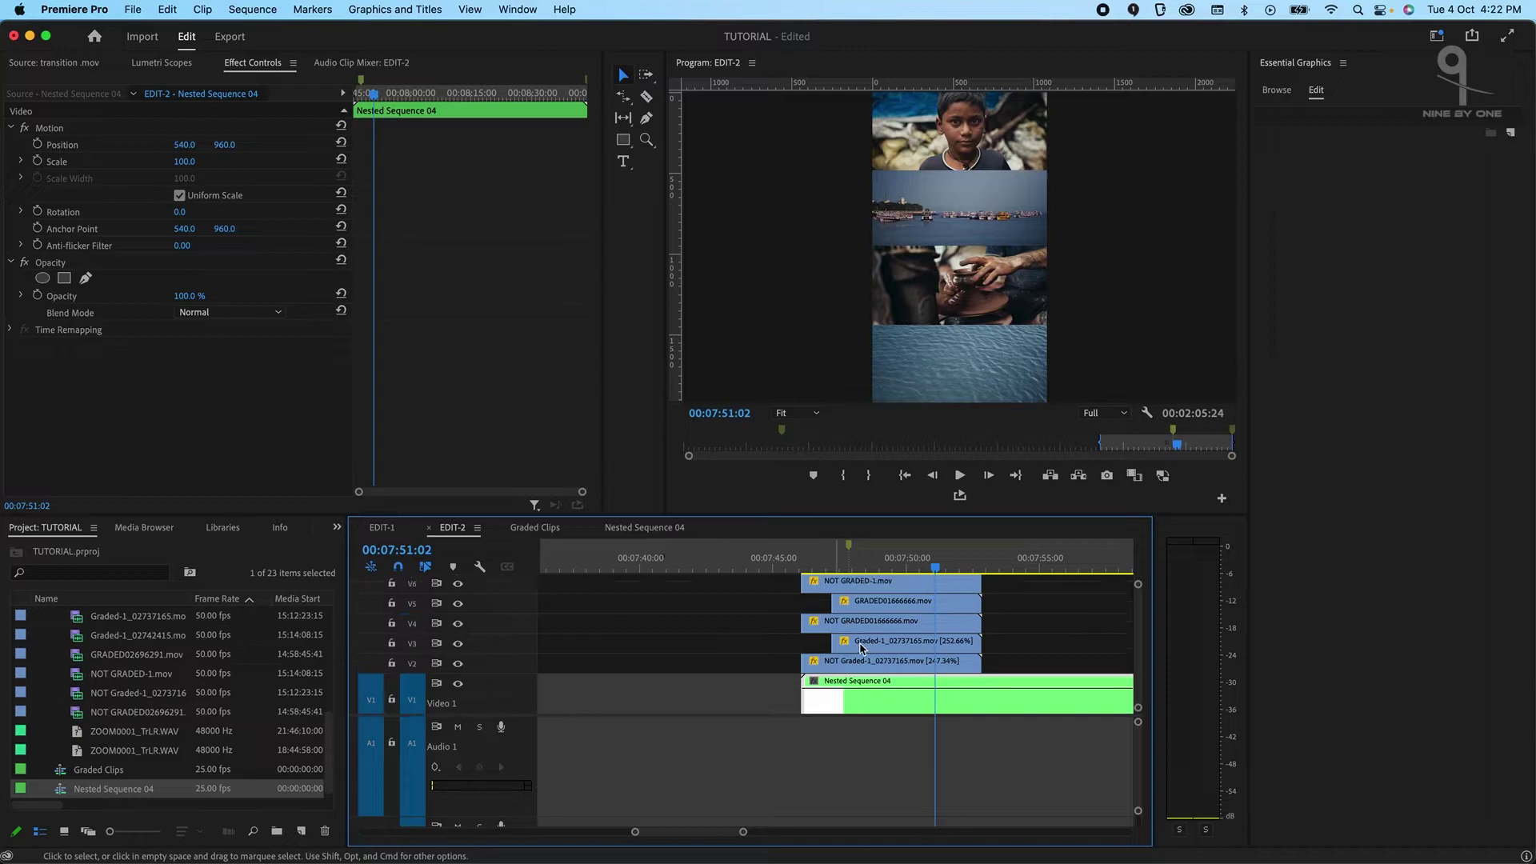
click(856, 643)
shift+click(884, 605)
scroll(871, 619, up, 2)
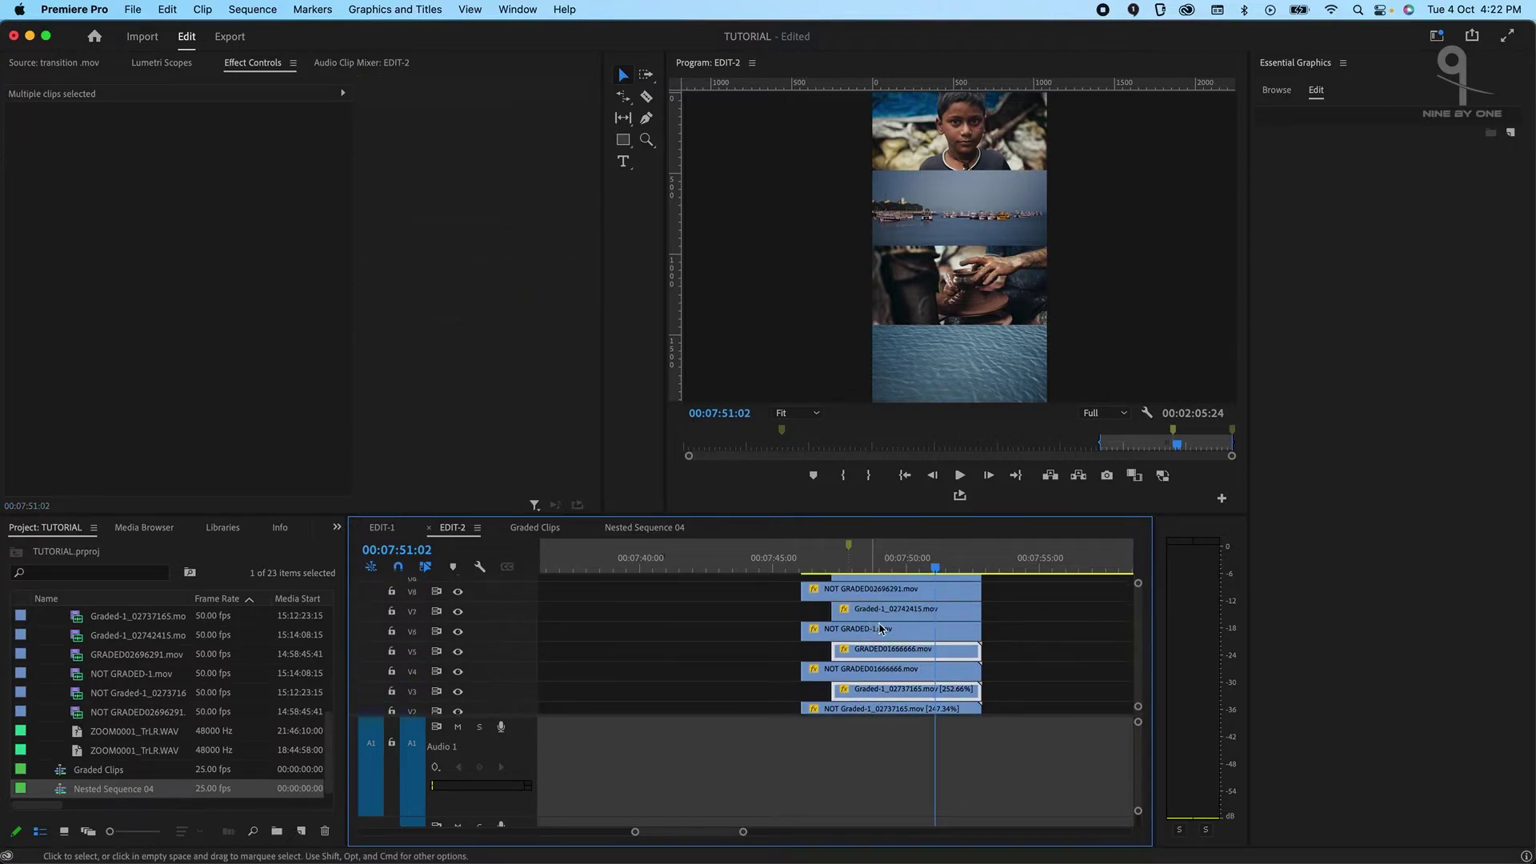
scroll(883, 622, up, 2)
shift+click(887, 624)
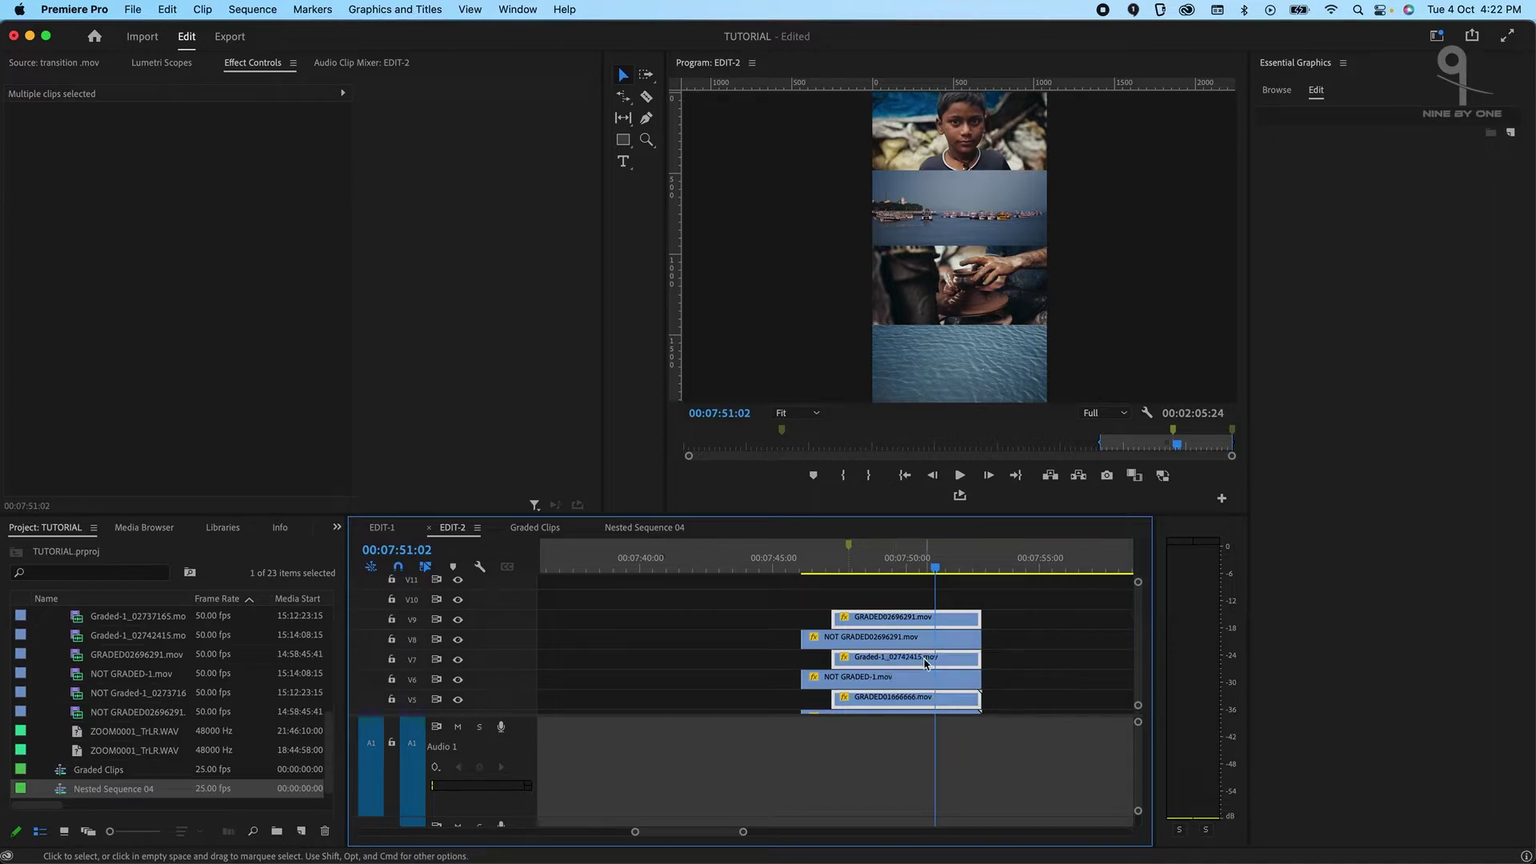
right_click(892, 626)
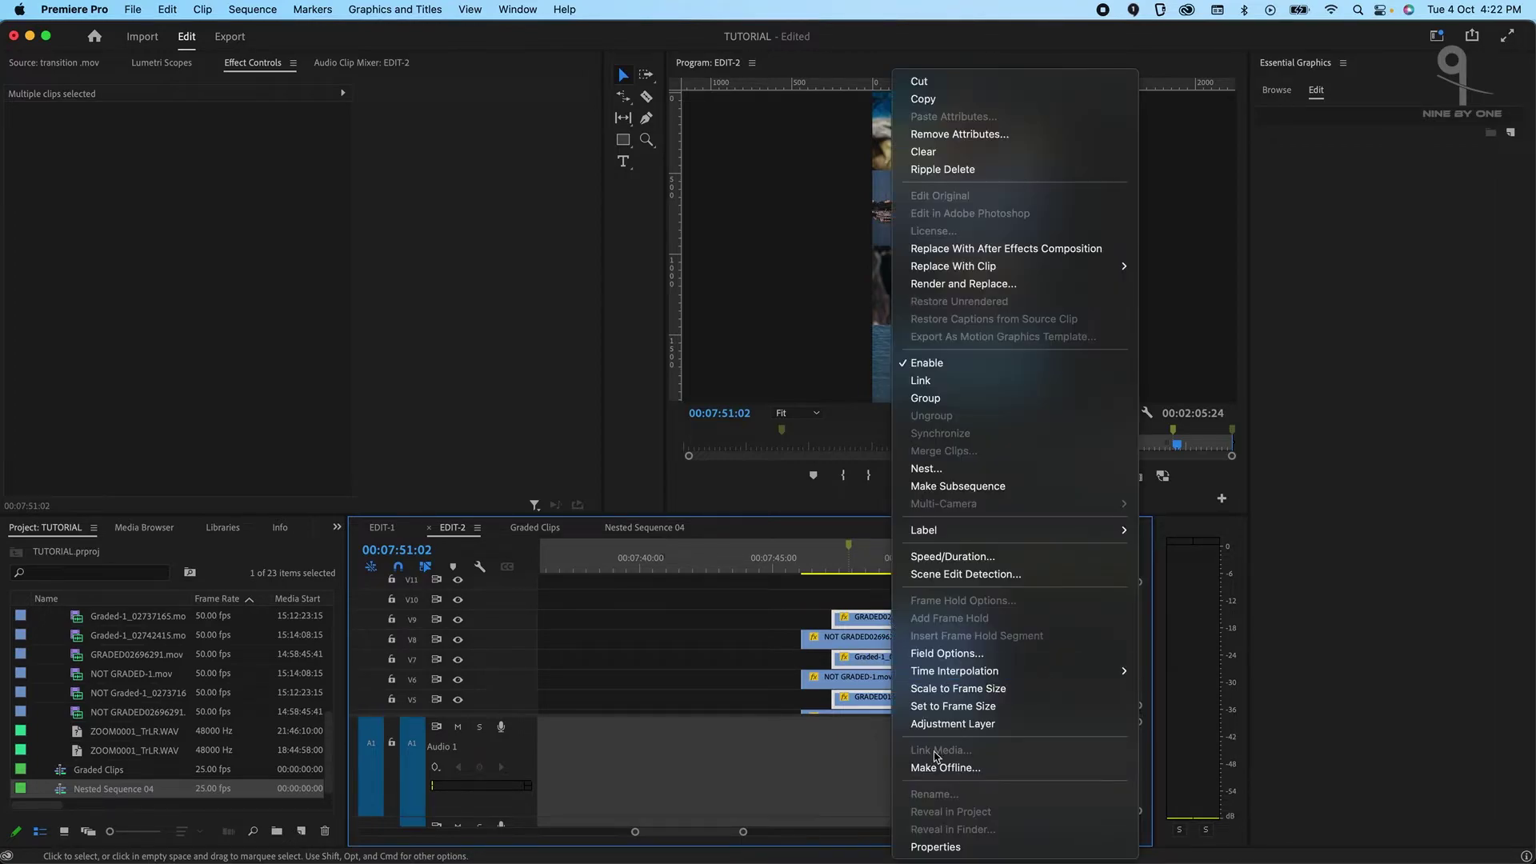
click(933, 468)
text(Gra)
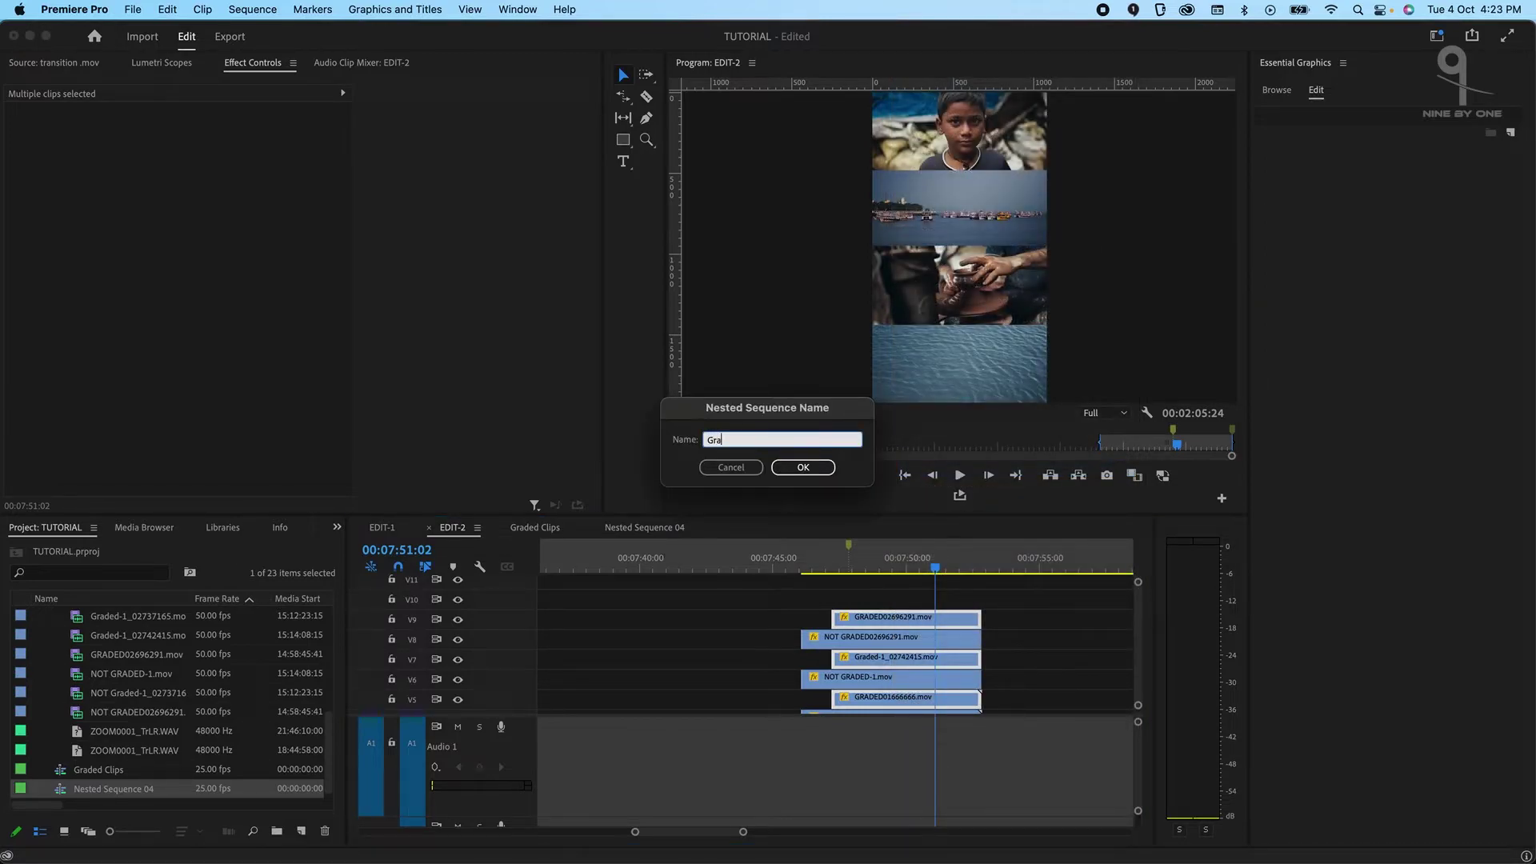
text(ded Clips)
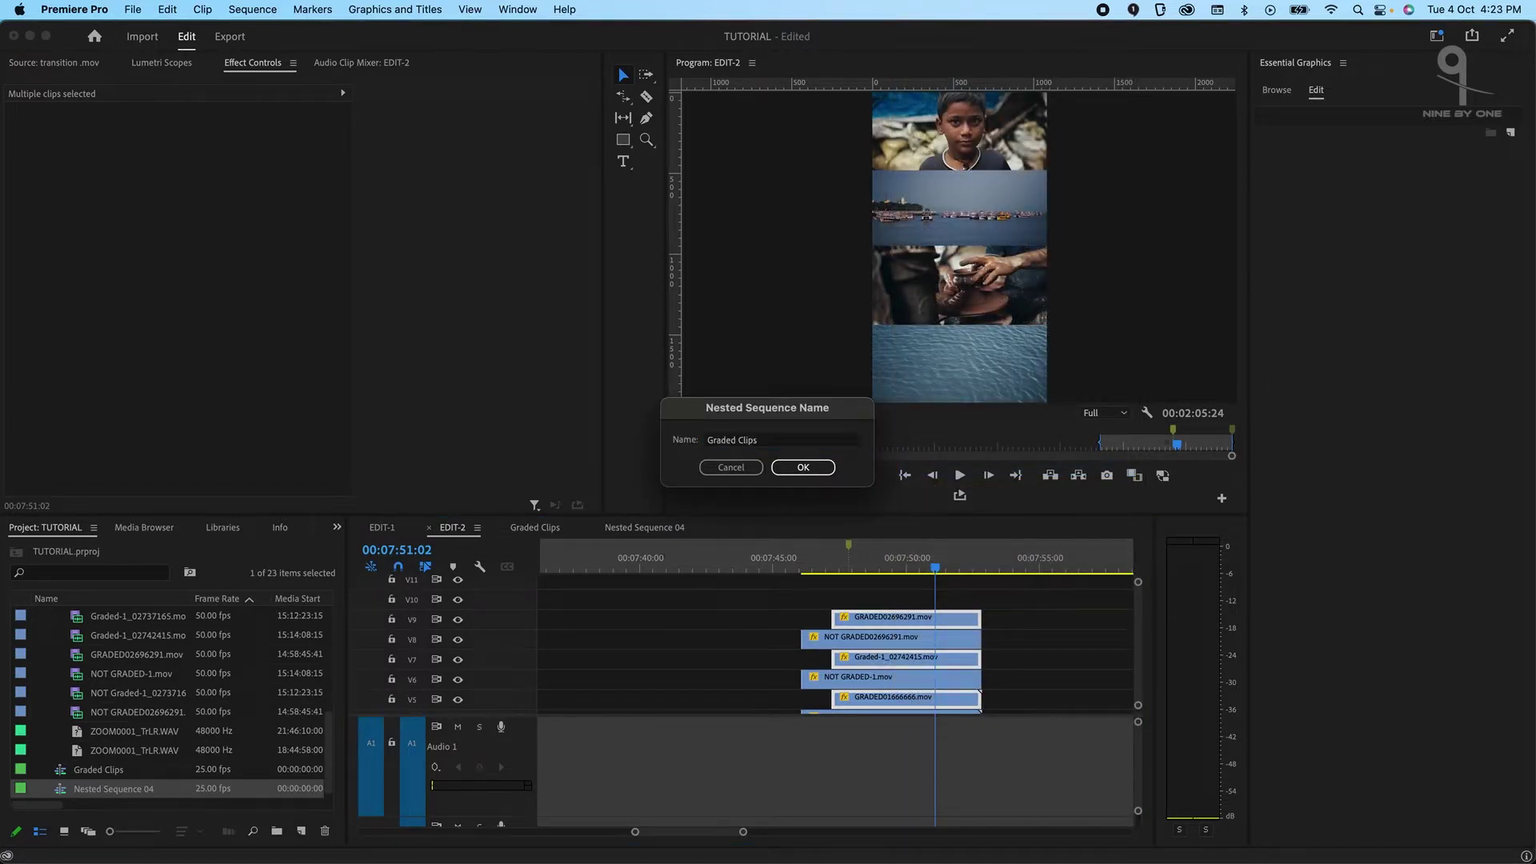
key(Return)
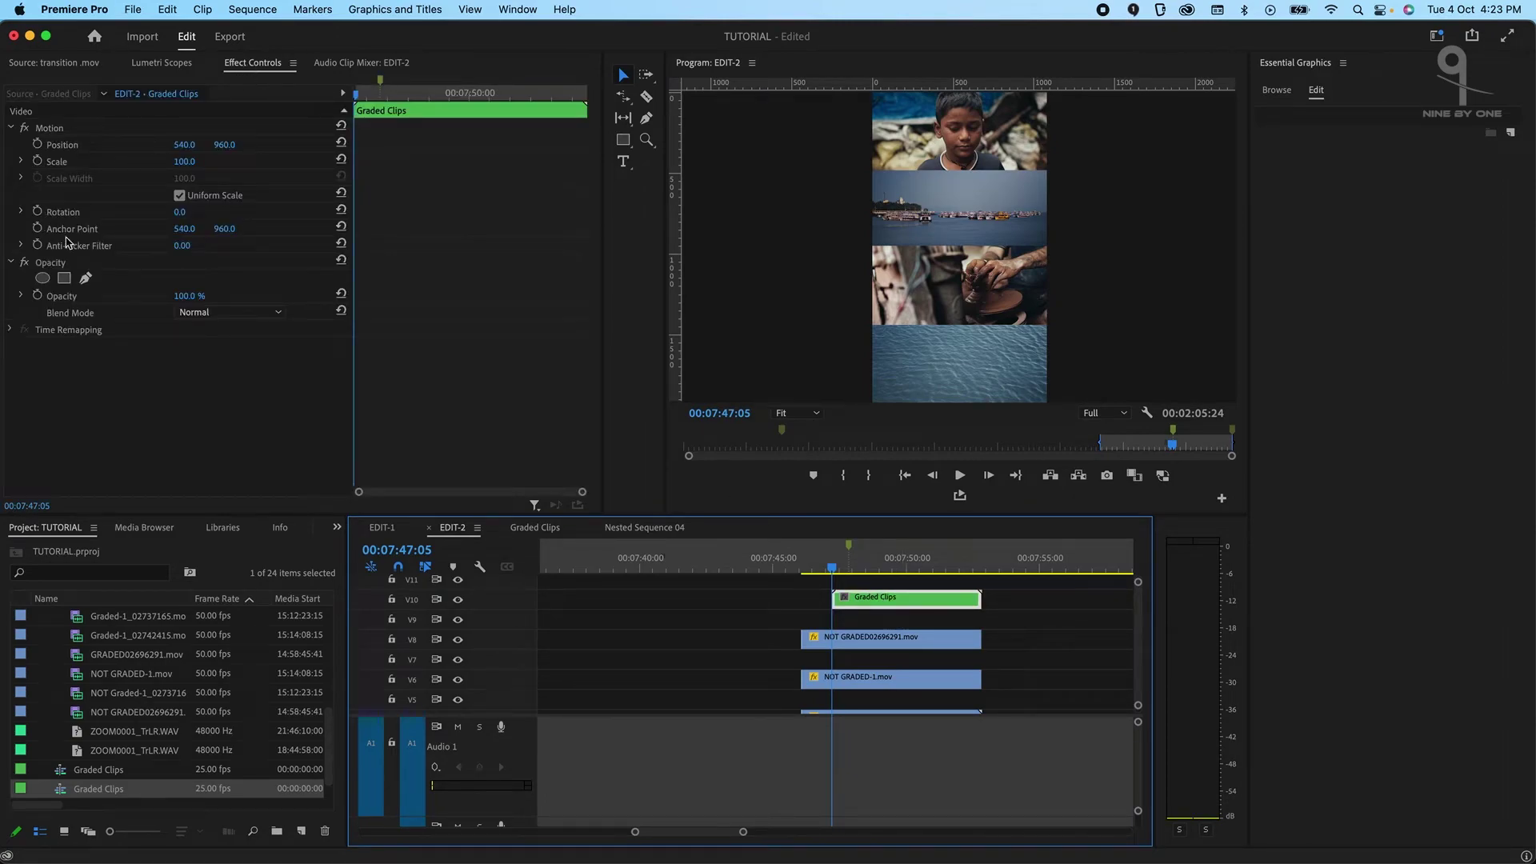
Draw a four-point free-draw opacity mask around the whole frame on the Graded Clips nest, with Mask Feather at 0.
click(86, 280)
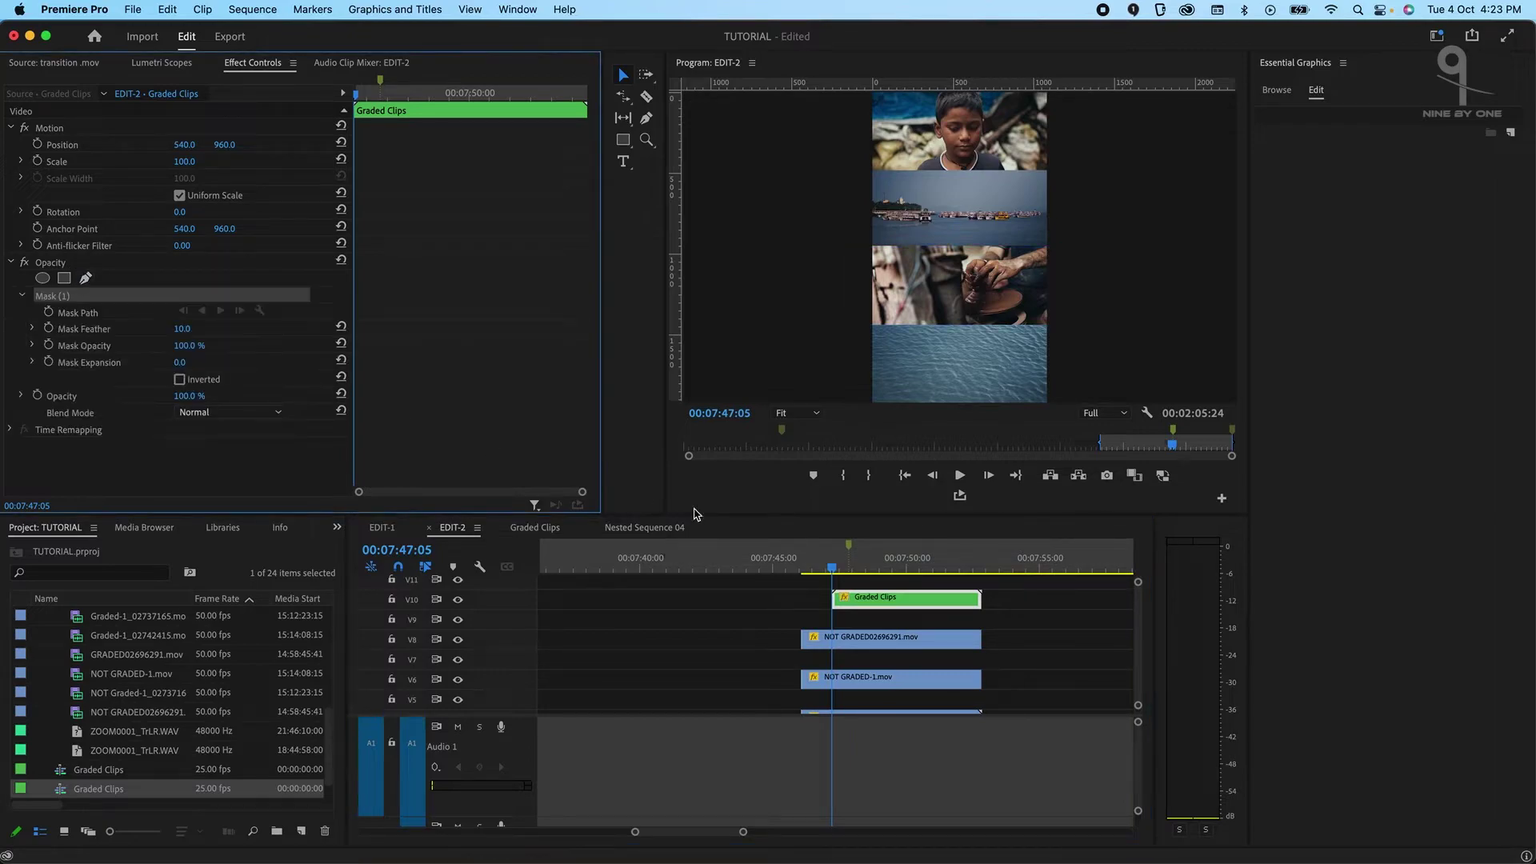
click(803, 415)
click(804, 468)
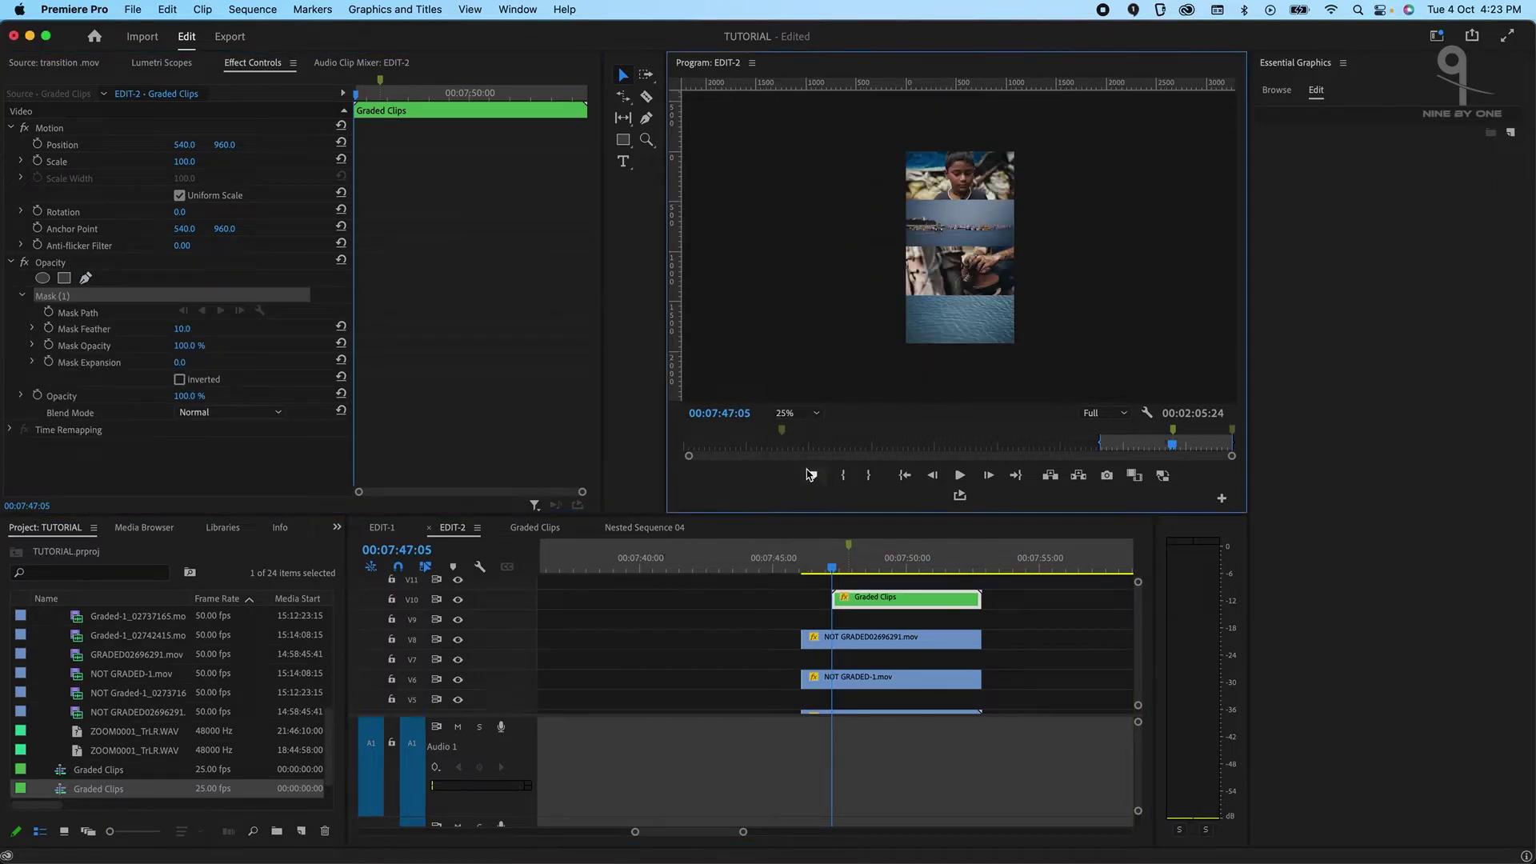
click(1029, 134)
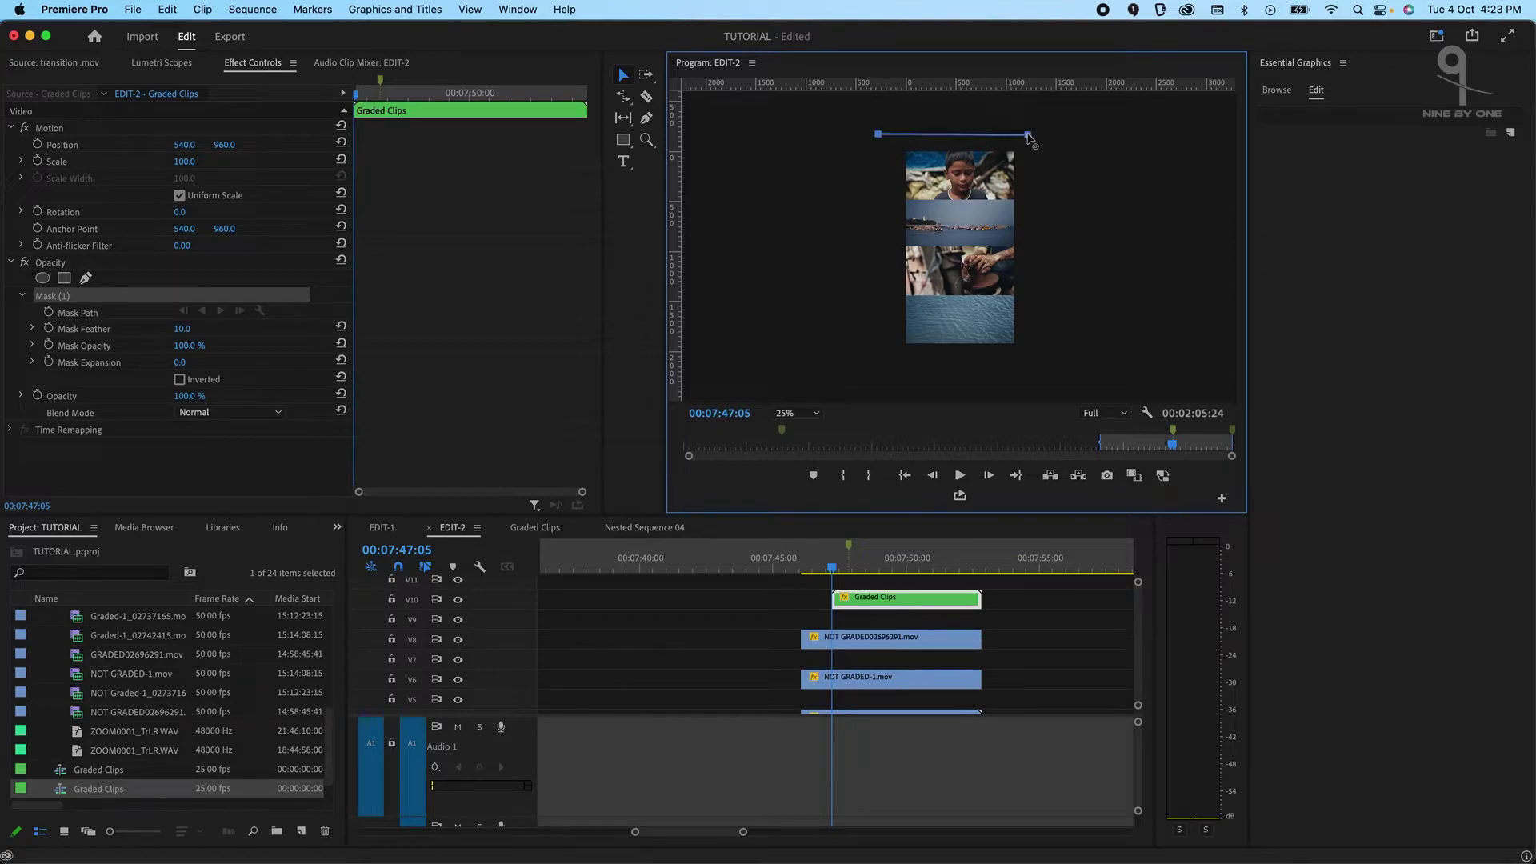
click(1031, 364)
click(881, 361)
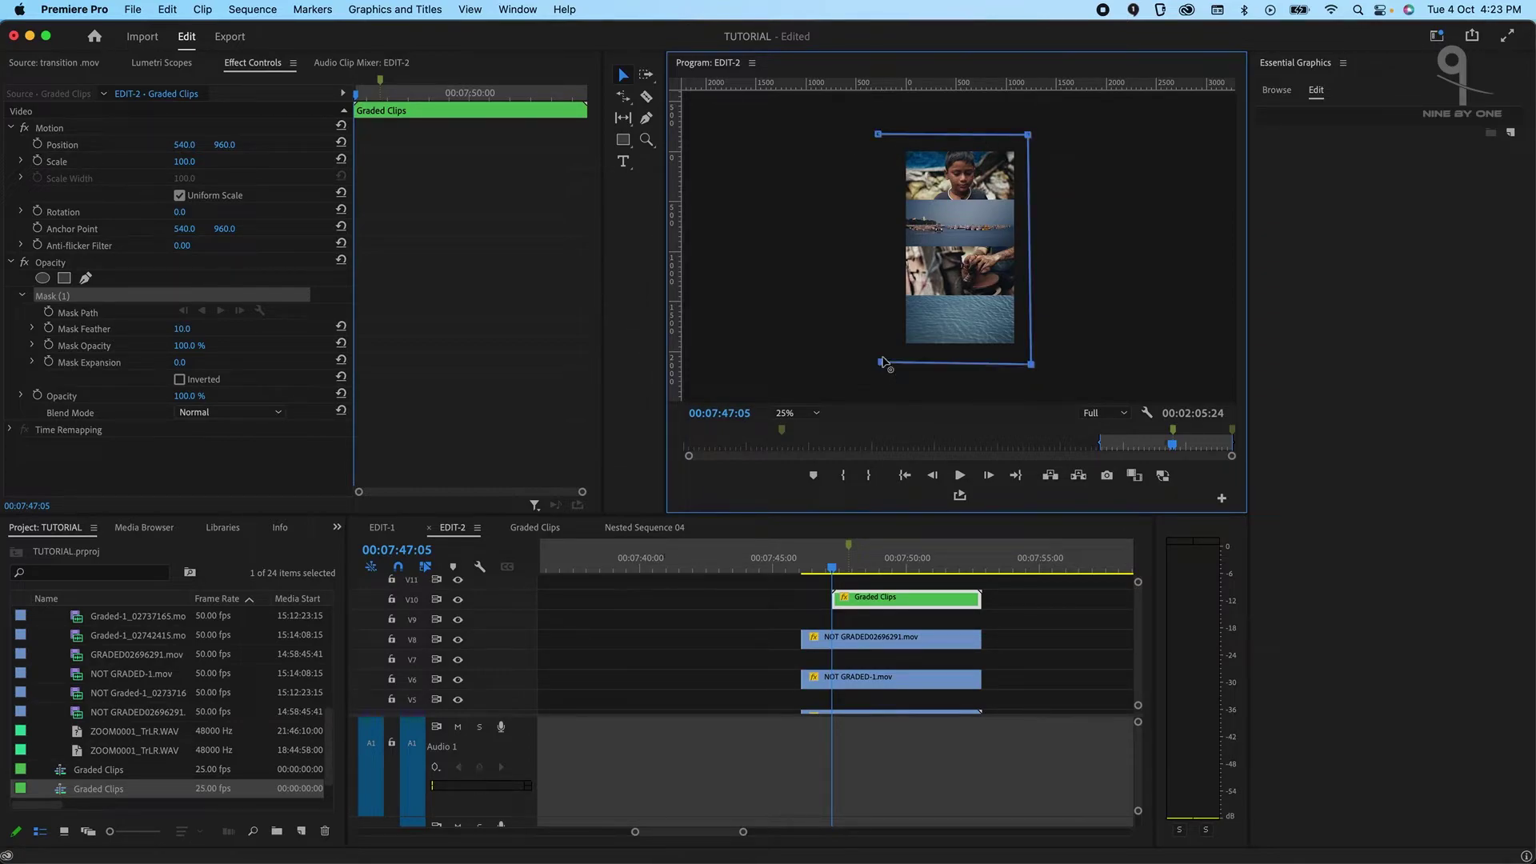
click(878, 135)
scroll(850, 555, up, 2)
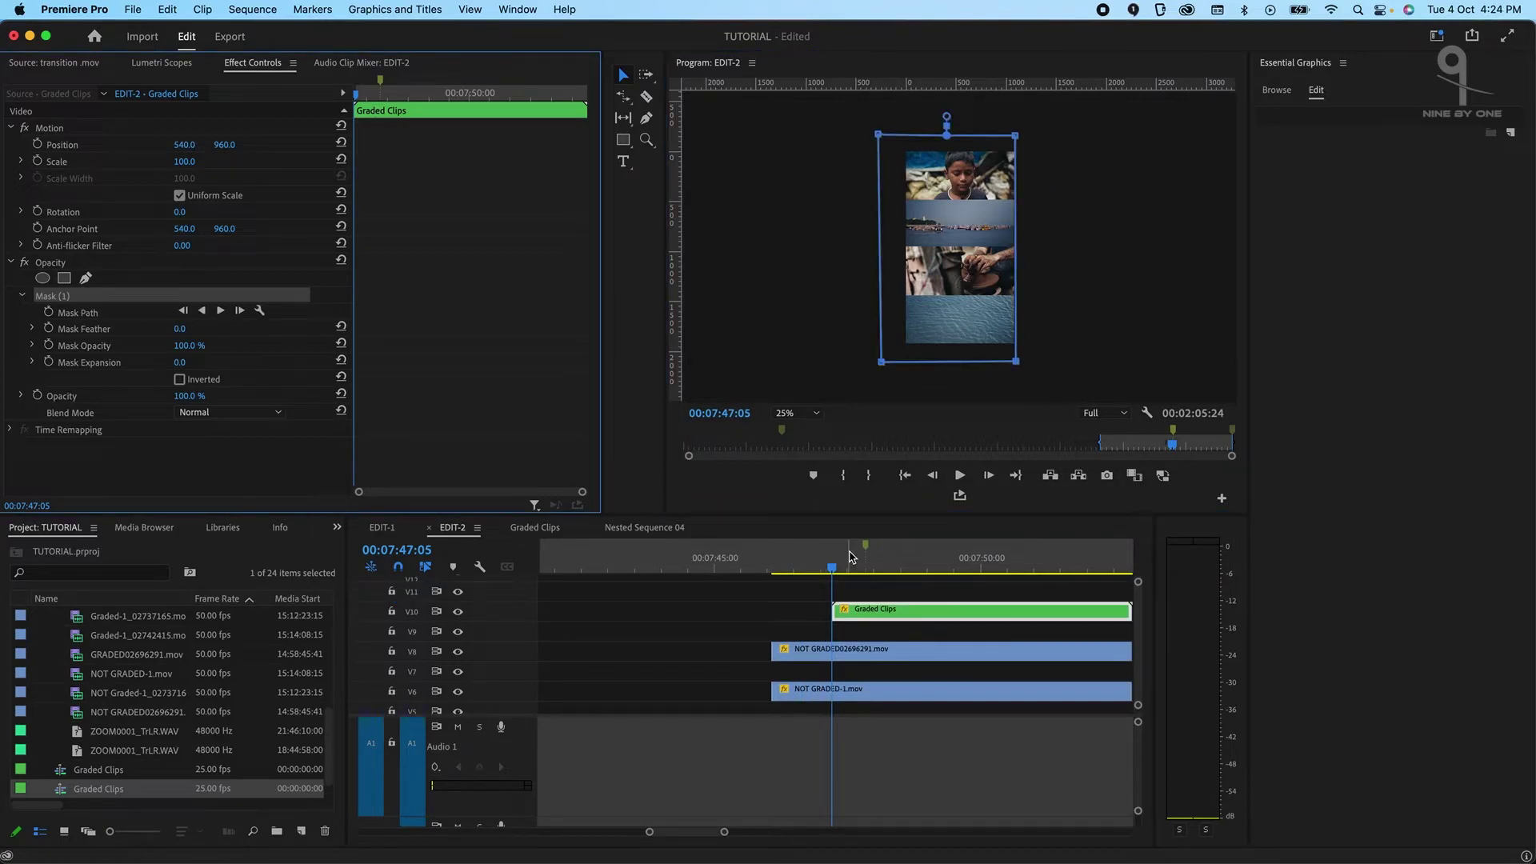
Keyframe the full-frame Mask Path about one second into Graded Clips, and collapse the mask beyond the frame's left edge at 00:07:47:05.
click(49, 313)
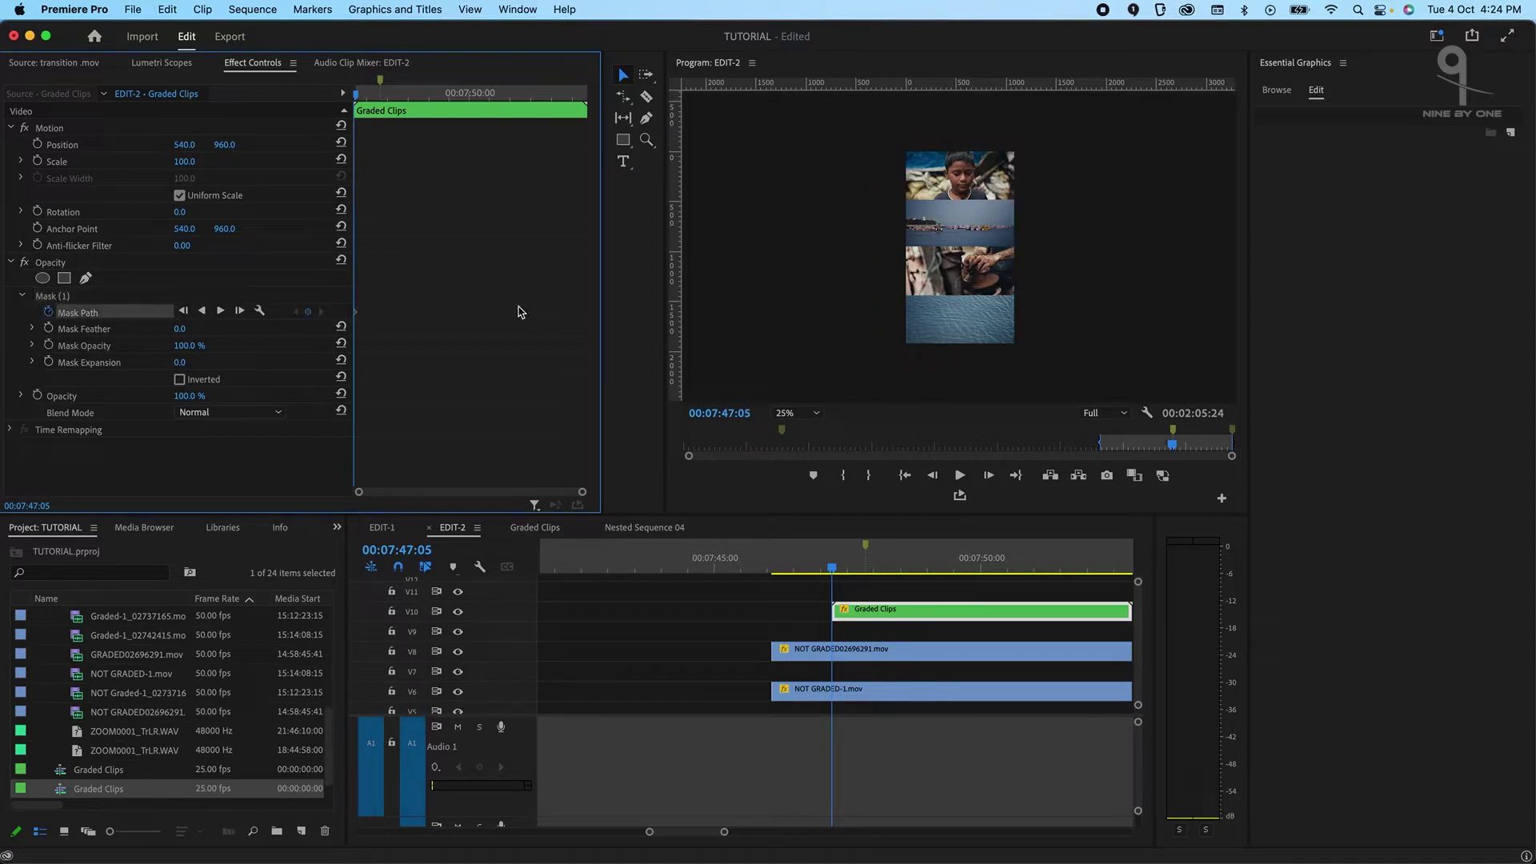
drag(356, 318, 404, 311)
click(84, 297)
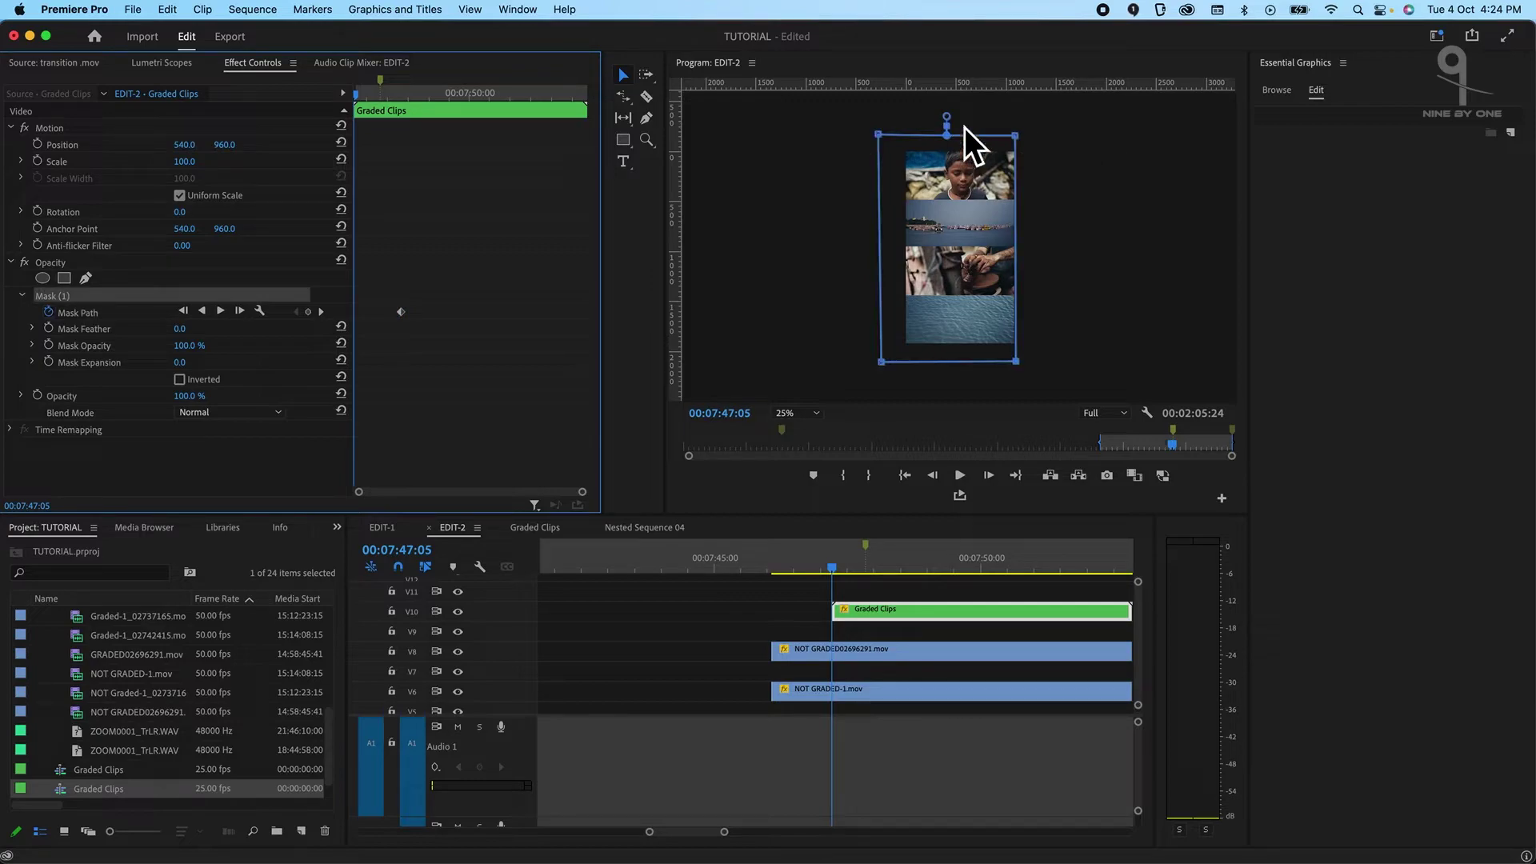
drag(1043, 124, 906, 359)
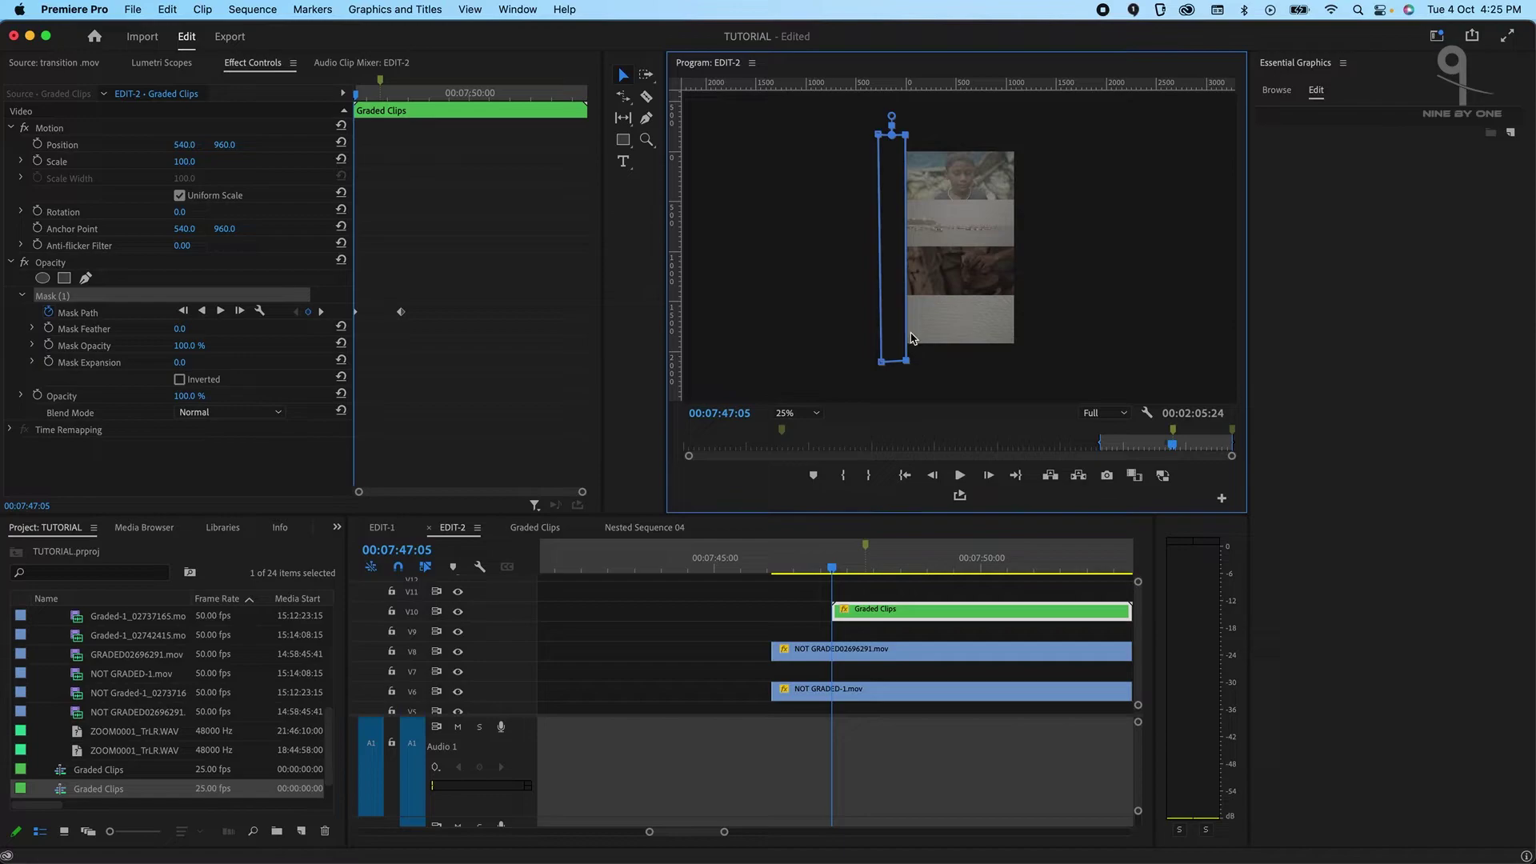
Preview the mask wipe from the ungraded to the graded panels with the program view fitted to the frame.
mouse_move(392, 98)
mouse_down()
mouse_move(405, 97)
mouse_move(352, 99)
mouse_move(449, 100)
mouse_move(372, 102)
mouse_up()
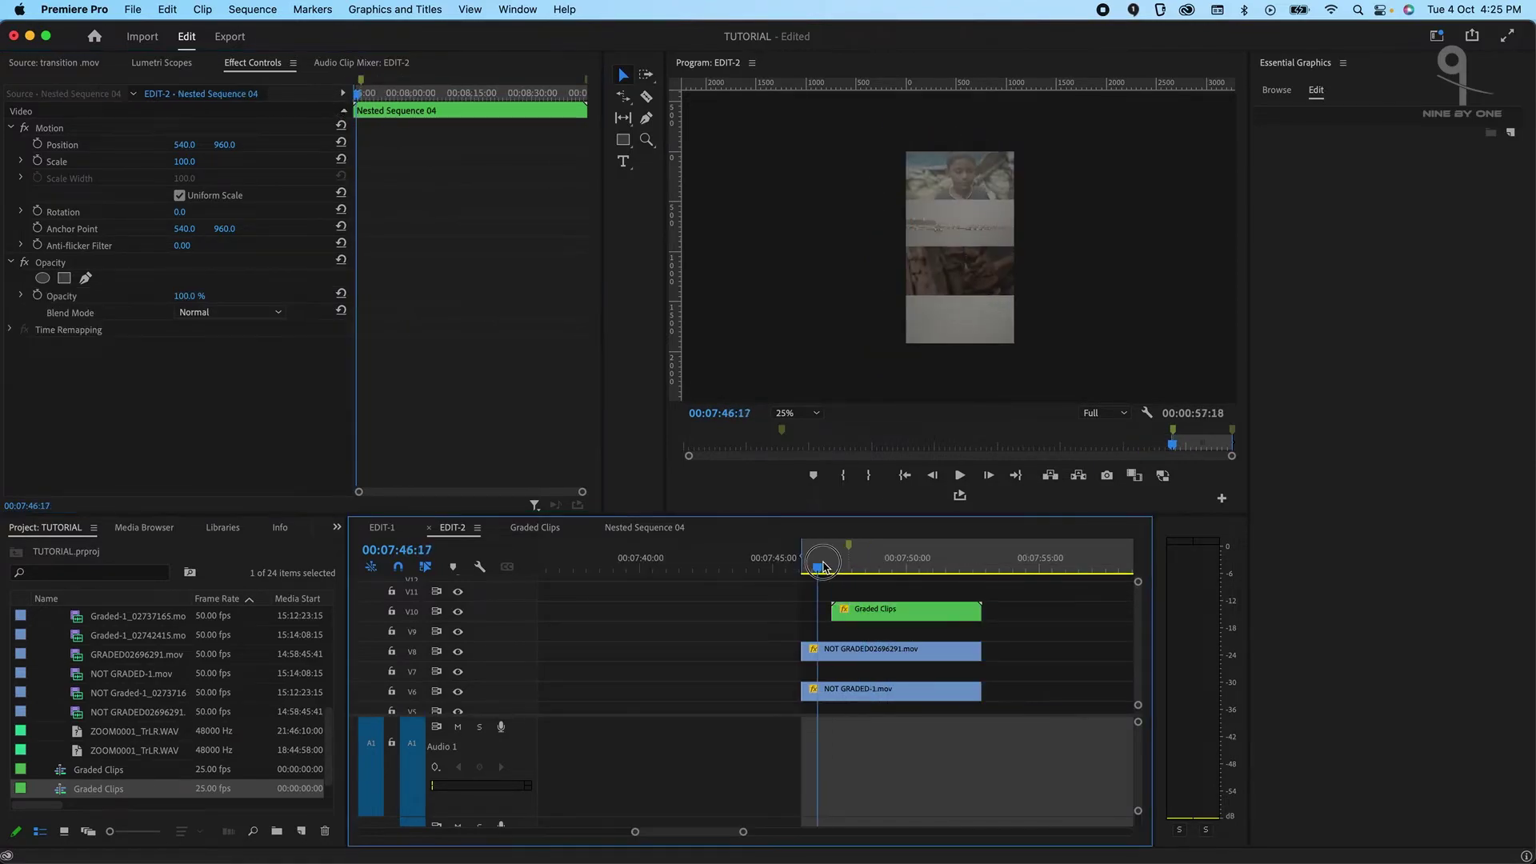
drag(823, 563, 788, 571)
click(799, 414)
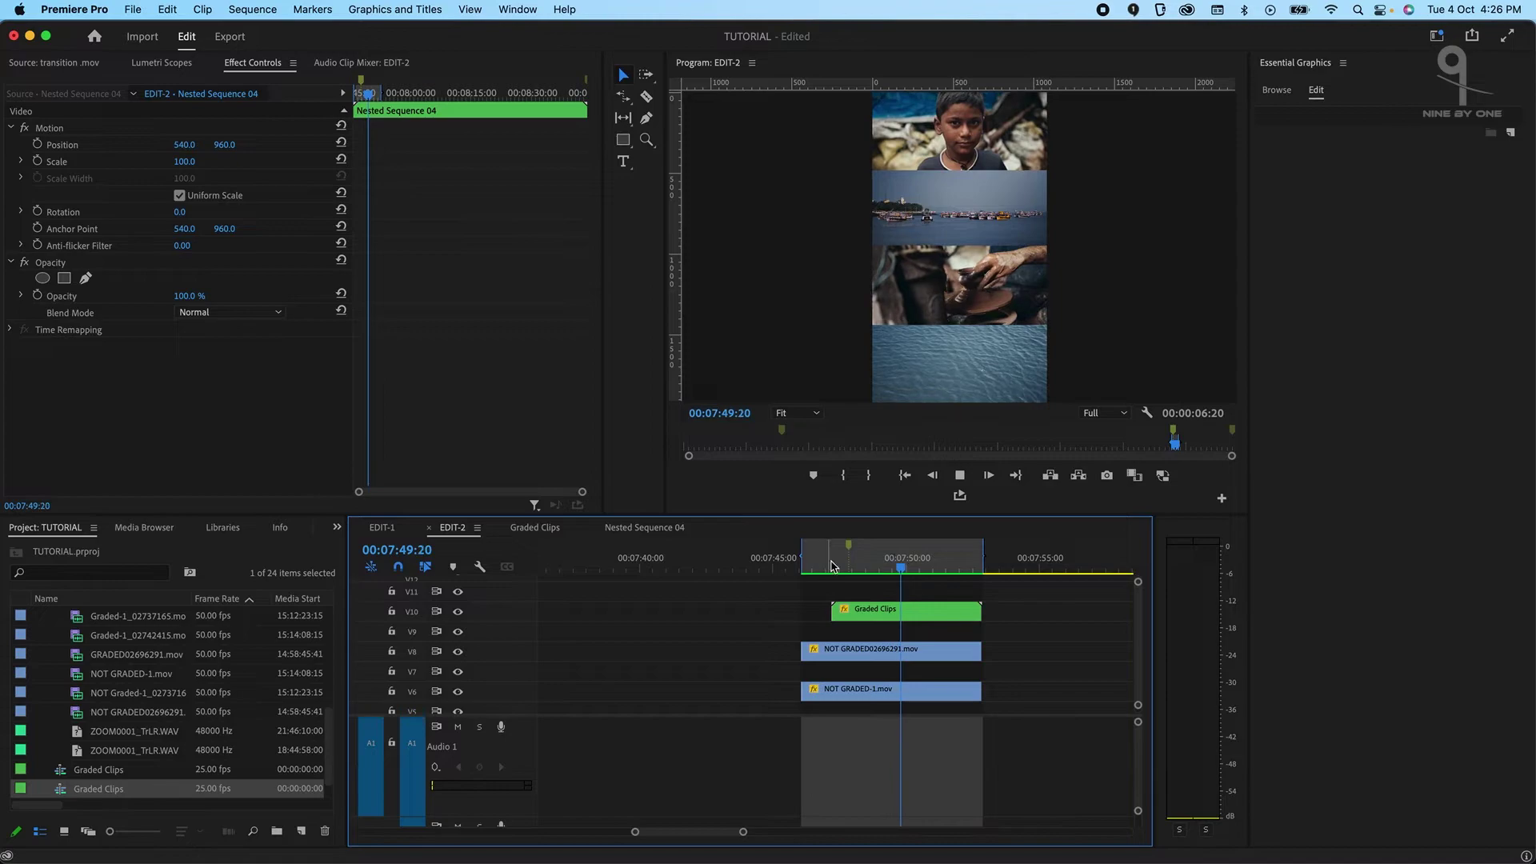
drag(808, 568, 828, 570)
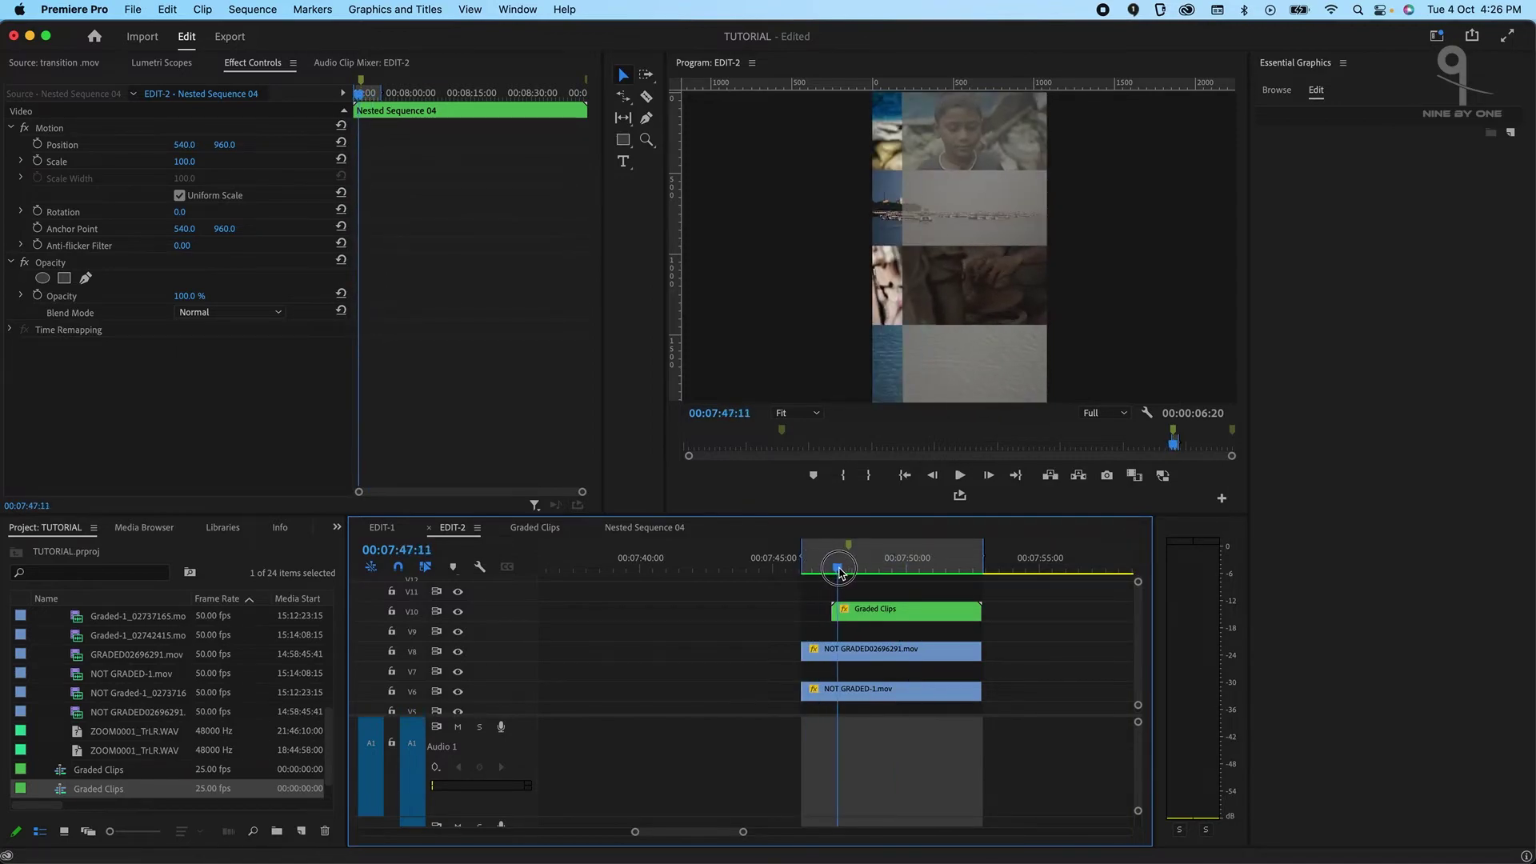
key(space)
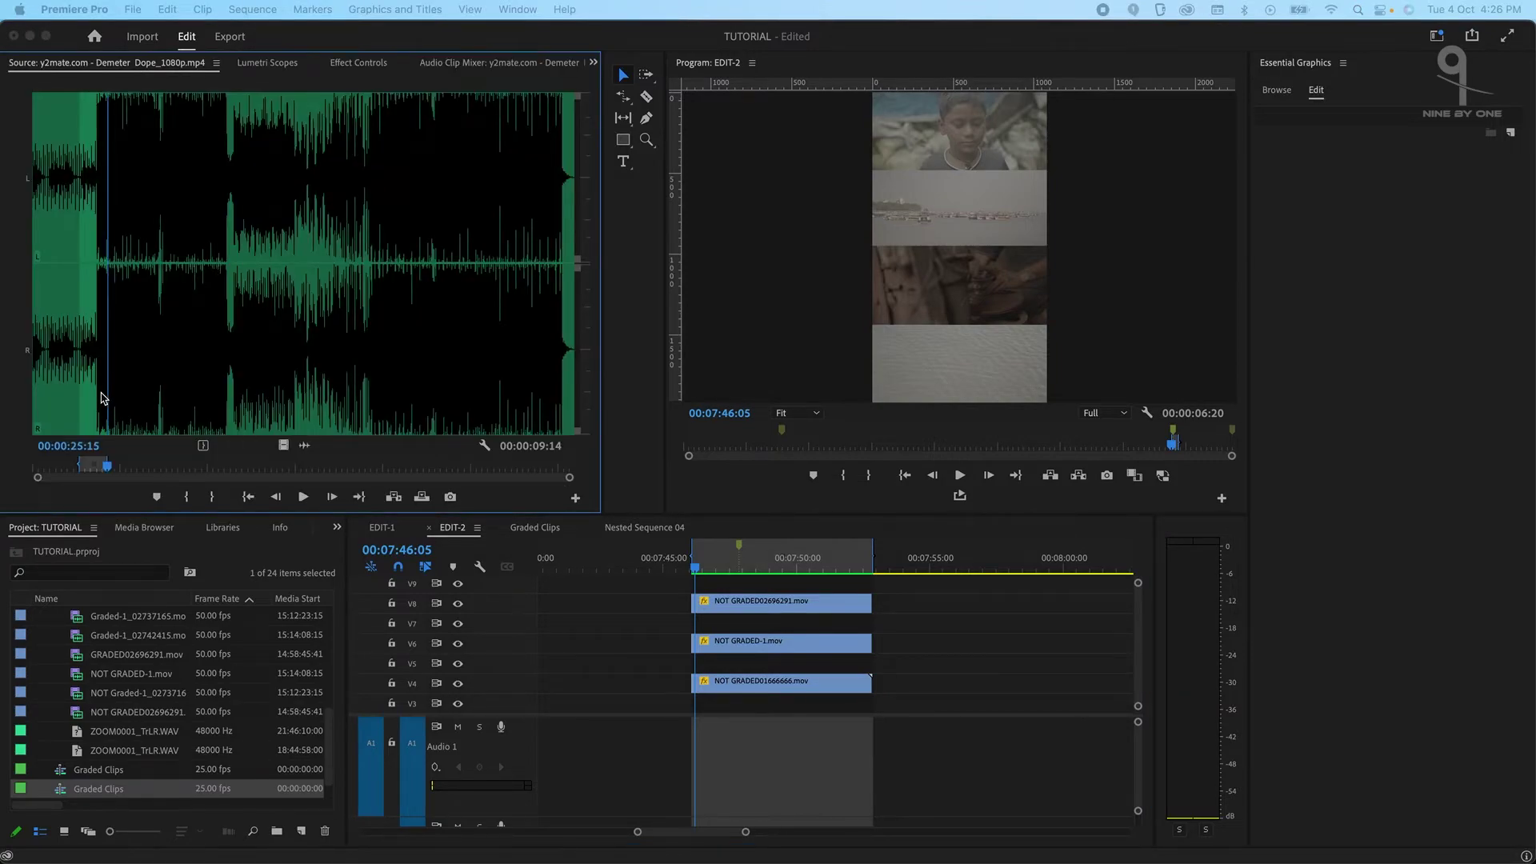
Mark the music range ending at 00:00:26:17 in the Demeter Dope_1080p.mp4 source and place it on A1 at 00:07:46:05.
click(79, 376)
drag(101, 375, 84, 373)
key(=)
key(=)
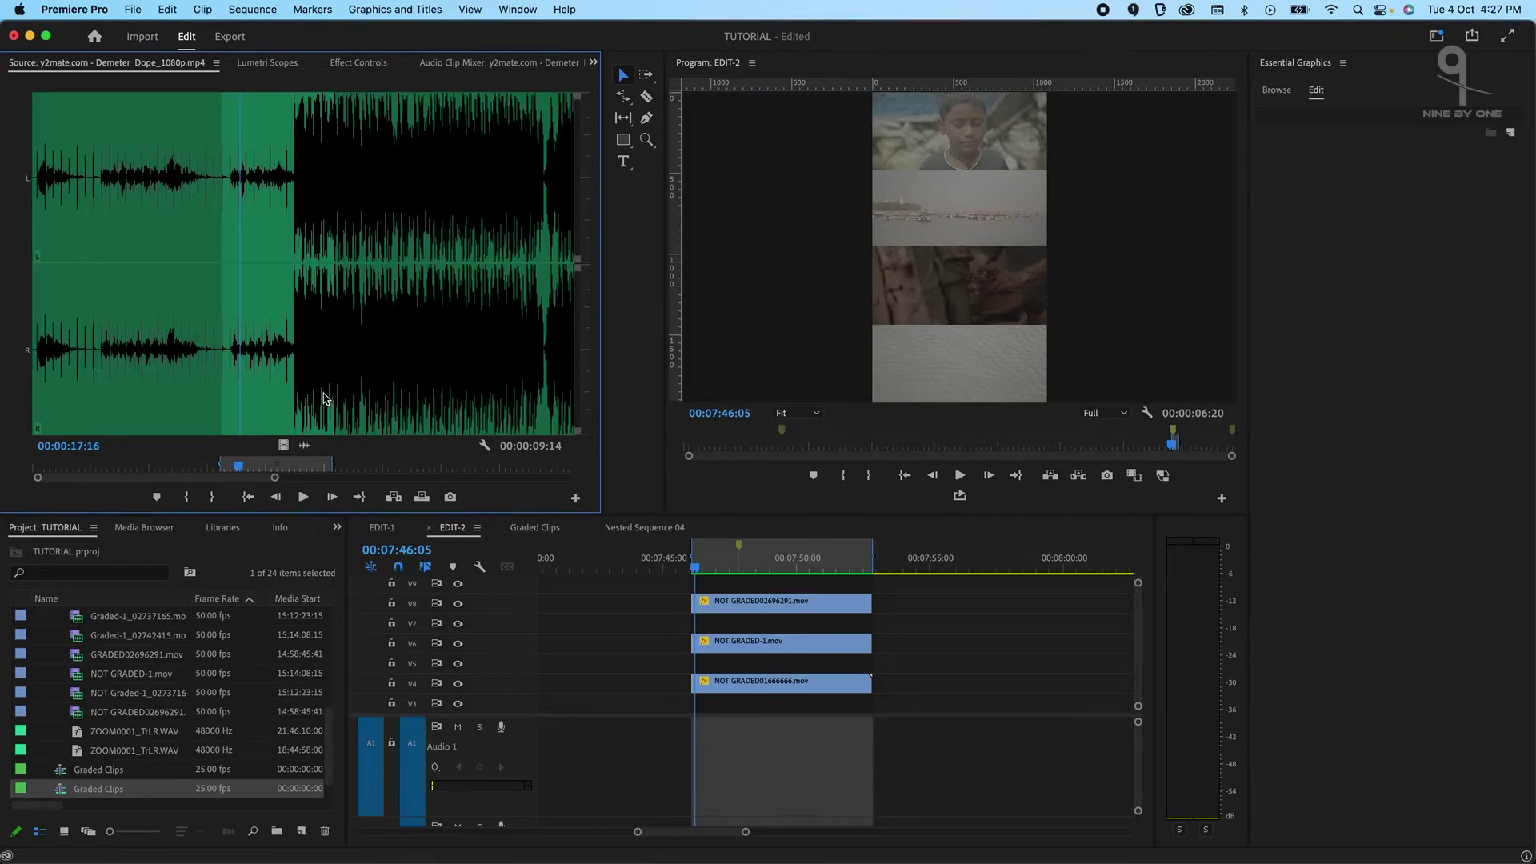
click(347, 382)
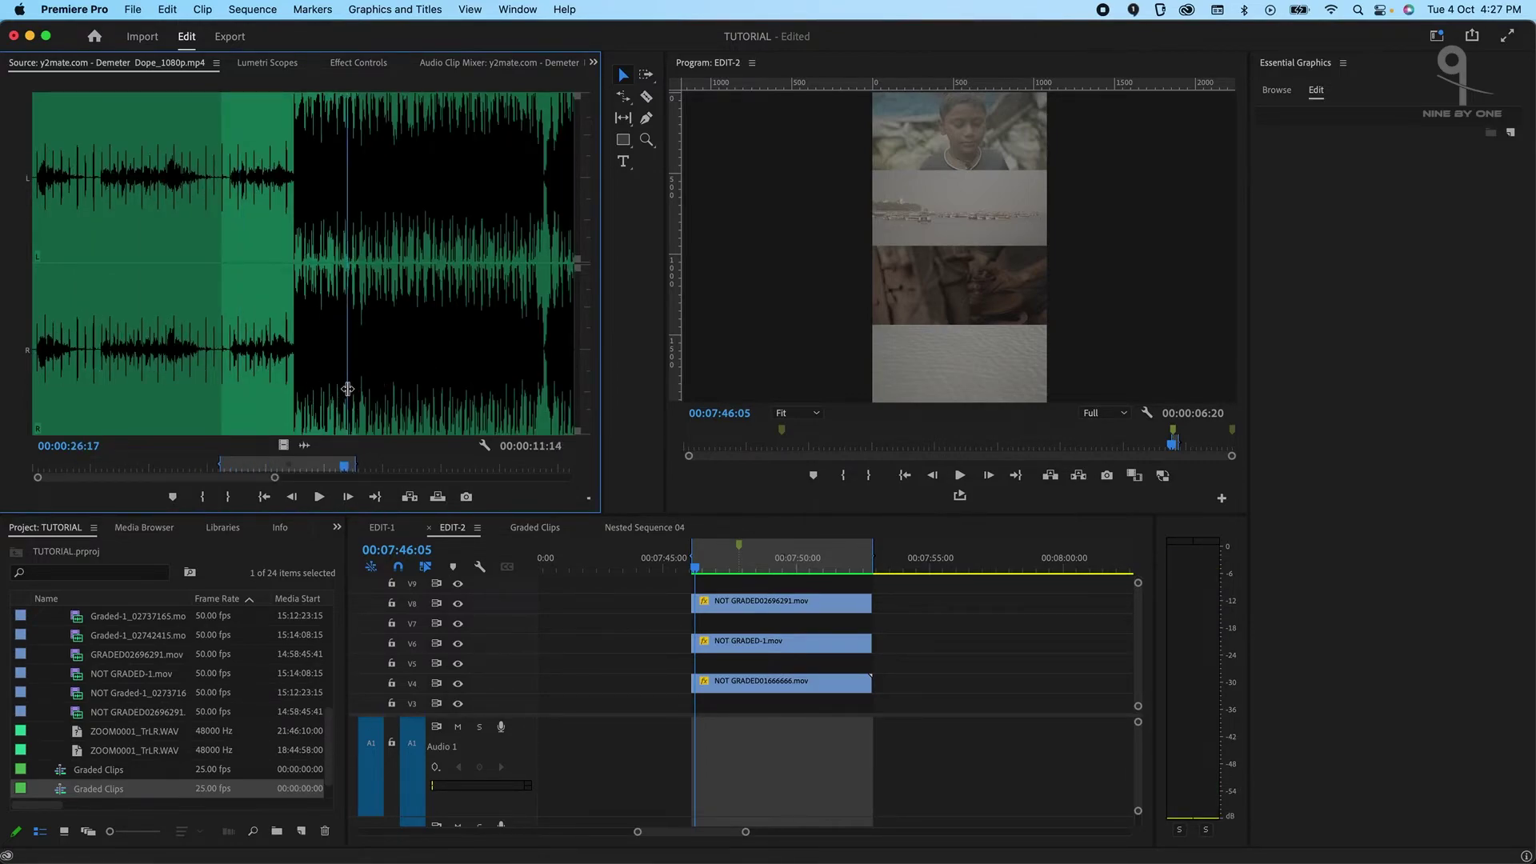
drag(348, 388, 710, 744)
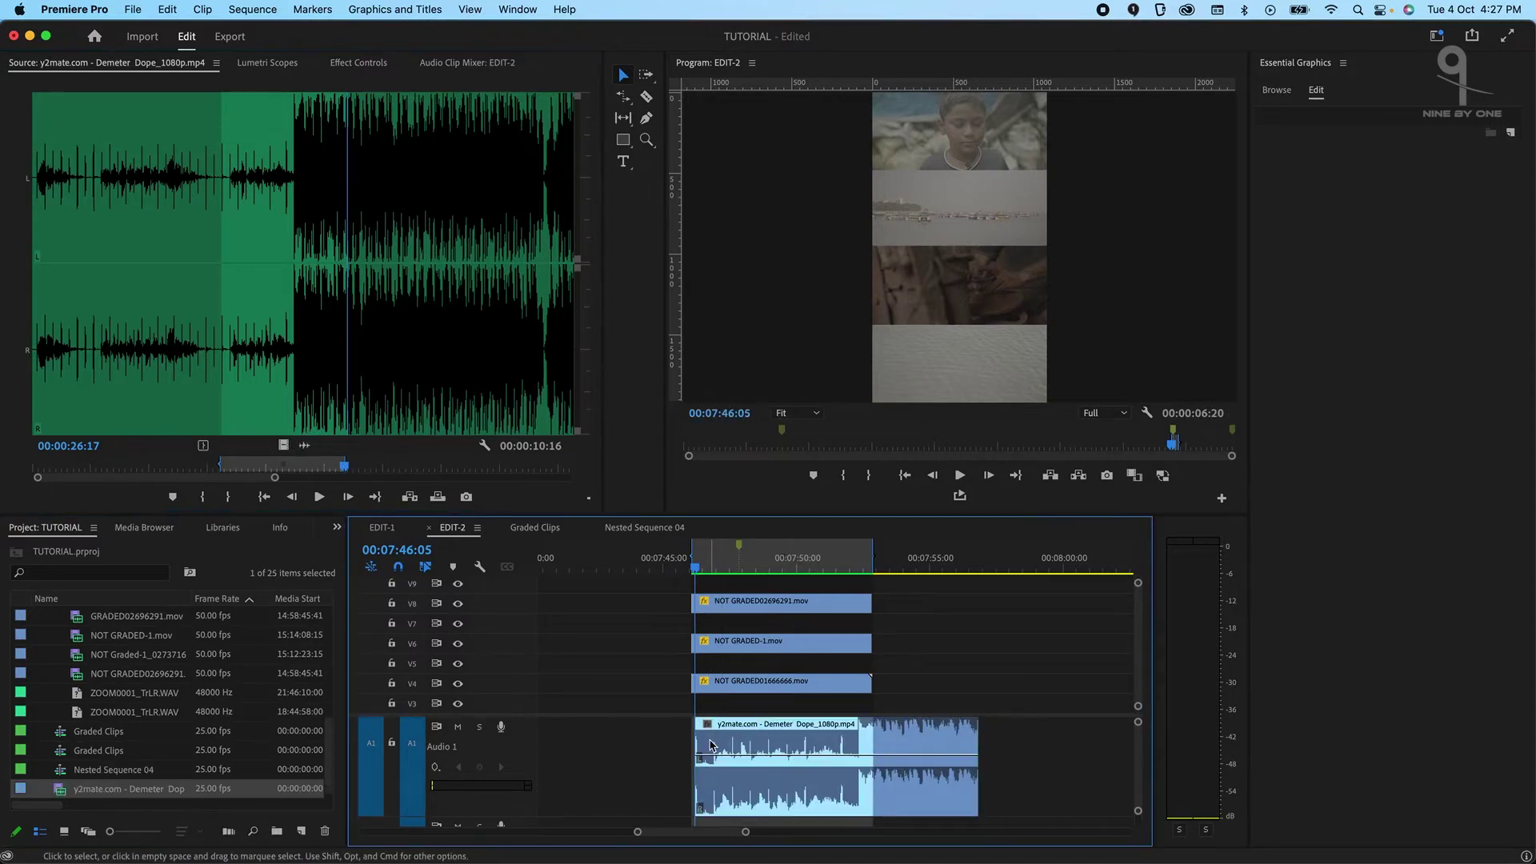
Shift the music earlier on A1 so its beat drop falls near the wipe's end, and add a sequence marker at 00:07:48:09.
click(753, 732)
scroll(753, 733, left, 3)
drag(928, 753, 923, 752)
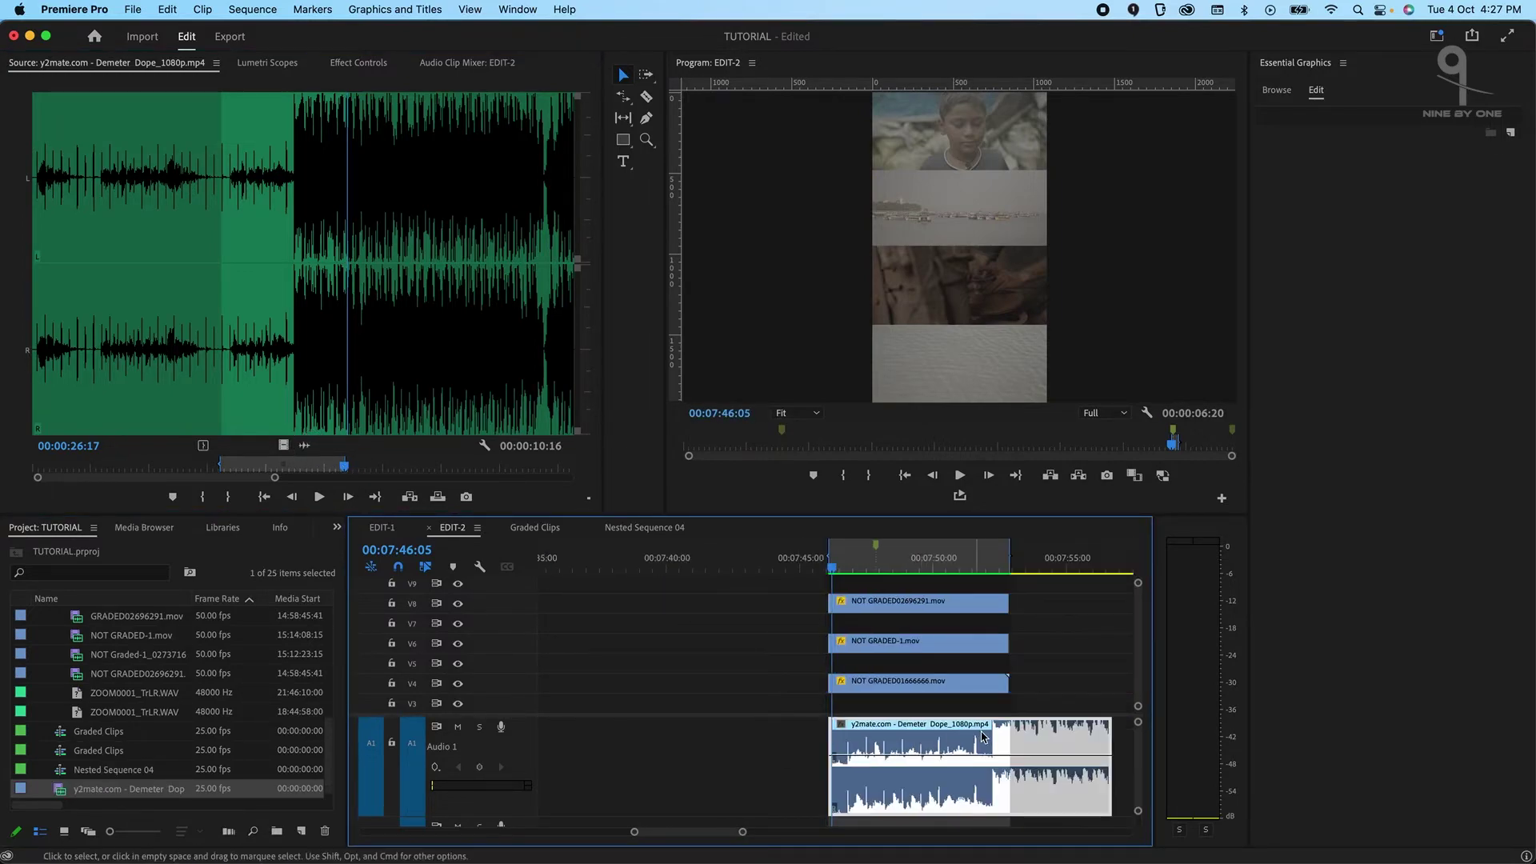
scroll(879, 584, up, 3)
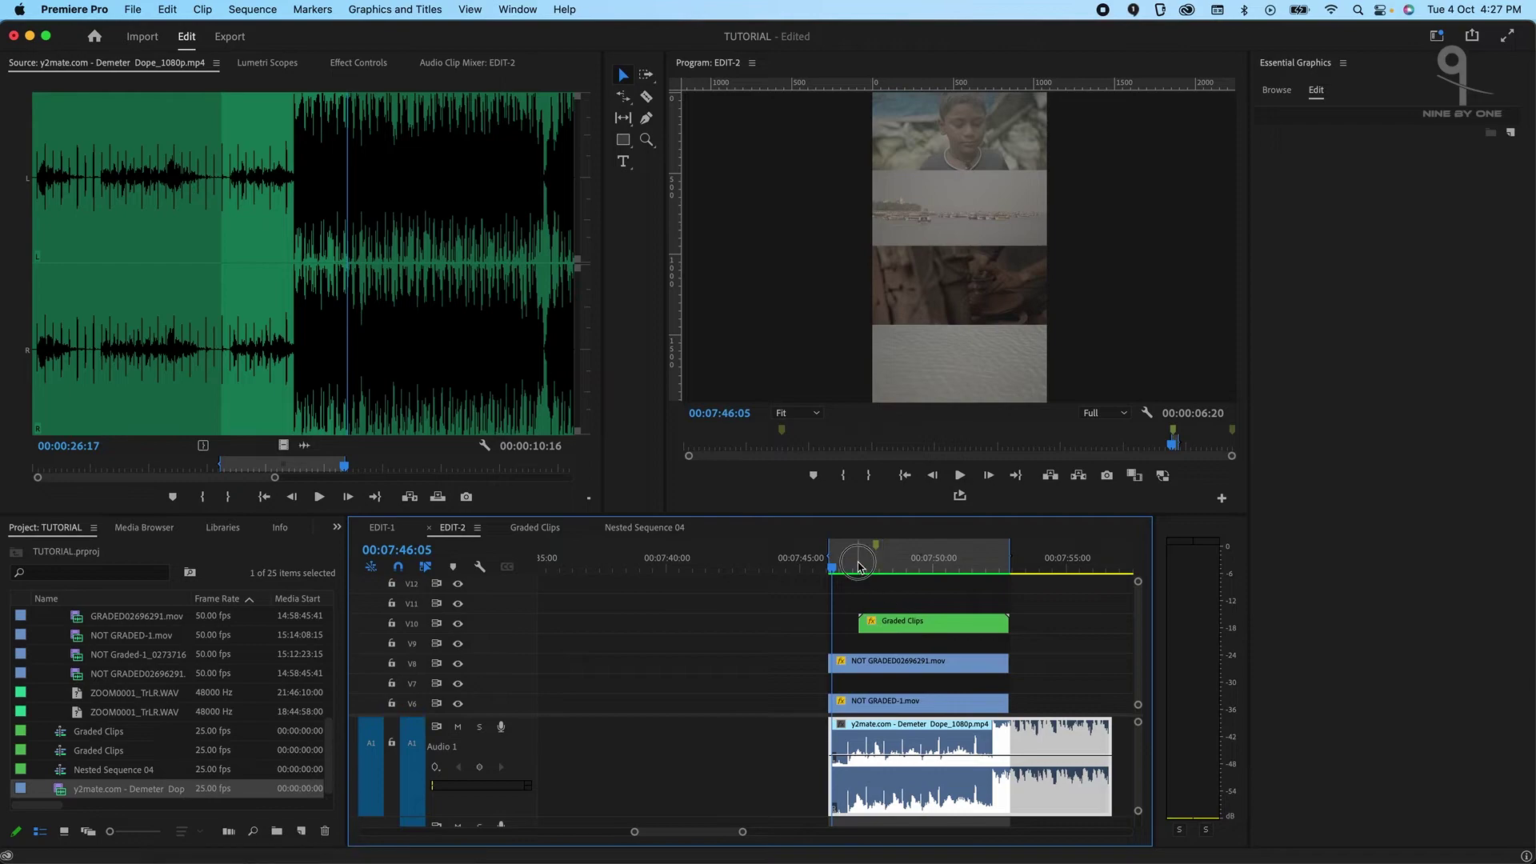
drag(858, 566, 888, 565)
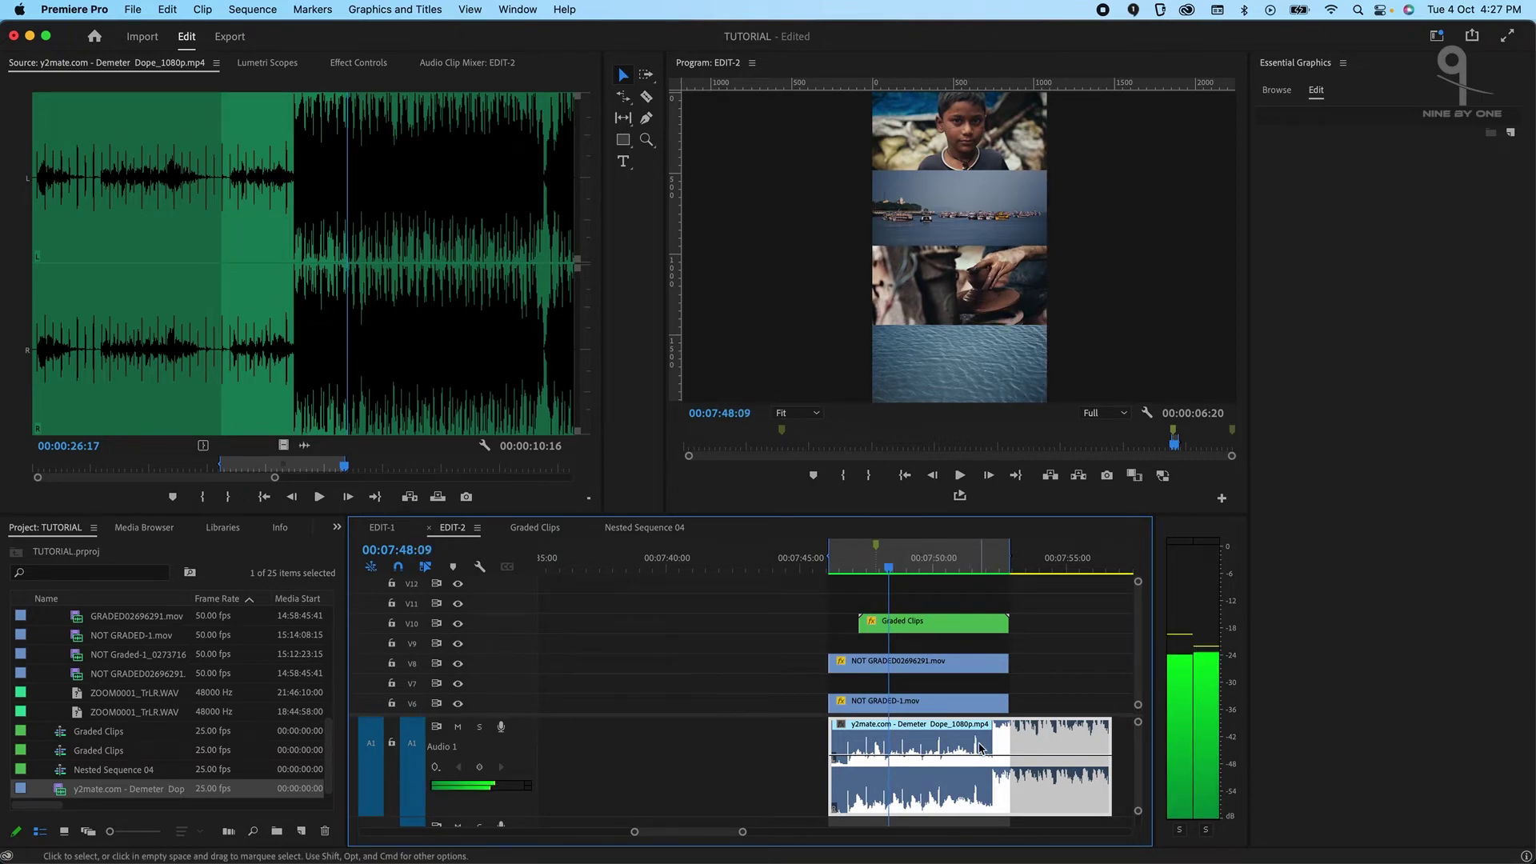
drag(984, 748, 893, 745)
key(equal)
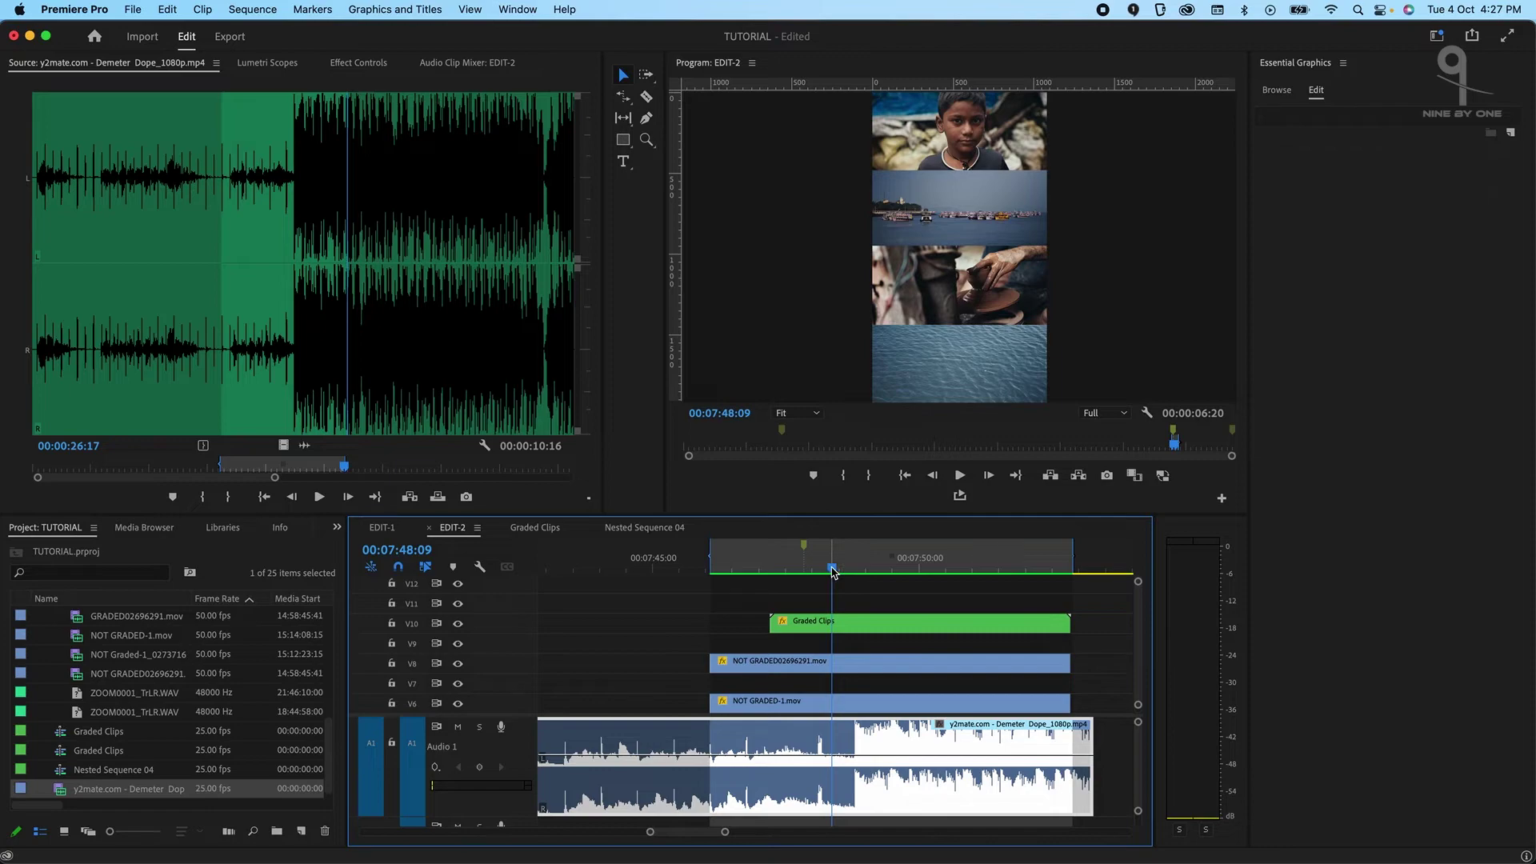
click(877, 610)
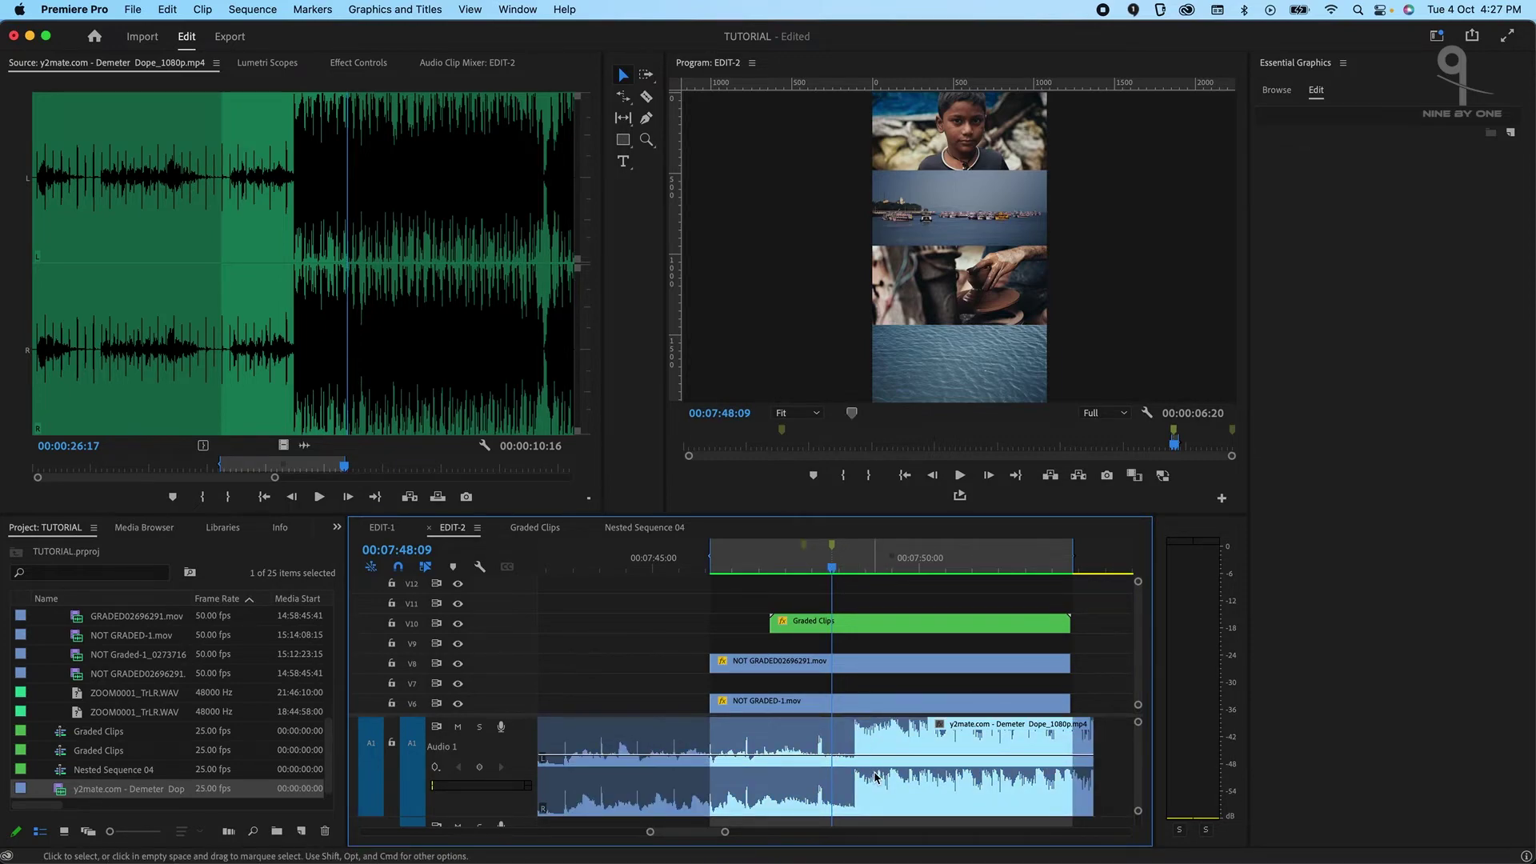
Shift the A1 music so its beat drop meets the 00:07:48:09 marker, and remove the part before the video clips start.
drag(894, 748, 881, 743)
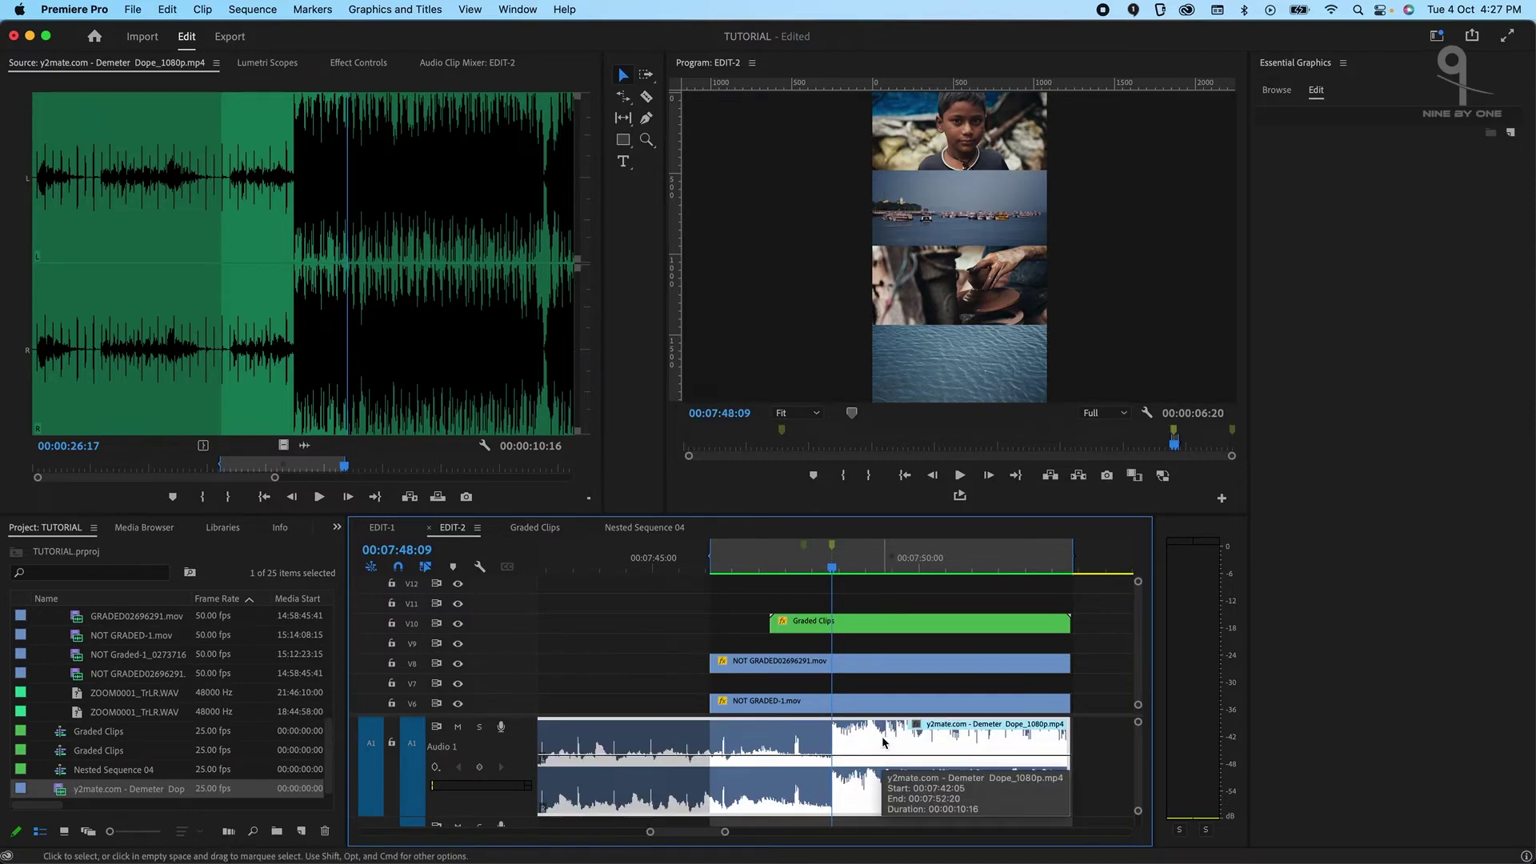
key(c)
click(710, 774)
key(v)
click(670, 782)
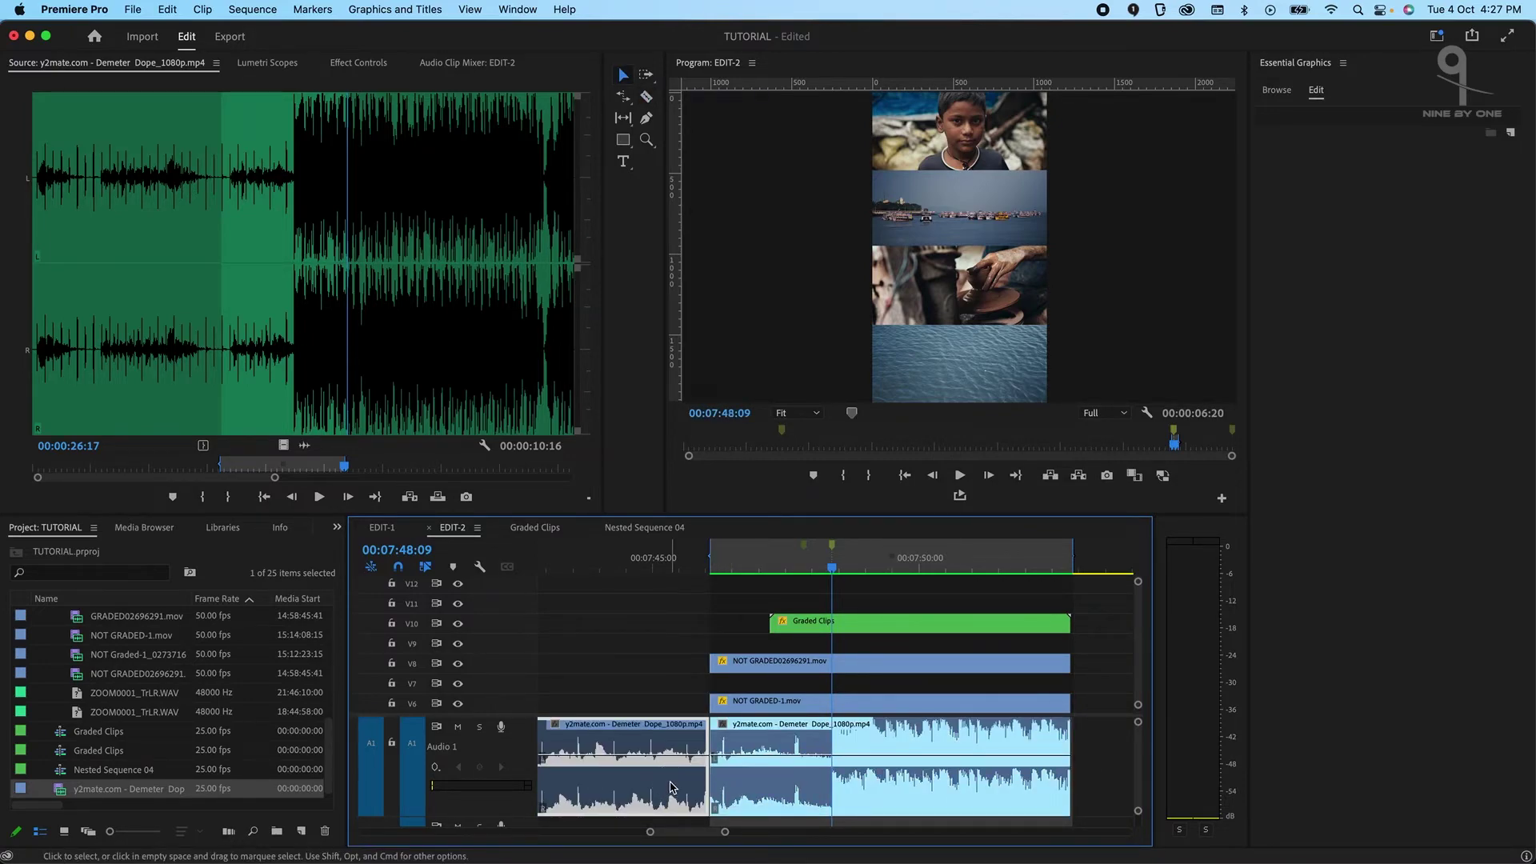
key(Delete)
Preview the edit with its music from the start of the clips, and park the playhead at 00:07:47:05.
click(710, 567)
drag(710, 567, 701, 567)
click(712, 567)
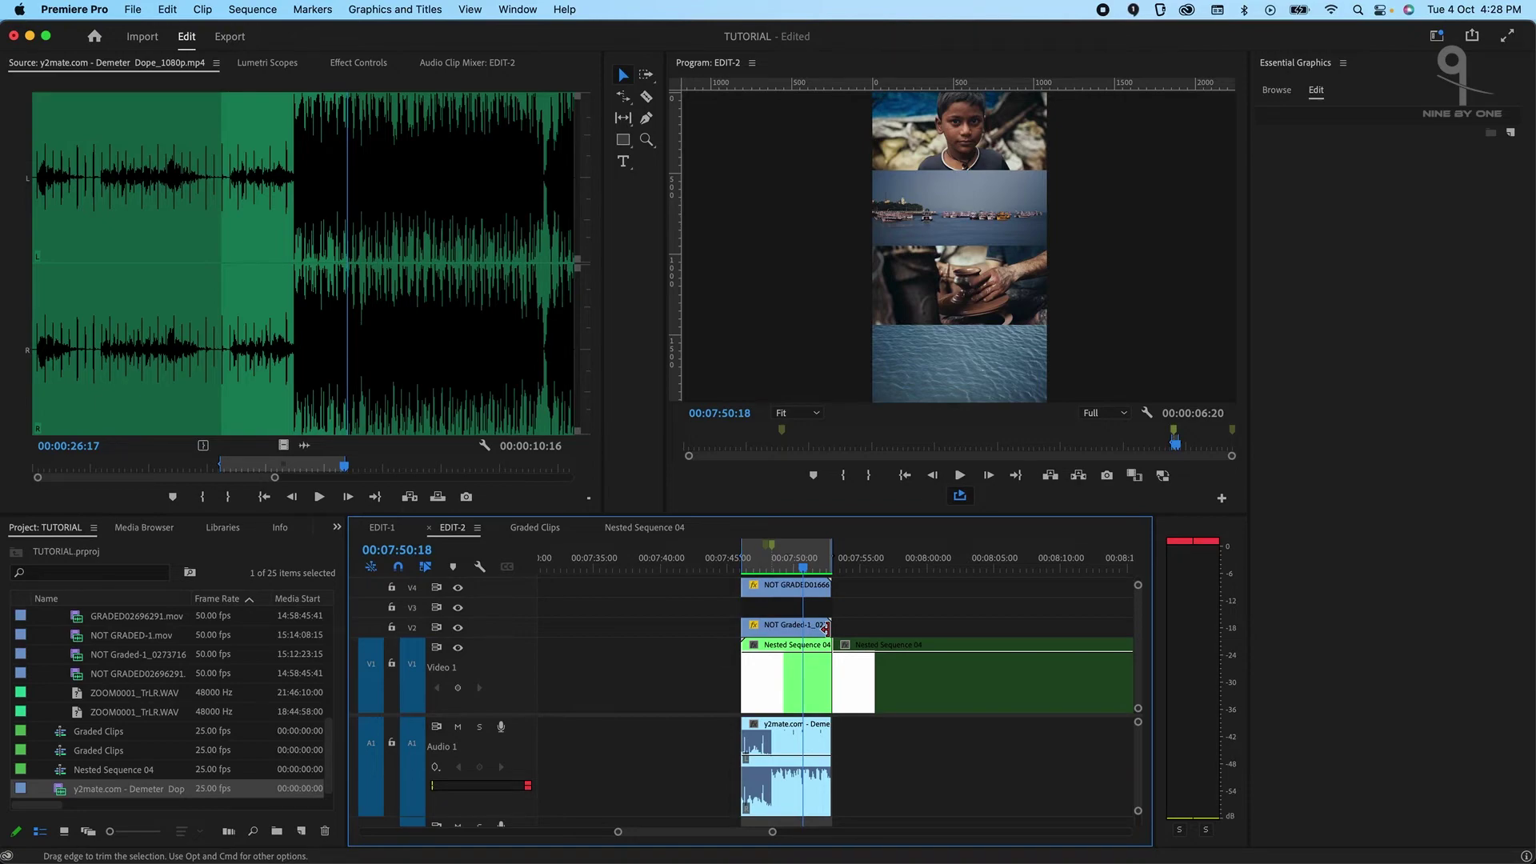
click(756, 558)
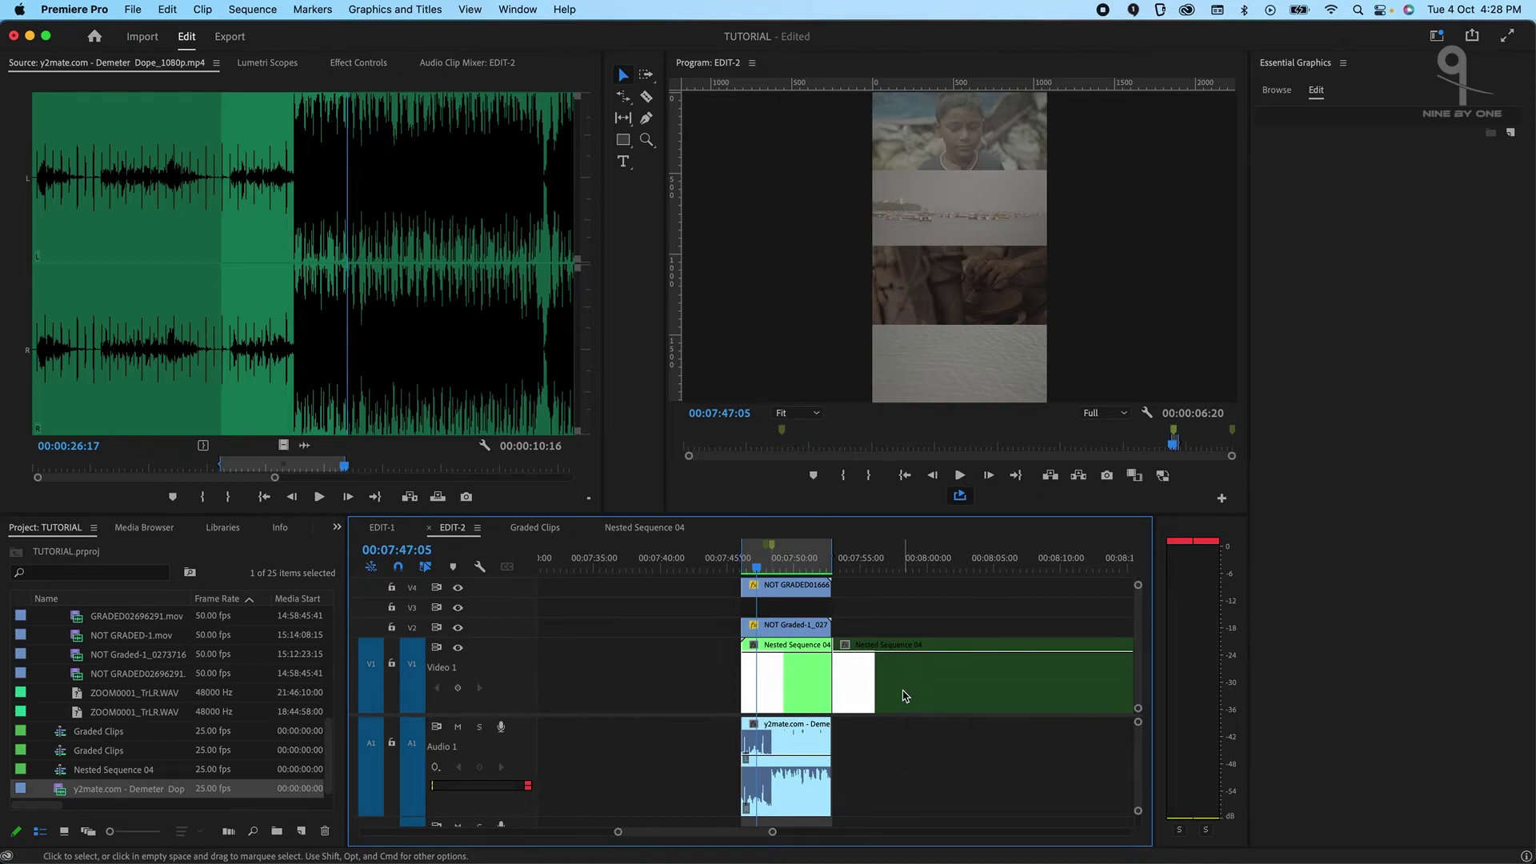
Open the export settings for EDIT-2, keeping its file name, and choose H.264 with the Match Source - Adaptive High Bitrate preset.
key(super+m)
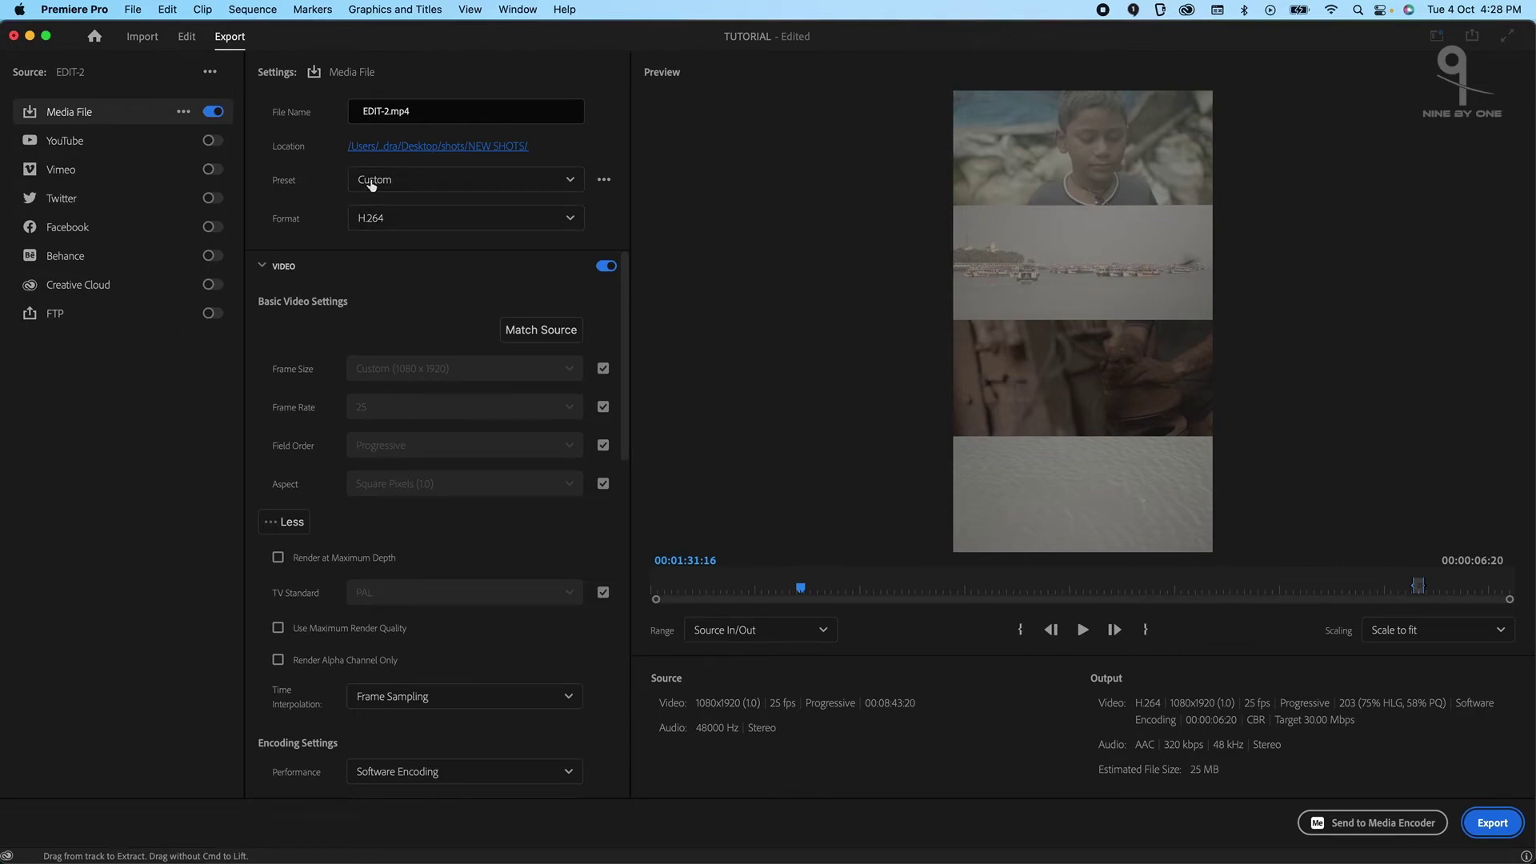
click(391, 112)
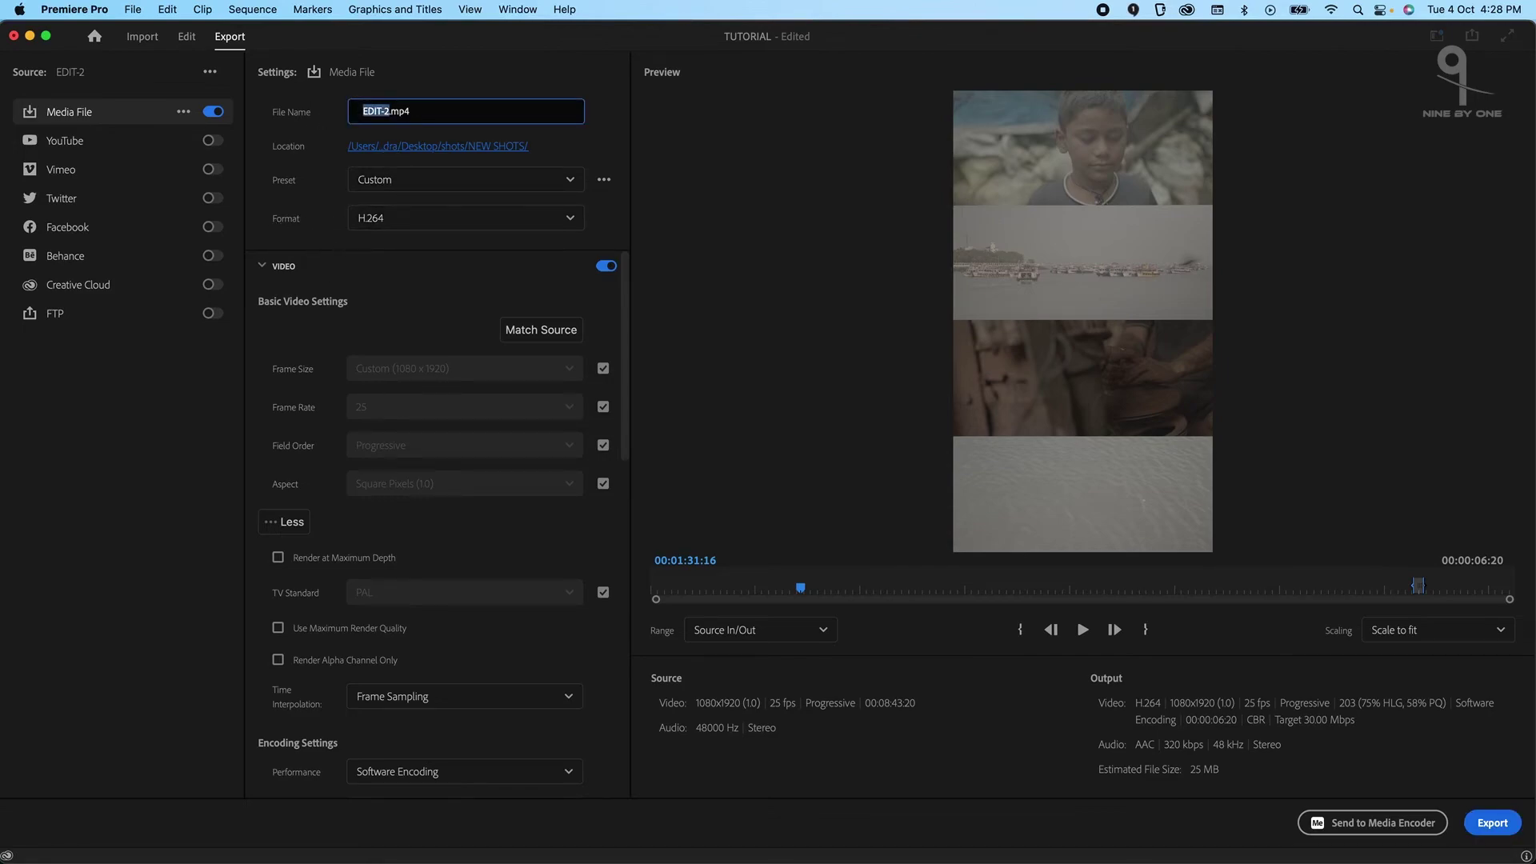
click(292, 228)
click(423, 219)
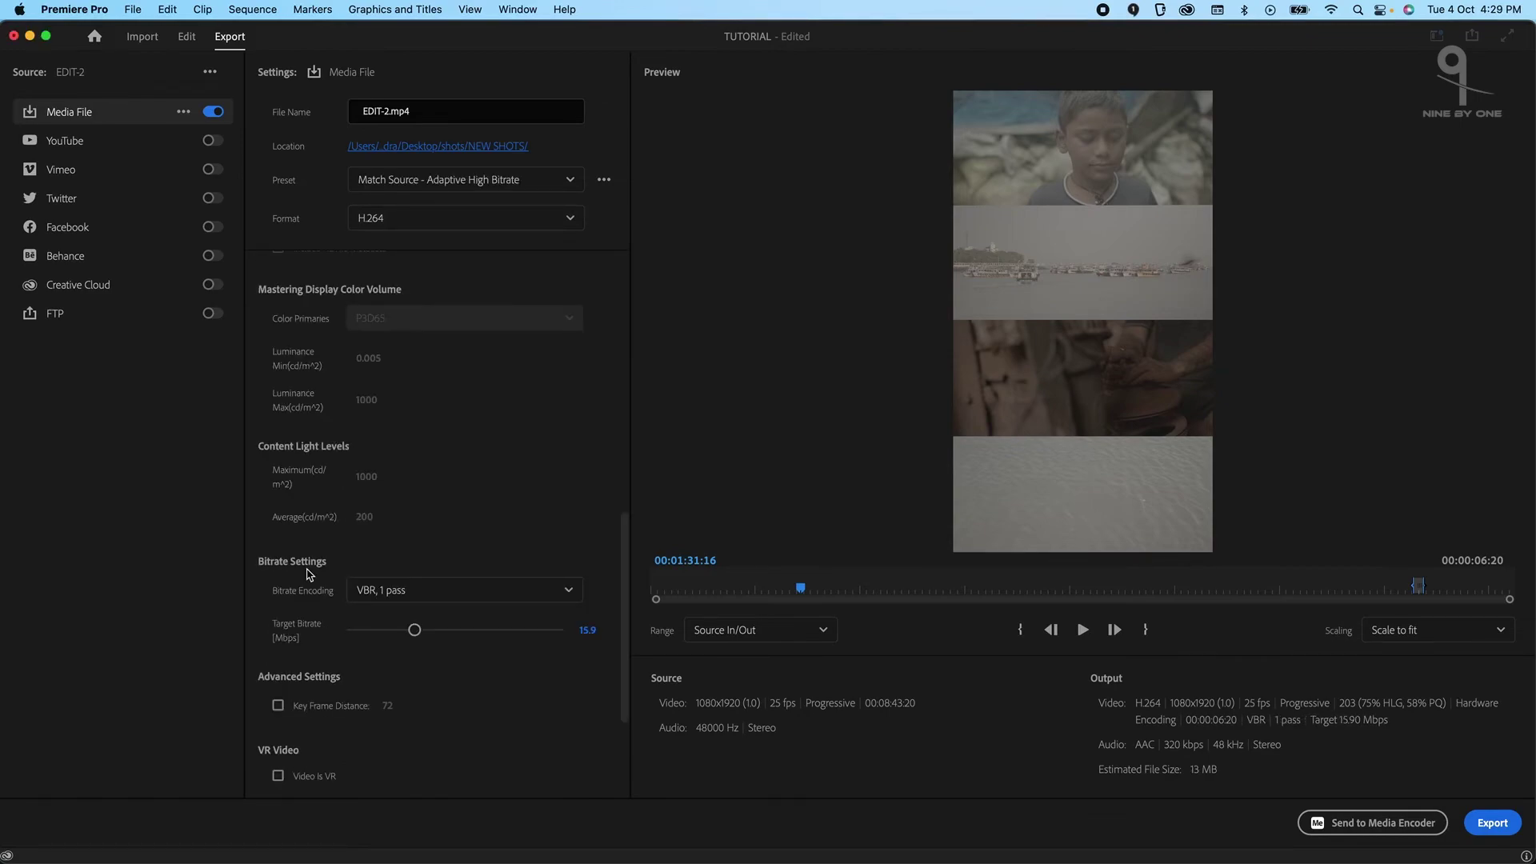
Set the export's bitrate encoding to CBR with a target bitrate of 16 Mbps.
click(402, 599)
click(402, 621)
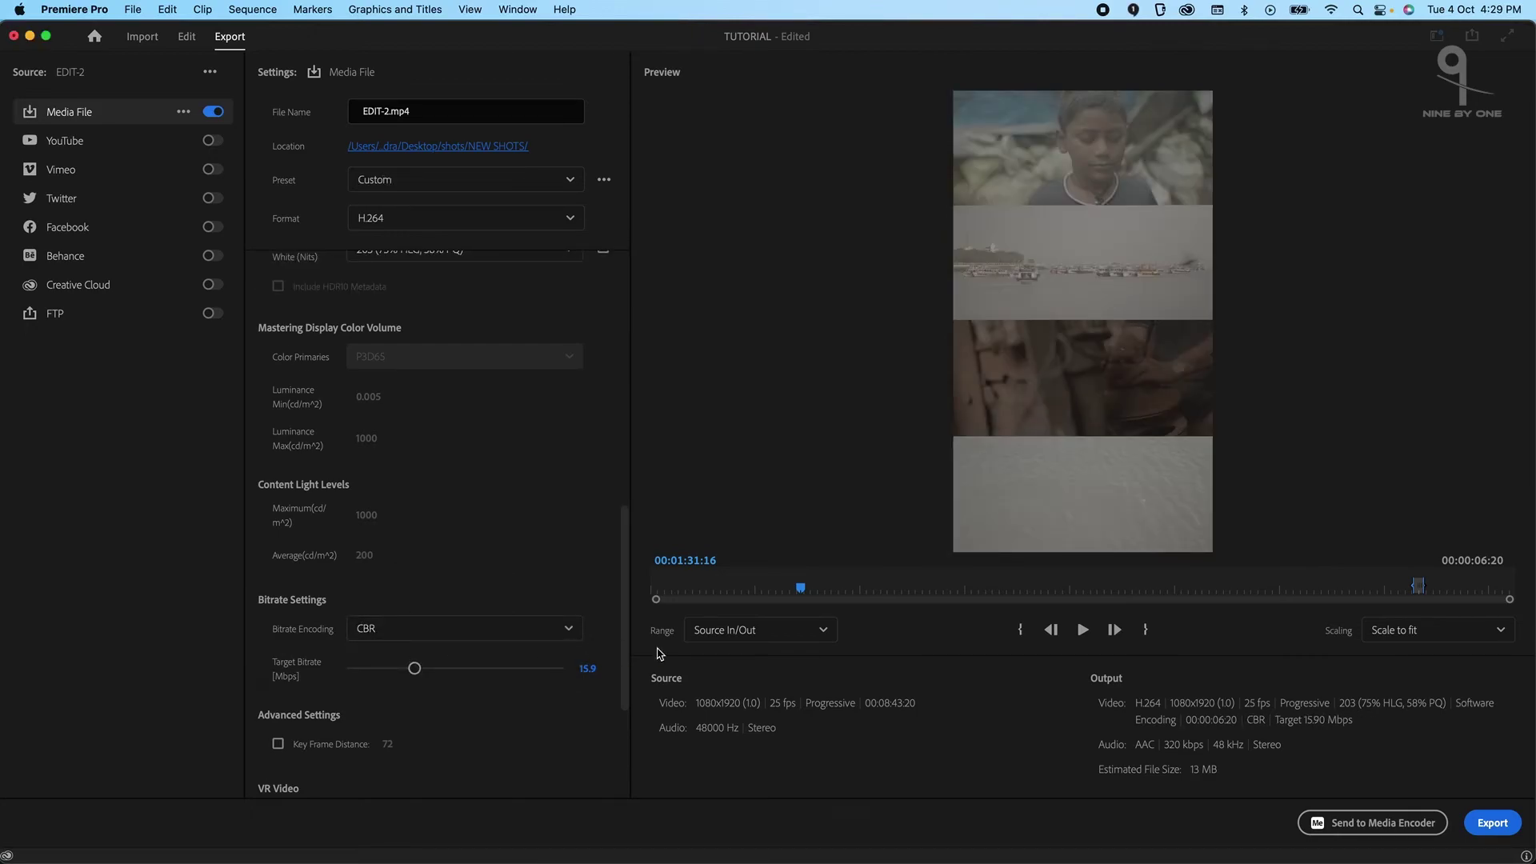
click(589, 668)
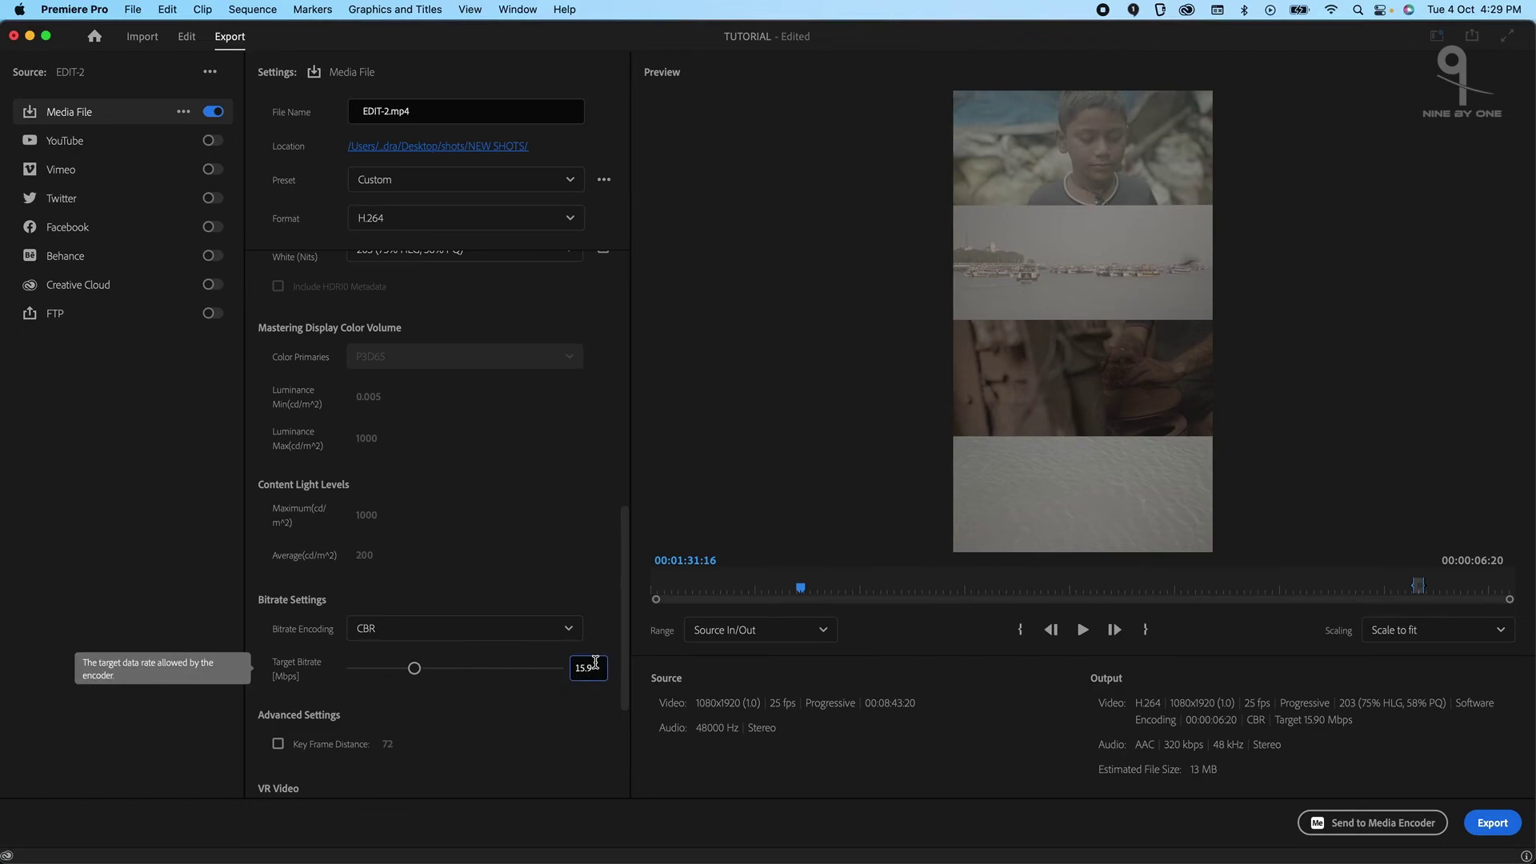
text(16)
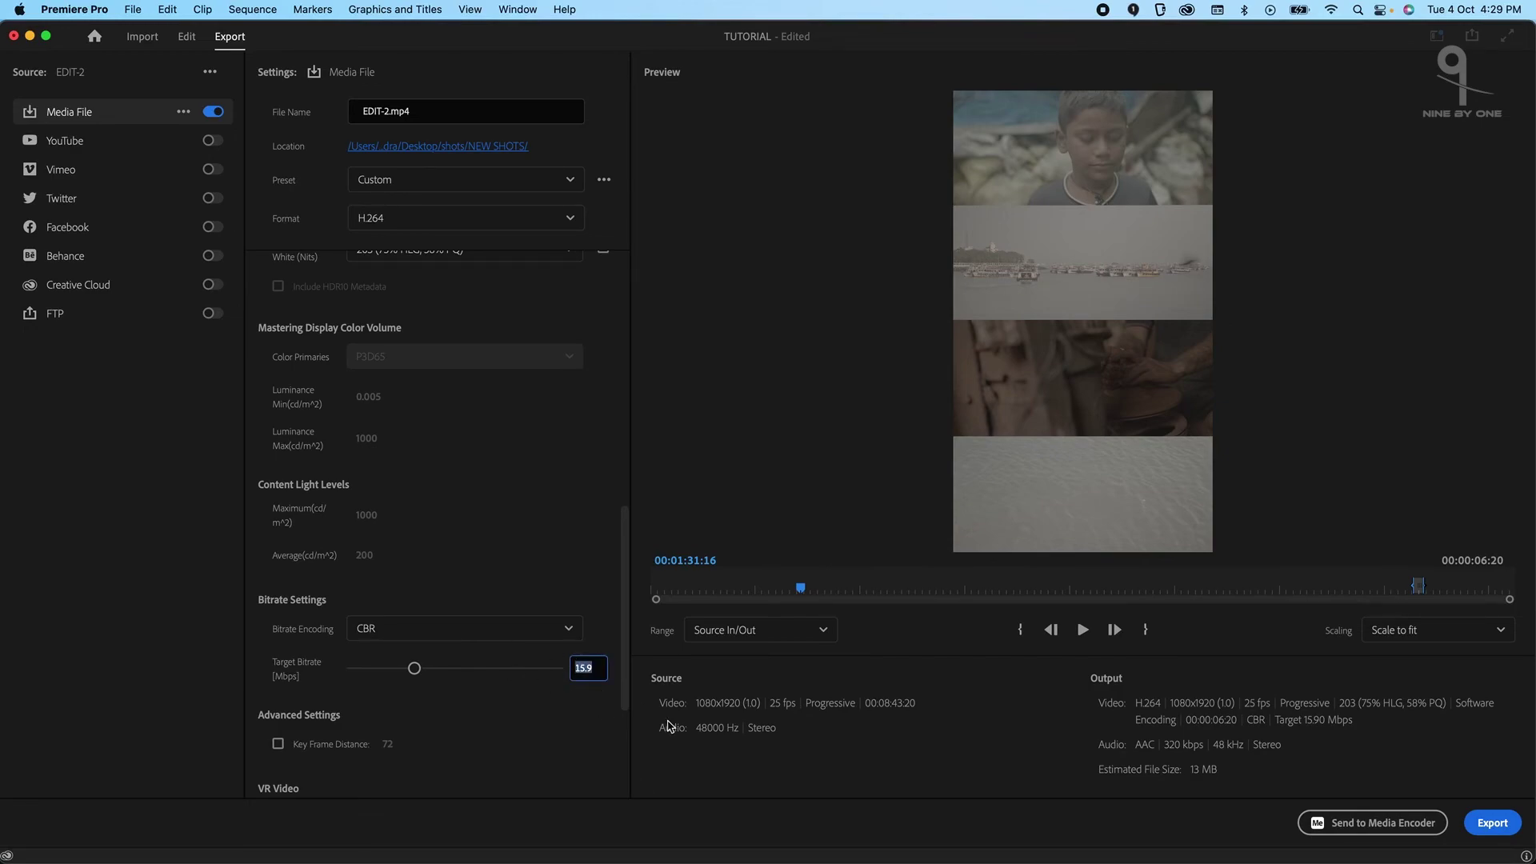
click(1186, 780)
Raise the export's target bitrate to 25 Mbps.
click(583, 668)
text(2)
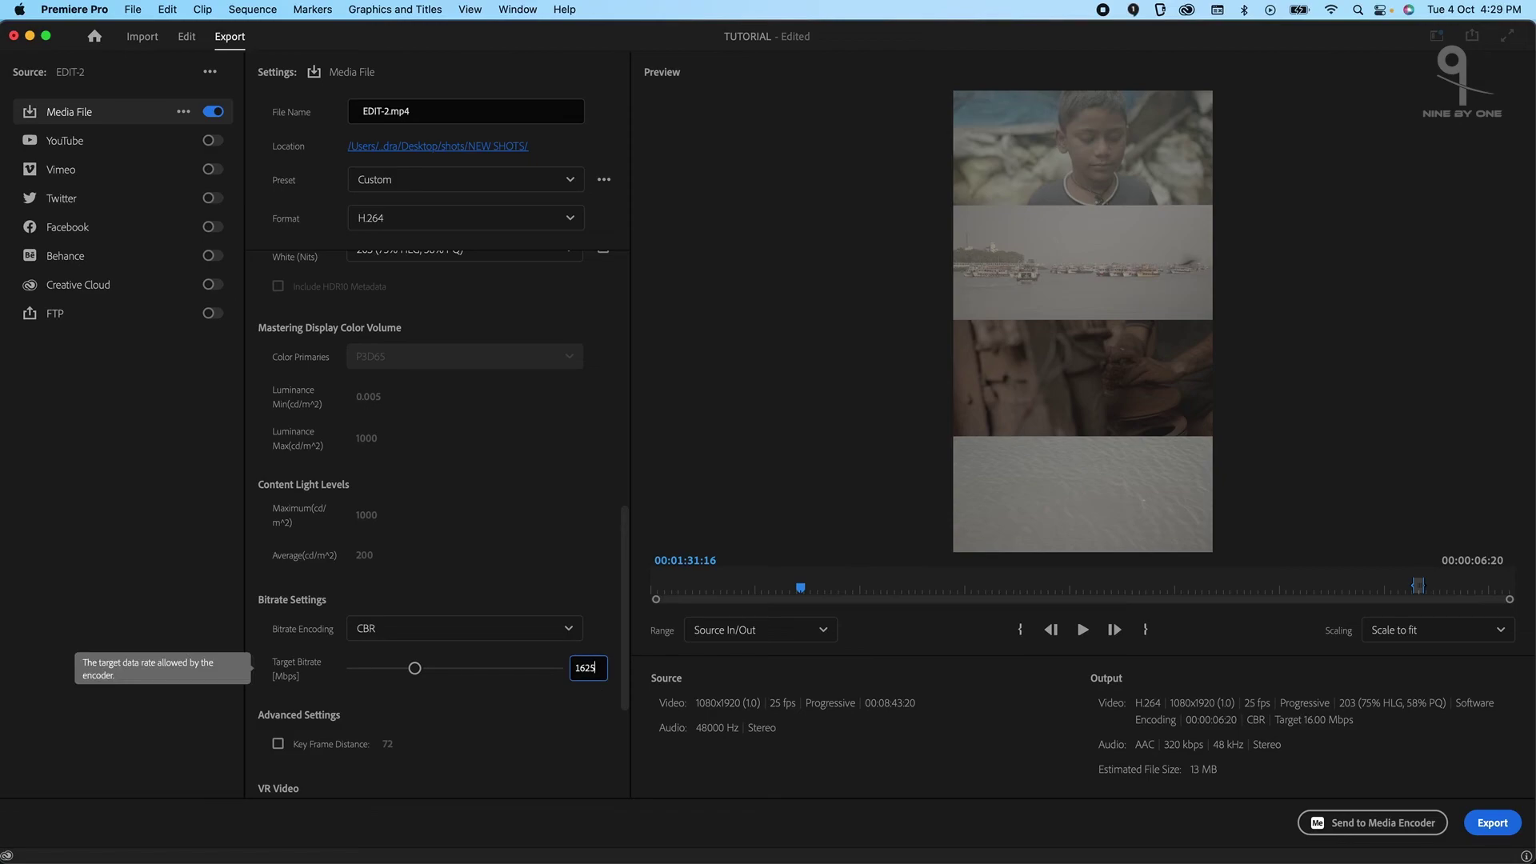
text(5)
key(super+a)
text(25)
key(Return)
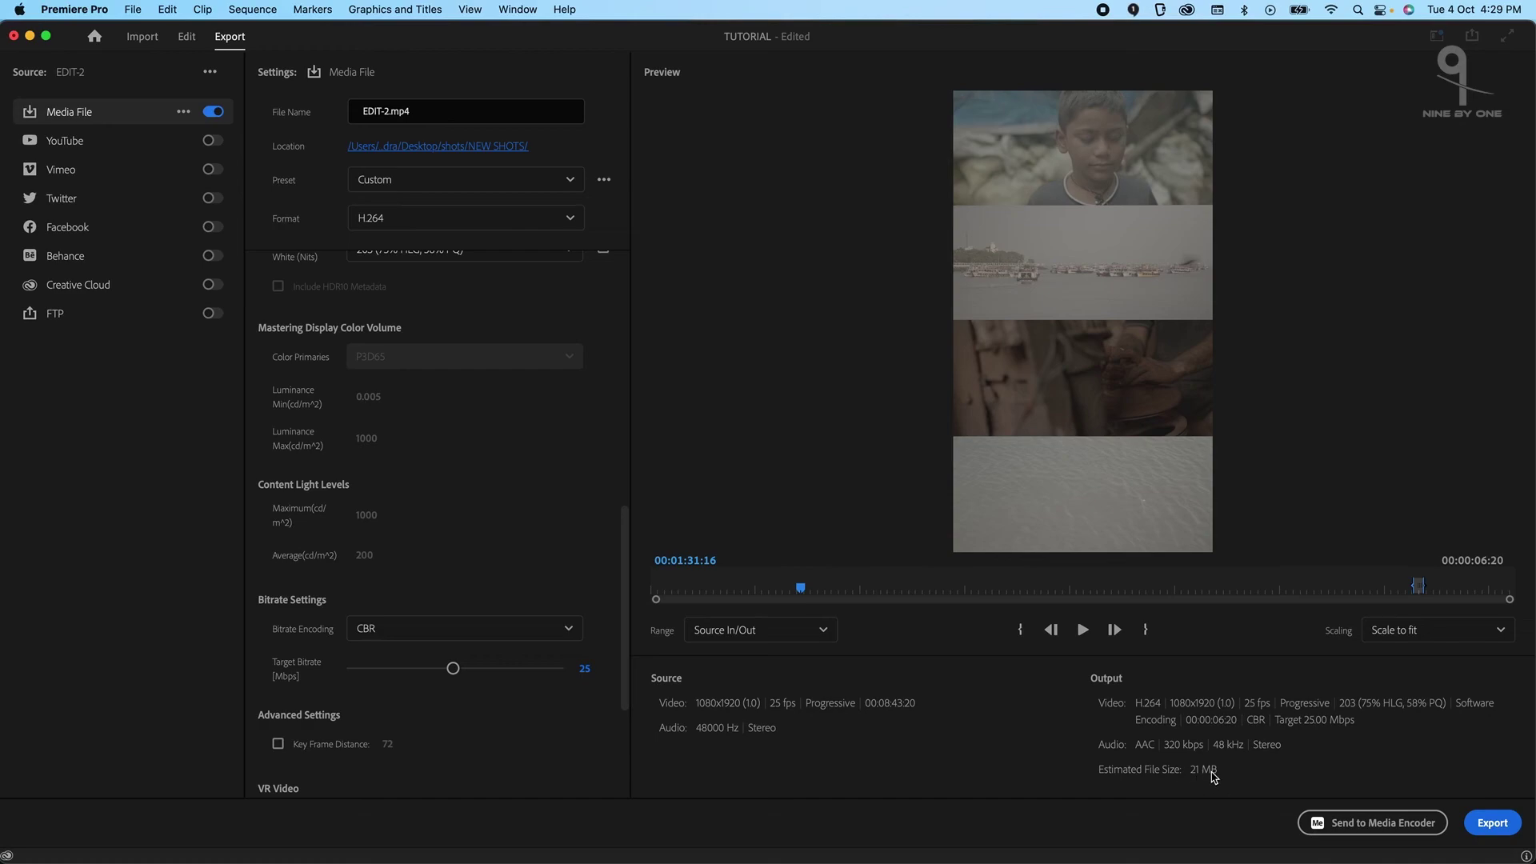